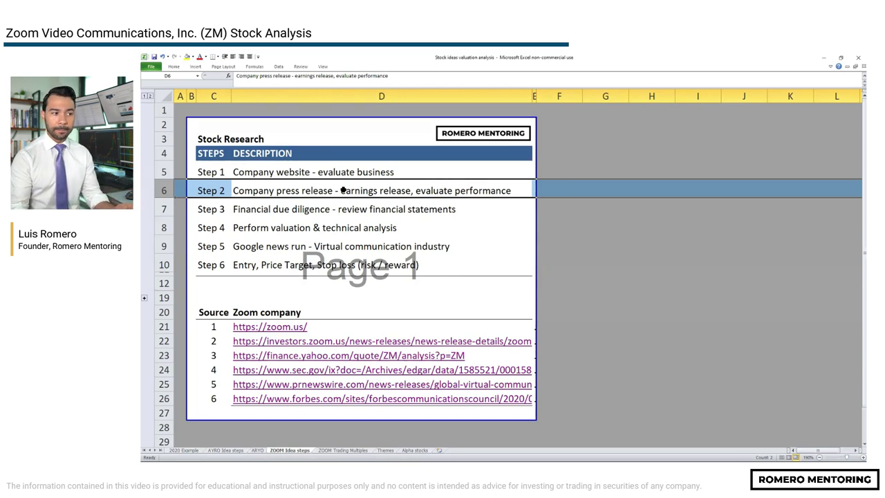
- Go through the stock research steps from Step 3 to Step 6, ending at the Zoom company source list
key("Down")
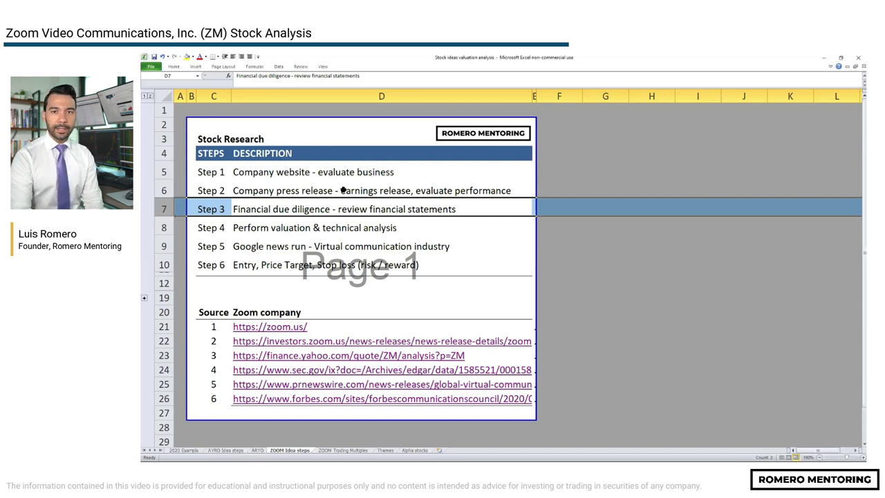
key("Down")
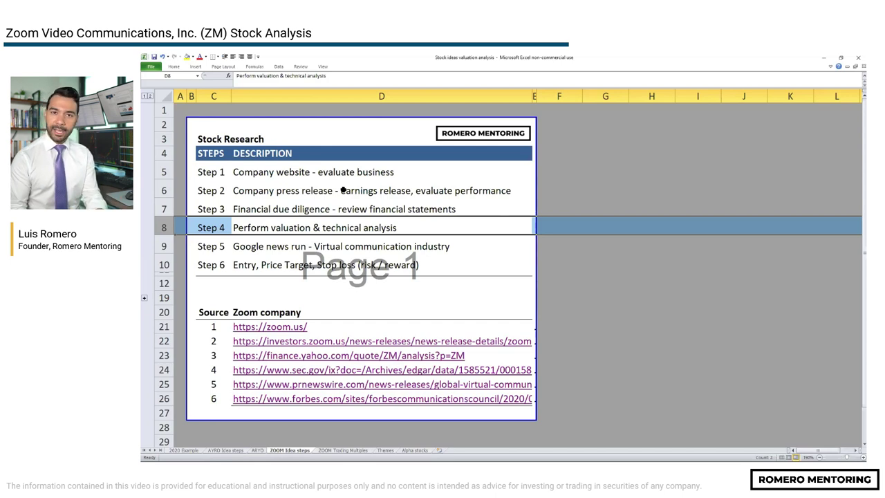
key("Down")
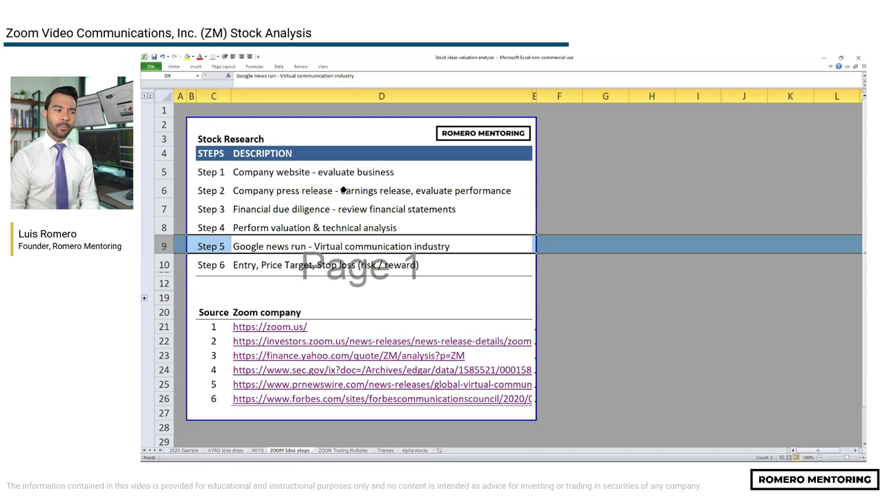
key("Down")
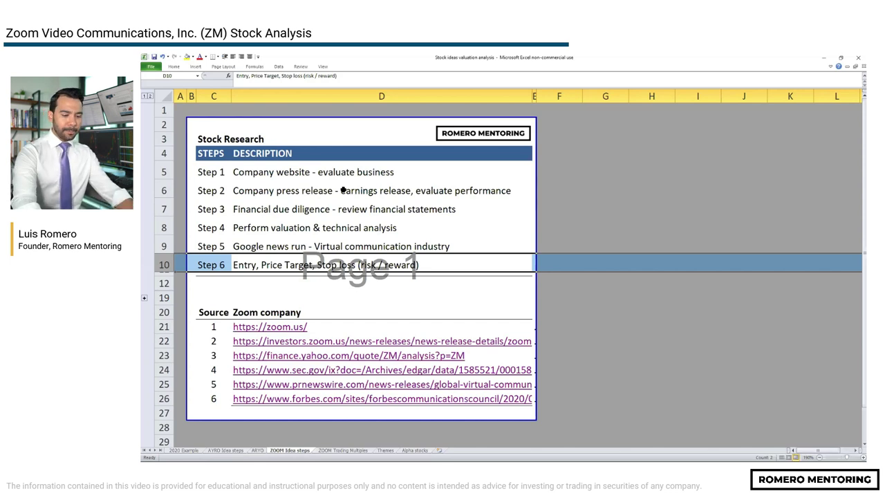
key("Down")
key("Down")
key("Down")
key("Up")
key("Down")
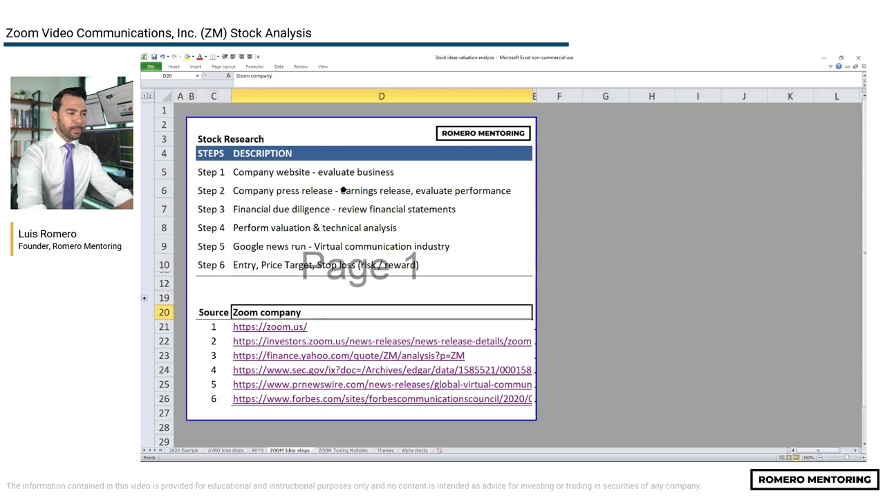
- Select entire rows 20 to 28 covering the Zoom company source list
key("shift+space")
key("shift+Down")
key("shift+Down")
key("shift+Down")
key("shift+Down")
key("shift+Down")
key("shift+Down")
key("shift+Down")
key("shift+Down")
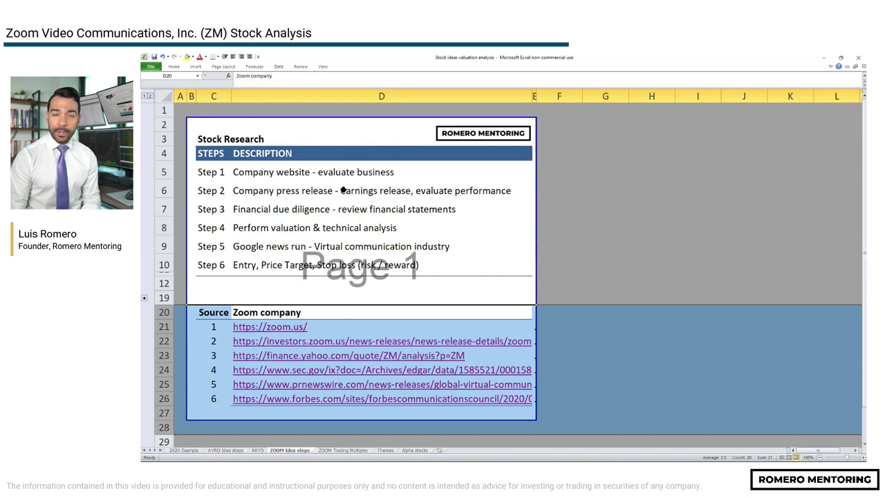
left_click(433, 250)
left_click(291, 328)
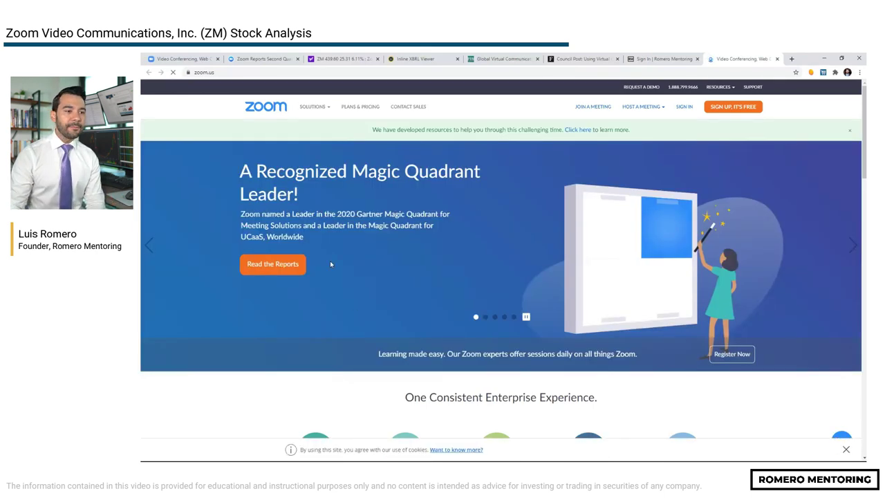
scroll(330, 261, "down", 6)
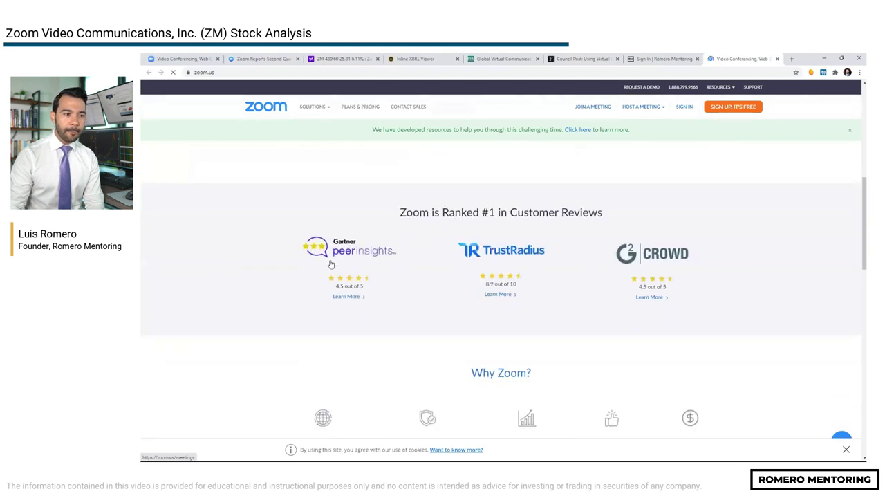
scroll(330, 263, "down", 3)
scroll(329, 264, "down", 3)
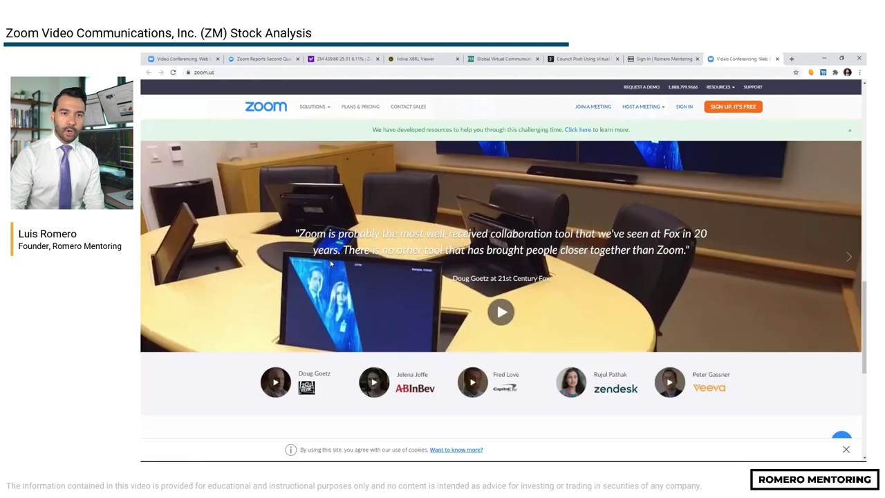
scroll(331, 263, "down", 5)
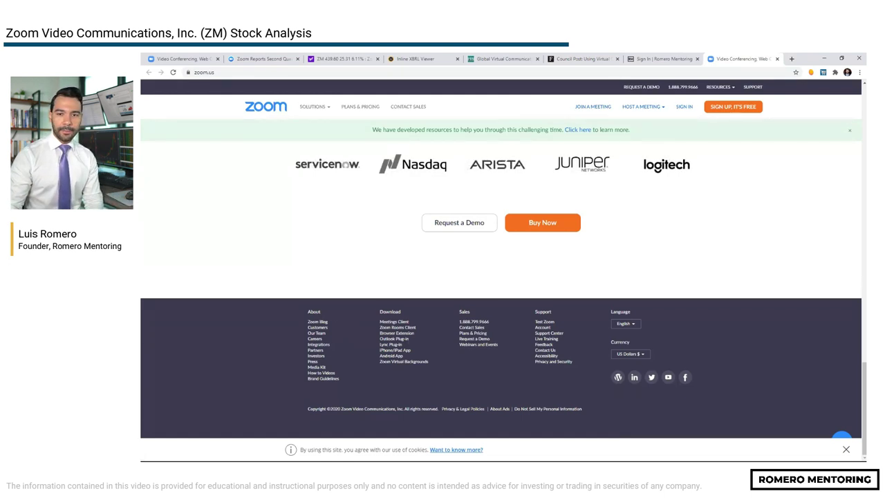
- Outline the footer's About column in red, underline its heading and box the Investors entry
mouse_move(296, 328)
left_mouse_down()
mouse_move(325, 294)
mouse_move(350, 367)
mouse_move(308, 395)
mouse_move(292, 361)
left_mouse_up()
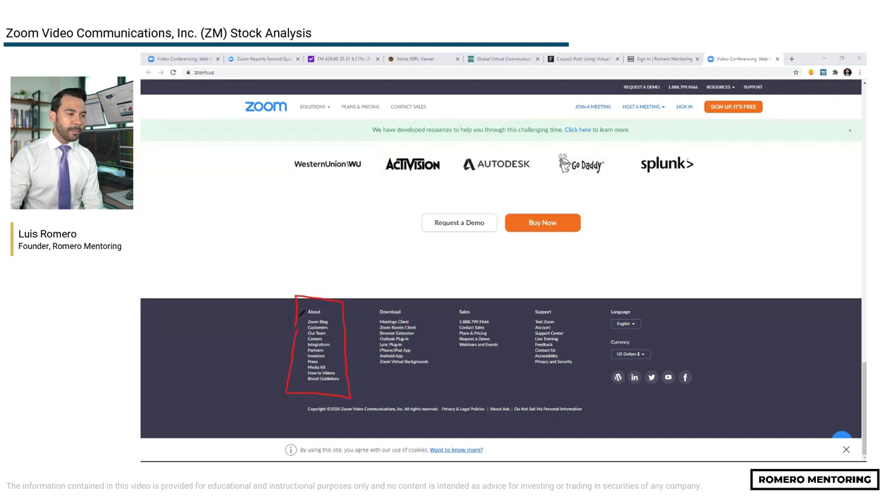
left_click_drag(299, 316, 326, 315)
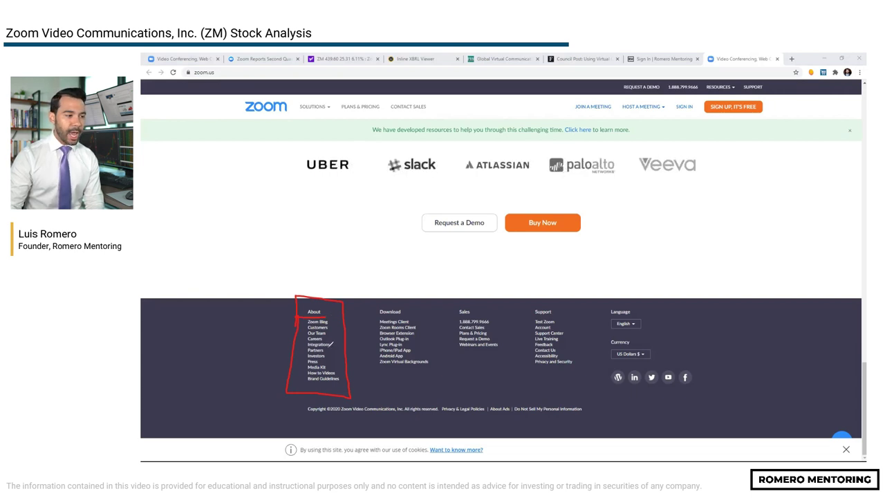
mouse_move(332, 350)
left_mouse_down()
mouse_move(303, 353)
mouse_move(311, 360)
mouse_move(336, 350)
left_mouse_up()
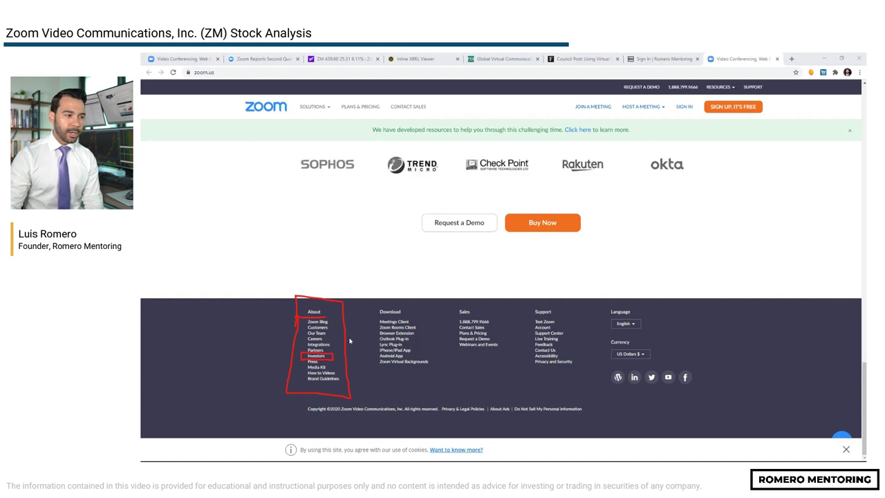
- Open the Investors page from the About column of the Zoom footer
left_click(320, 359)
right_click(320, 357)
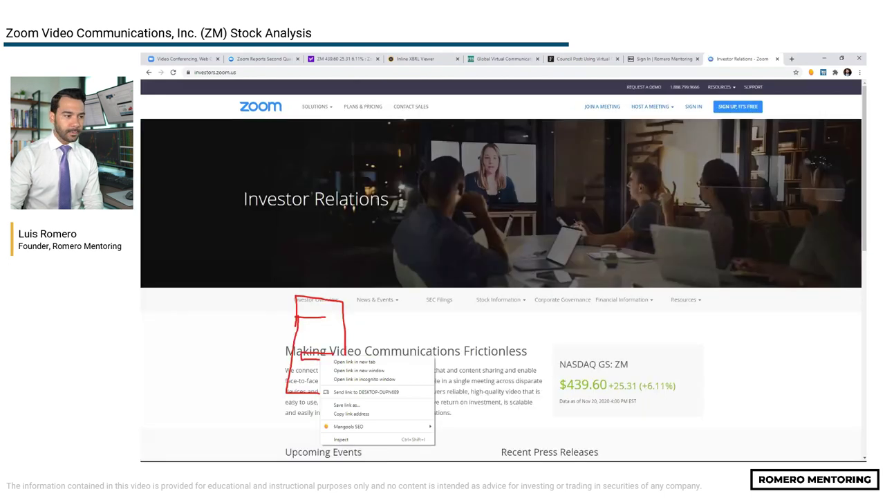
key("Escape")
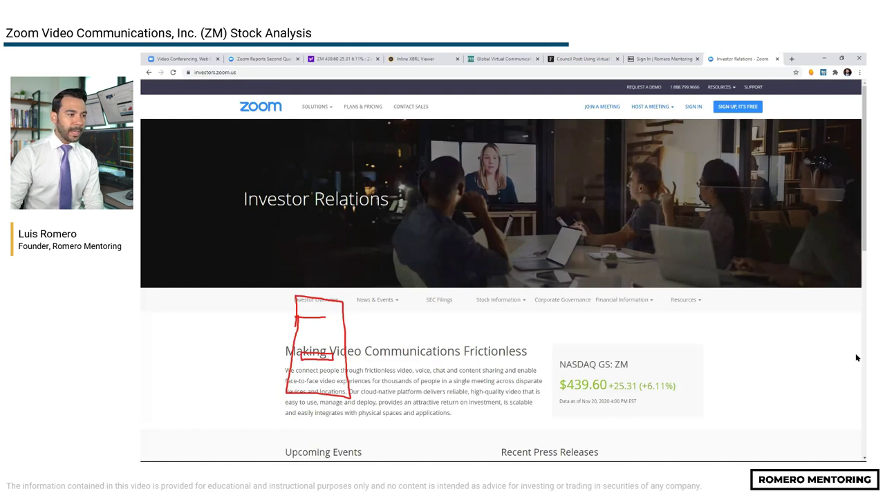
- Highlight the Investor Relations heading and review the company description and upcoming events on the page
left_click_drag(389, 199, 244, 199)
scroll(263, 198, "down", 3)
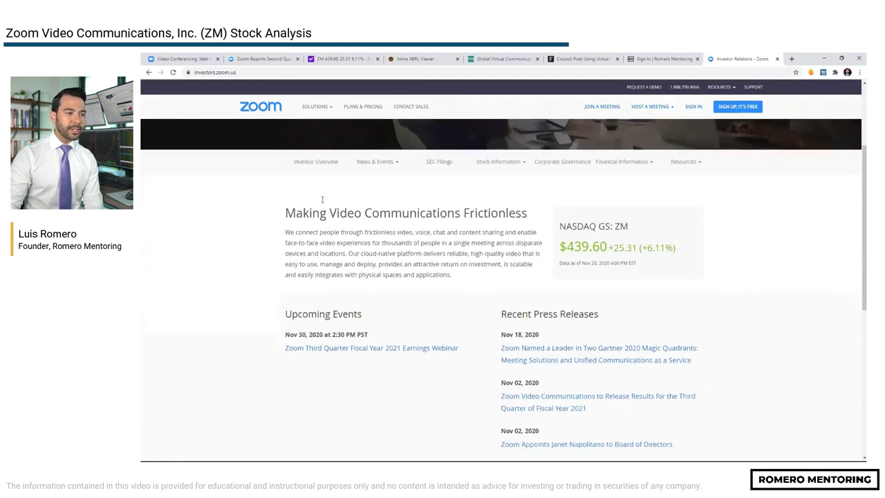
scroll(322, 200, "down", 1)
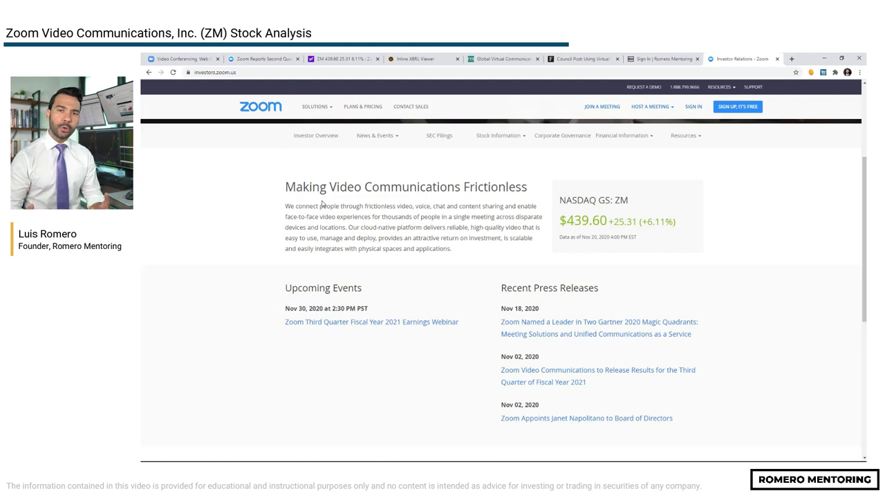
scroll(322, 204, "down", 2)
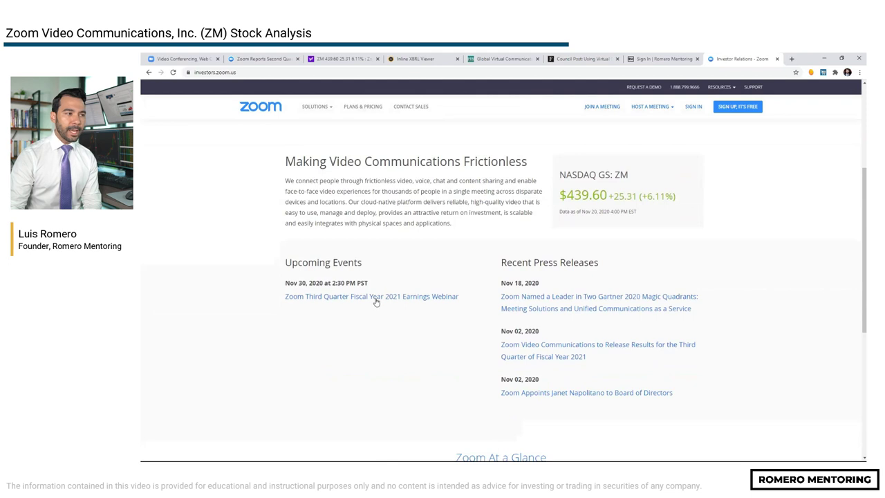
scroll(418, 275, "up", 4)
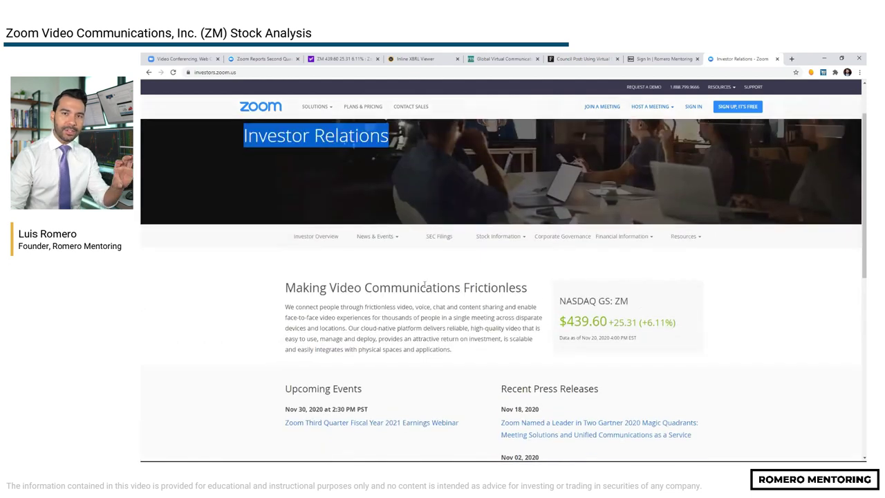
- Examine the recent press releases on the Investor Relations page, highlighting the section heading and a release date
scroll(425, 285, "down", 3)
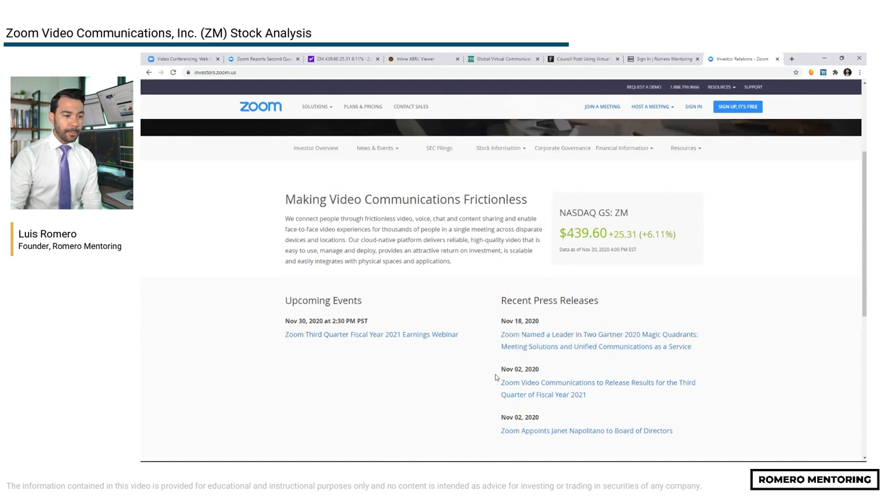
scroll(524, 325, "down", 1)
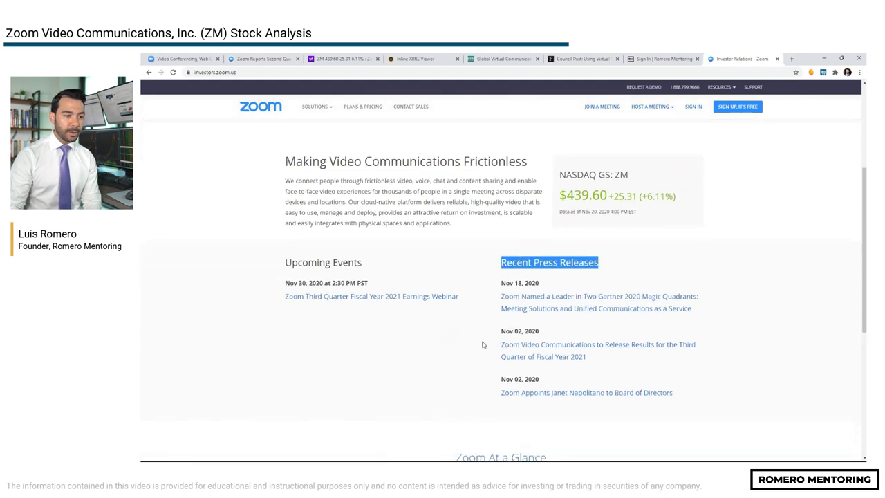
mouse_move(514, 331)
left_mouse_down()
mouse_move(502, 331)
mouse_move(523, 332)
left_mouse_up()
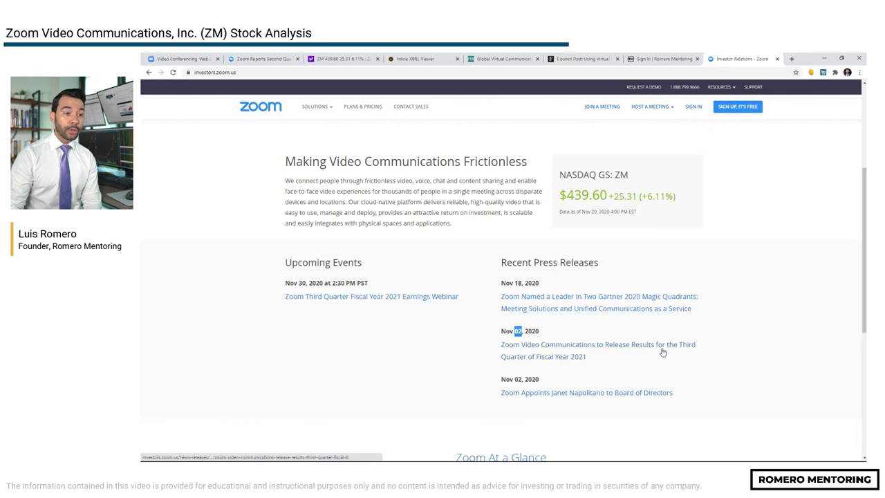
scroll(466, 336, "down", 4)
scroll(463, 332, "up", 3)
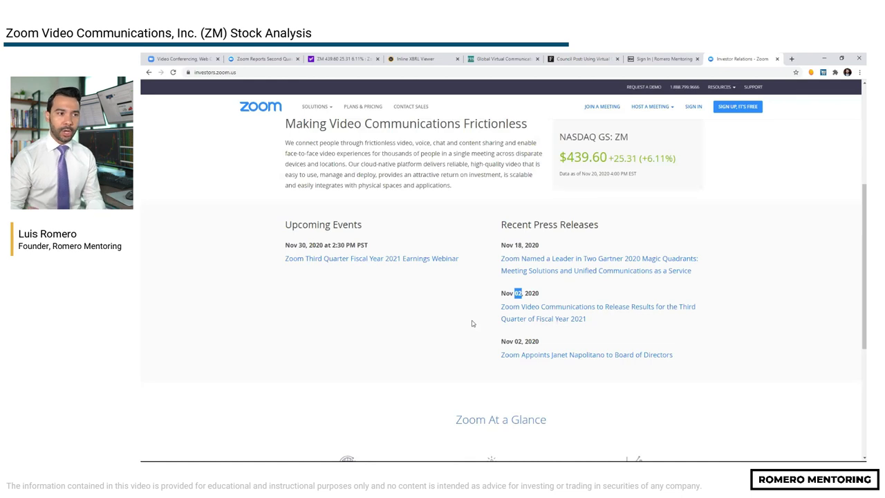
scroll(469, 323, "up", 2)
left_click(457, 230)
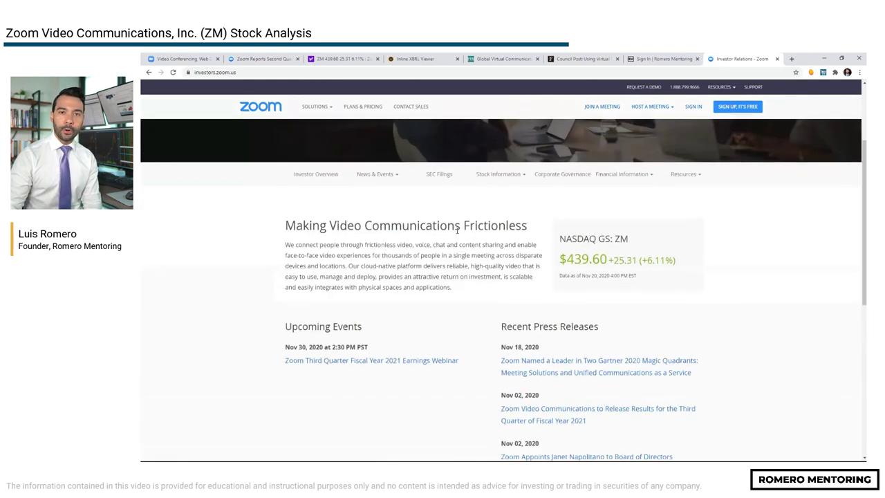
scroll(459, 239, "up", 2)
scroll(398, 202, "down", 1)
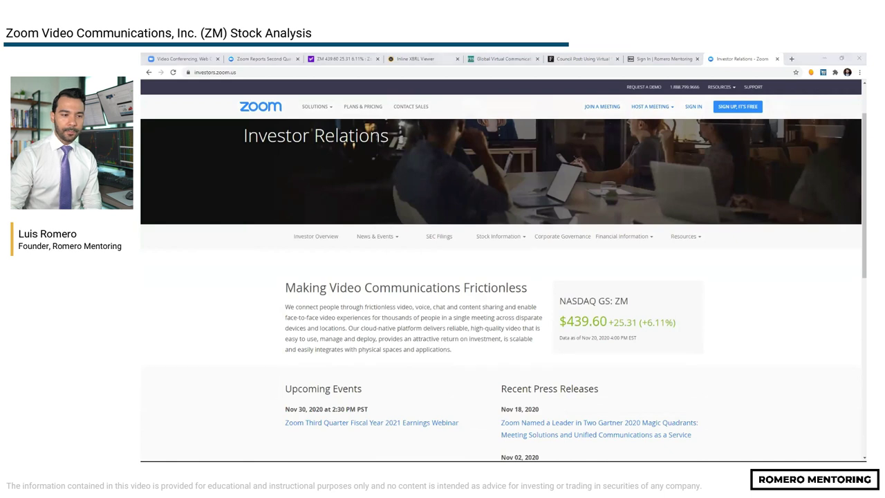
- Switch back to the Excel workbook and open source 2, Zoom's second quarter fiscal year 2021 results release
key("alt+Tab")
key("Down")
key("shift+space")
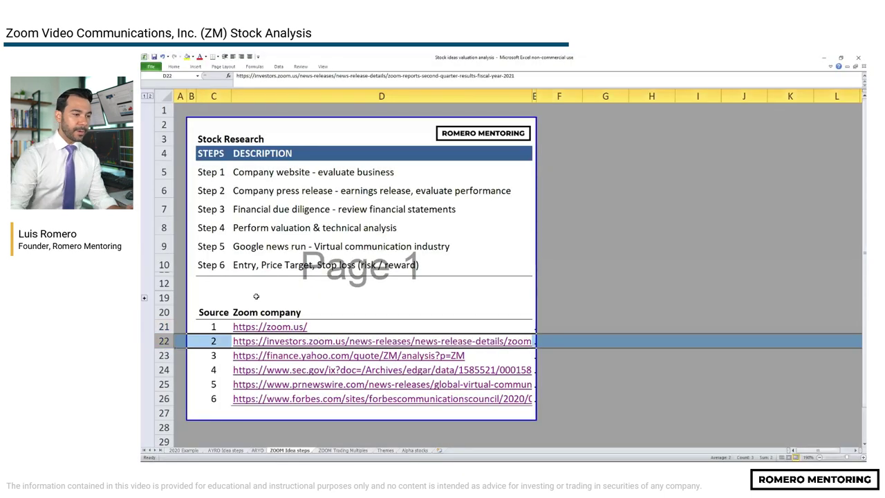
left_click(446, 302)
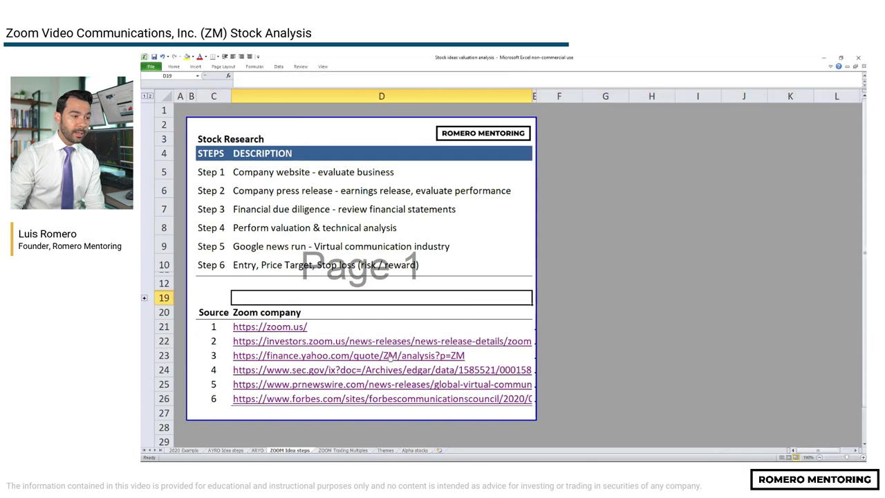
left_click(468, 344)
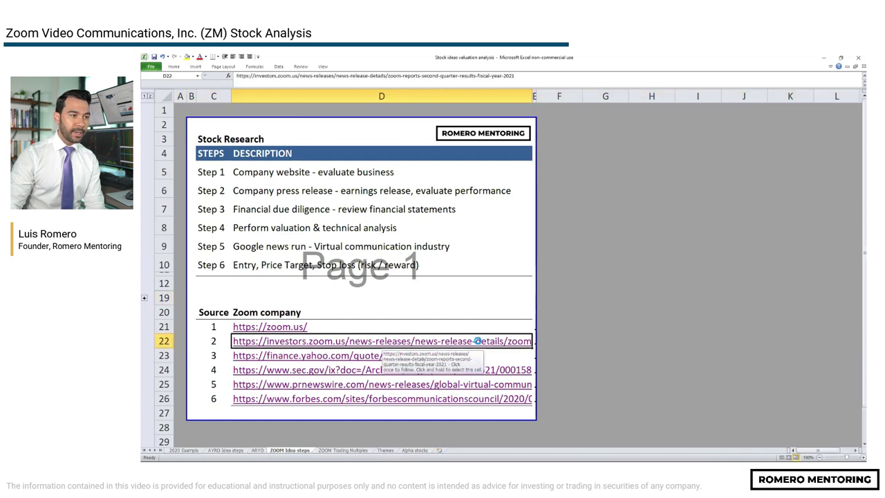
left_click(480, 343)
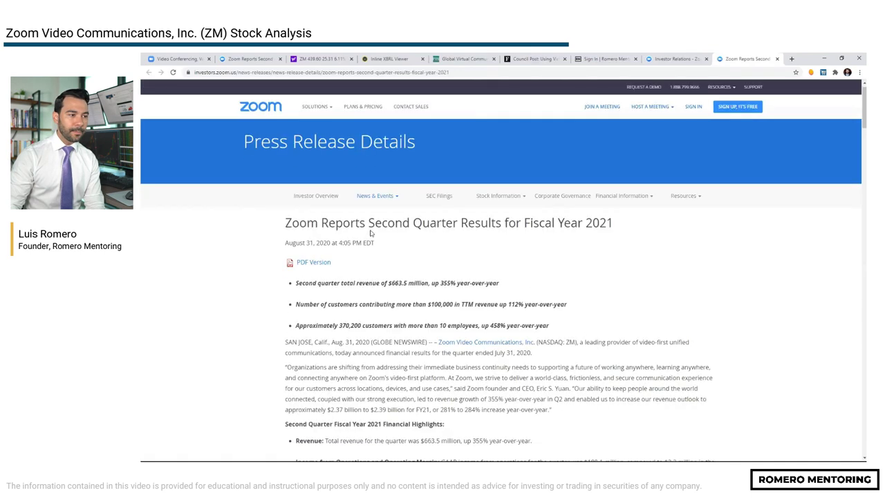
- Highlight the press release's publication date and its second quarter total revenue line, including the year-over-year growth
left_click_drag(284, 244, 375, 242)
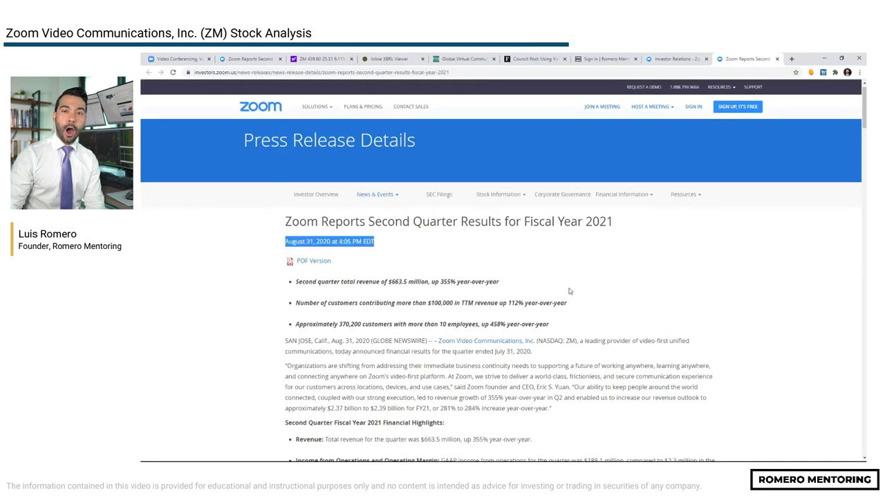
scroll(556, 266, "down", 1)
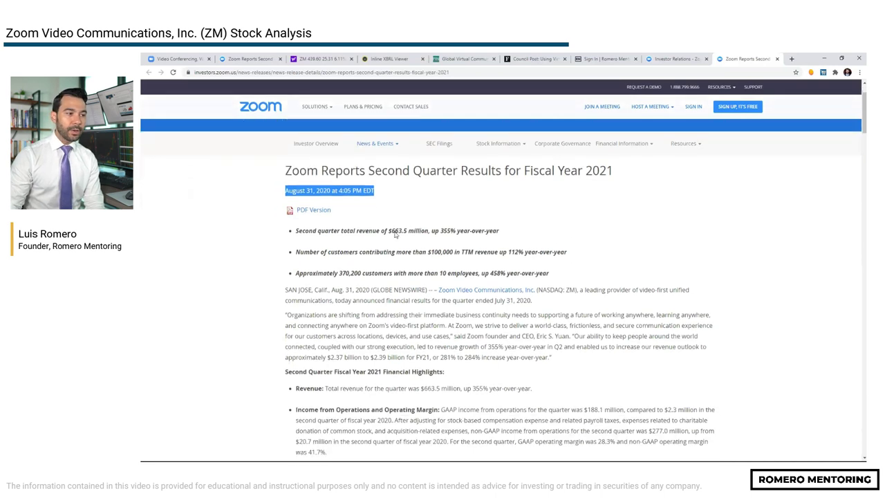
triple_click(346, 230)
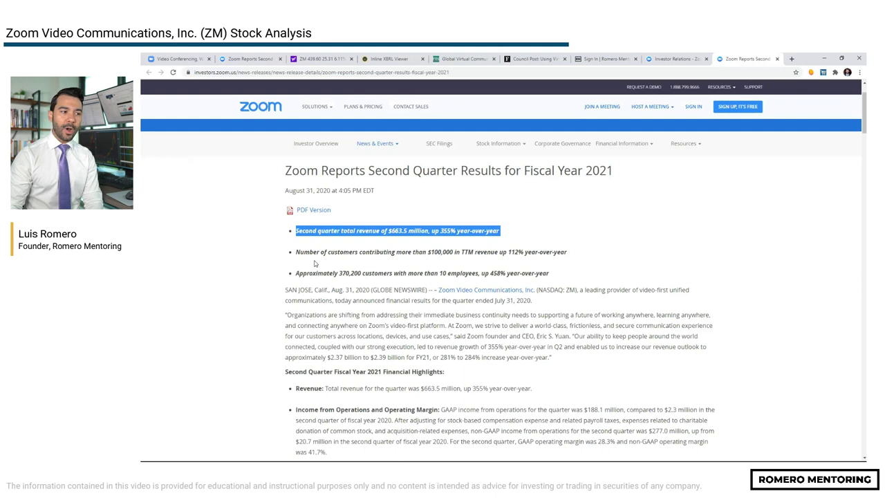
left_click_drag(440, 230, 507, 235)
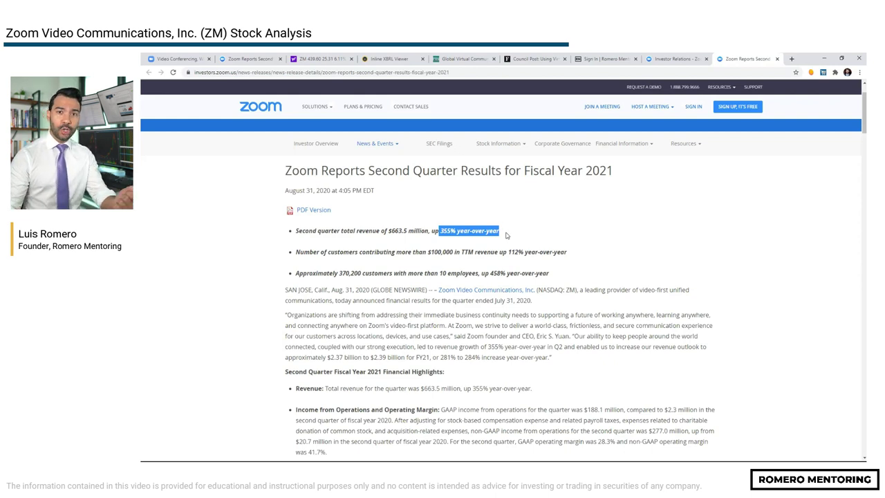
triple_click(456, 230)
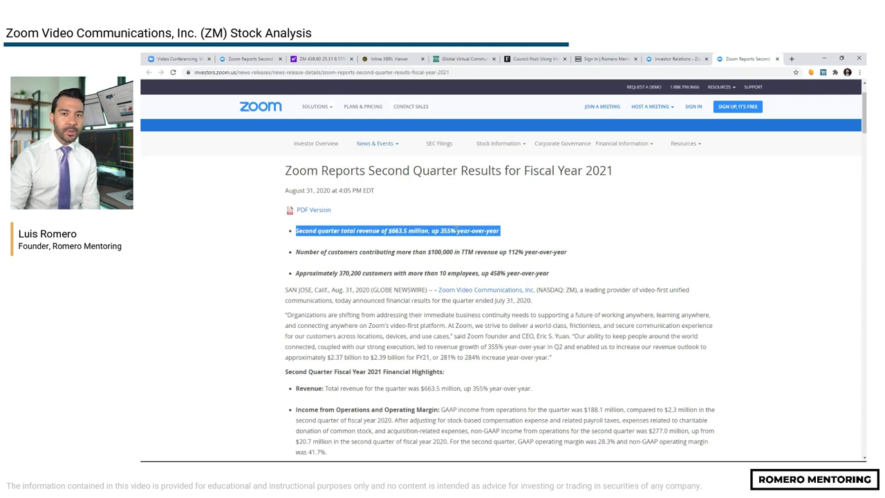
left_click(446, 231)
triple_click(445, 230)
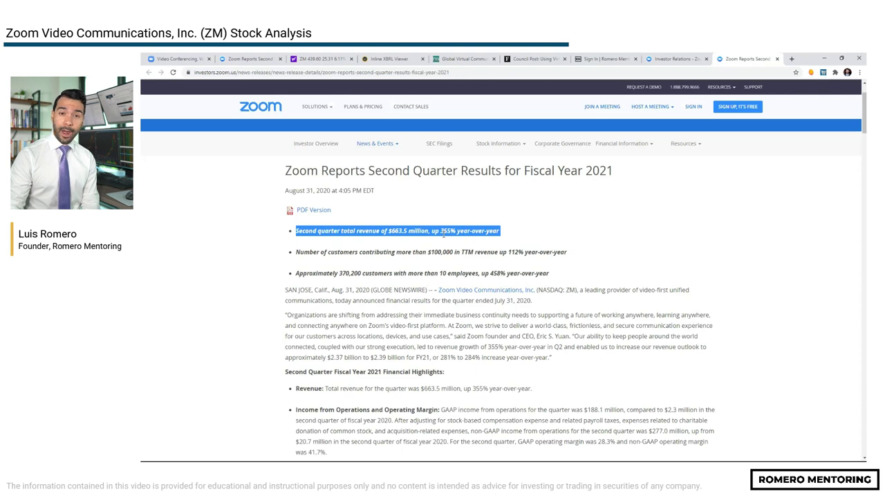
- Review the press release's financial highlights and highlight its title, "Zoom Reports Second Quarter Results for Fiscal Year 2021"
left_click(443, 234)
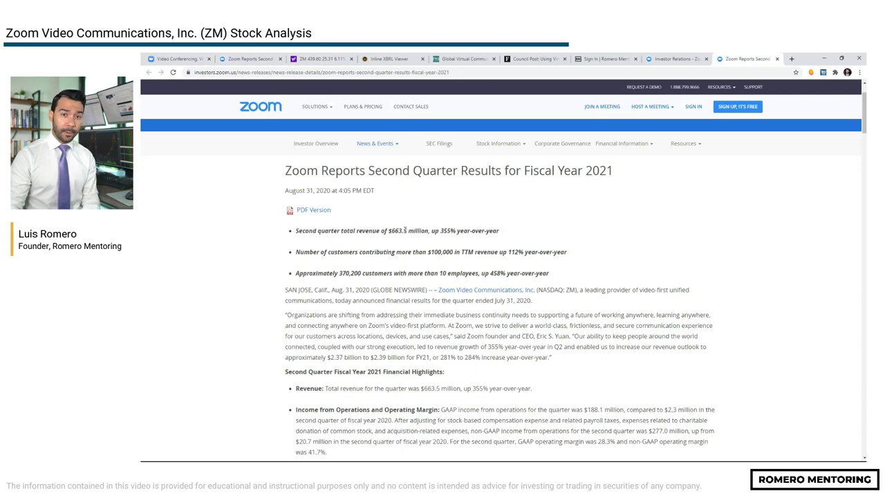
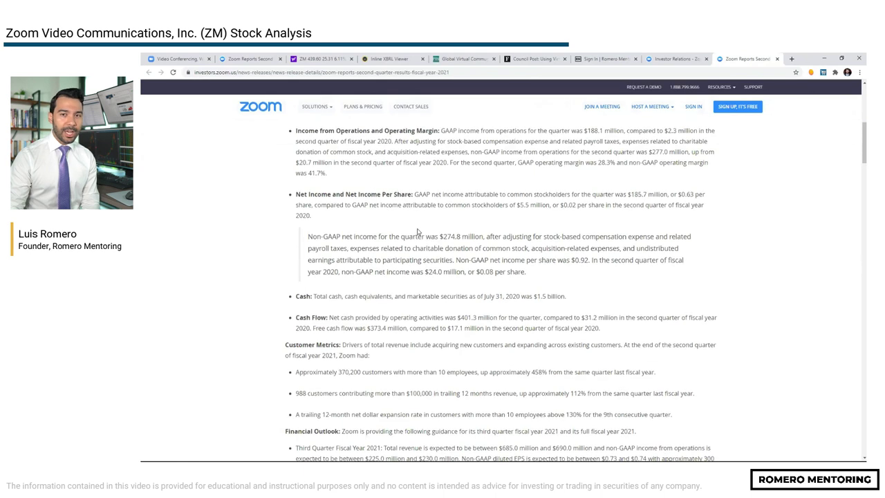
scroll(418, 229, "down", 2)
scroll(415, 232, "up", 3)
scroll(415, 232, "up", 5)
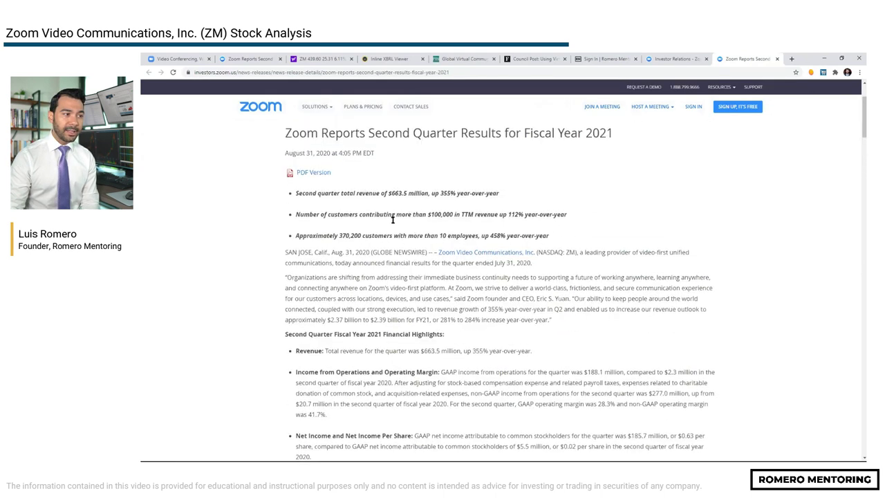
triple_click(301, 221)
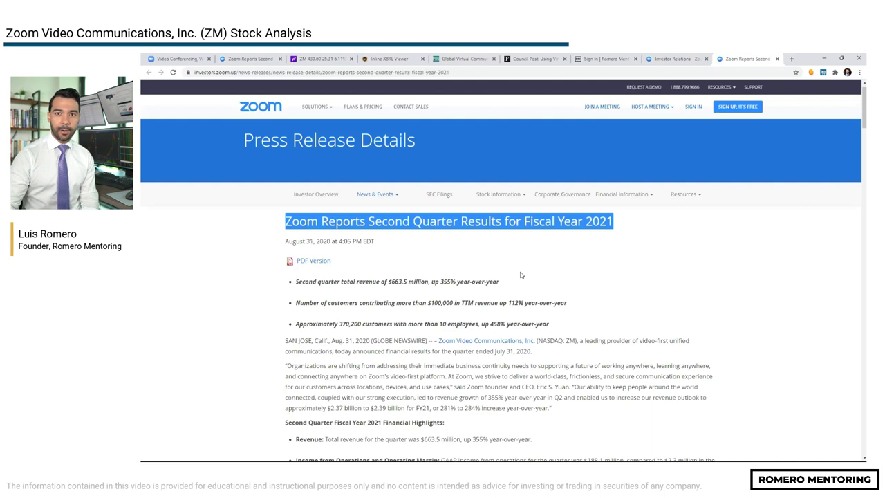
- Switch back to the Excel workbook and open source 3, the Yahoo Finance analysis page for ZM
key("alt+Tab")
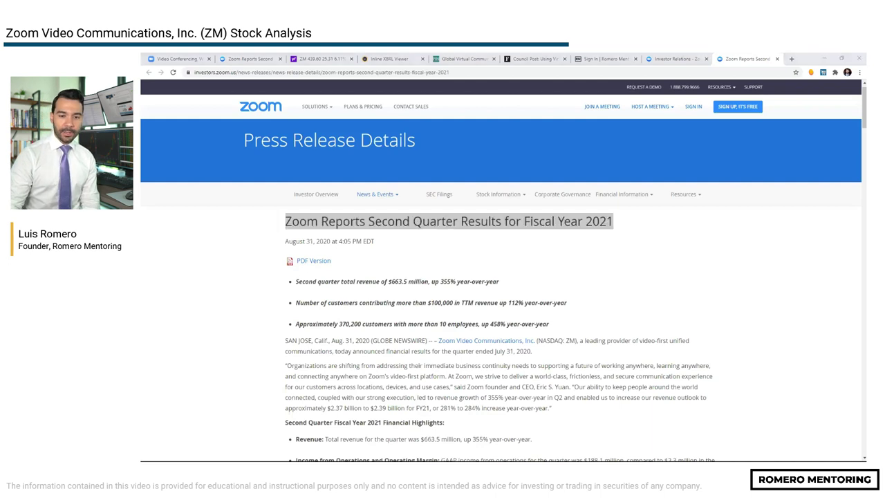
key("Down")
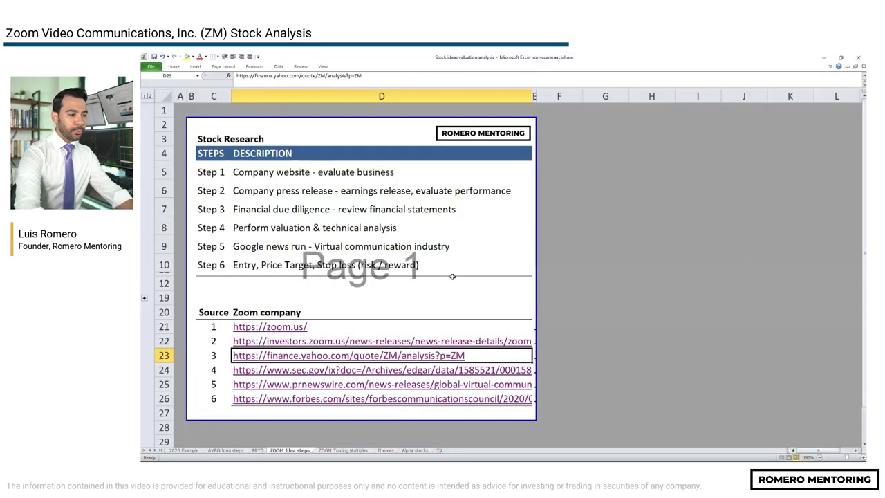
key("shift+space")
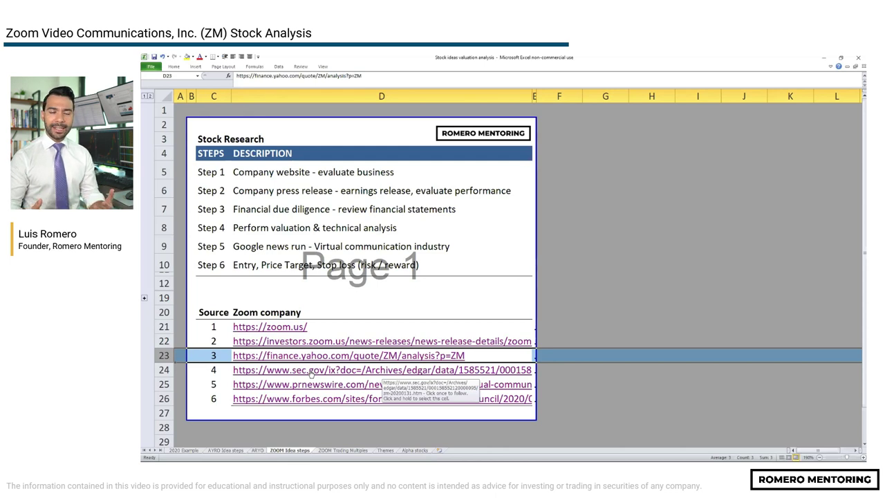
left_click(334, 295)
left_click(260, 356)
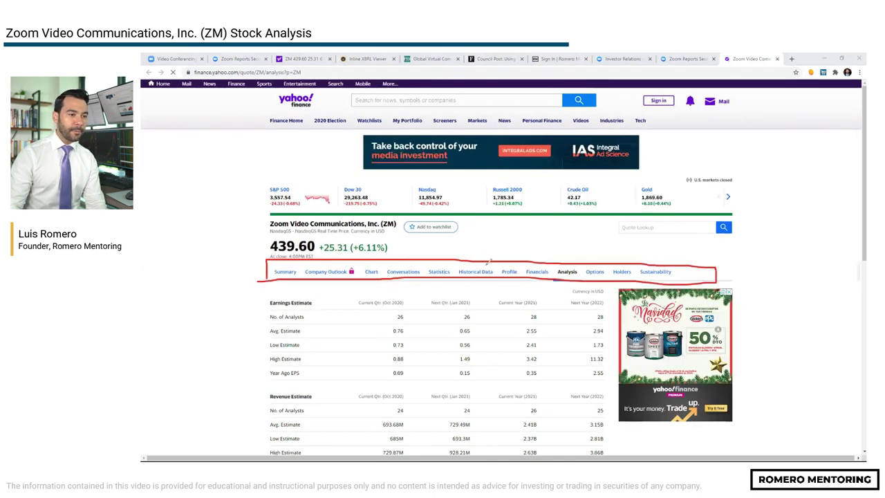
- Circle Analysis, box the earnings table's Current Year (2021) and Next Year (2022) headings, and write 2020 with arcs linking the years
mouse_move(581, 255)
left_mouse_down()
mouse_move(548, 259)
mouse_move(550, 278)
mouse_move(581, 256)
left_mouse_up()
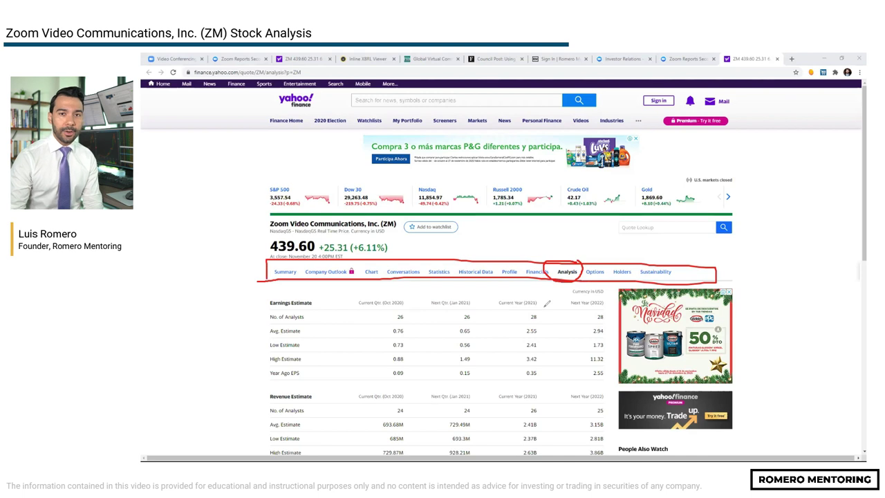
mouse_move(543, 293)
left_mouse_down()
mouse_move(525, 291)
mouse_move(498, 308)
mouse_move(540, 307)
mouse_move(543, 294)
left_mouse_up()
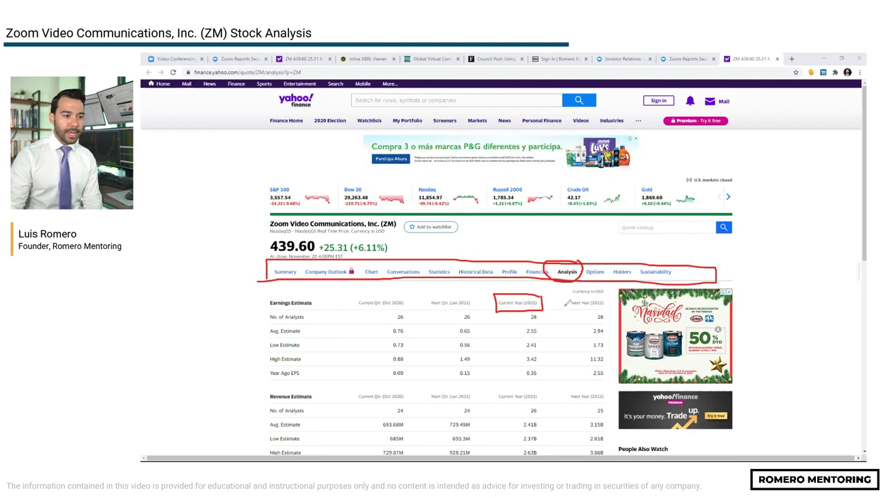
mouse_move(566, 302)
left_mouse_down()
mouse_move(599, 293)
mouse_move(612, 301)
mouse_move(580, 306)
mouse_move(562, 297)
left_mouse_up()
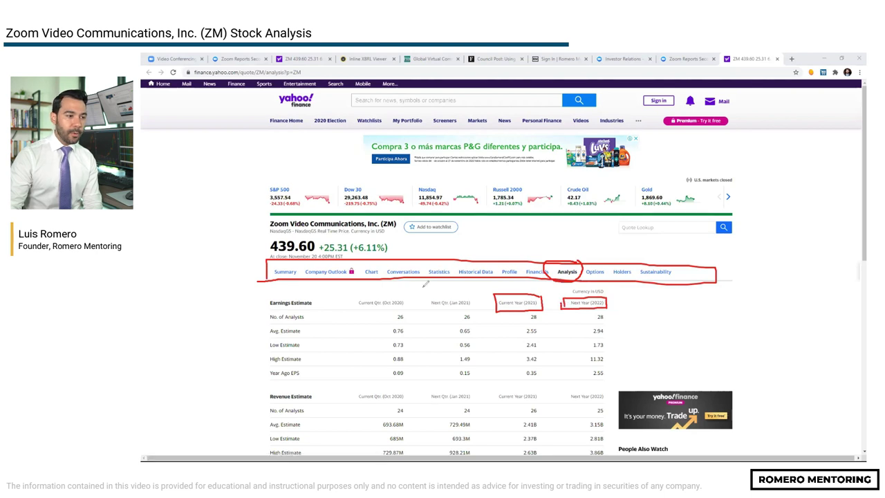
mouse_move(425, 284)
left_mouse_down()
mouse_move(442, 296)
mouse_move(485, 276)
mouse_move(492, 294)
mouse_move(498, 282)
left_mouse_up()
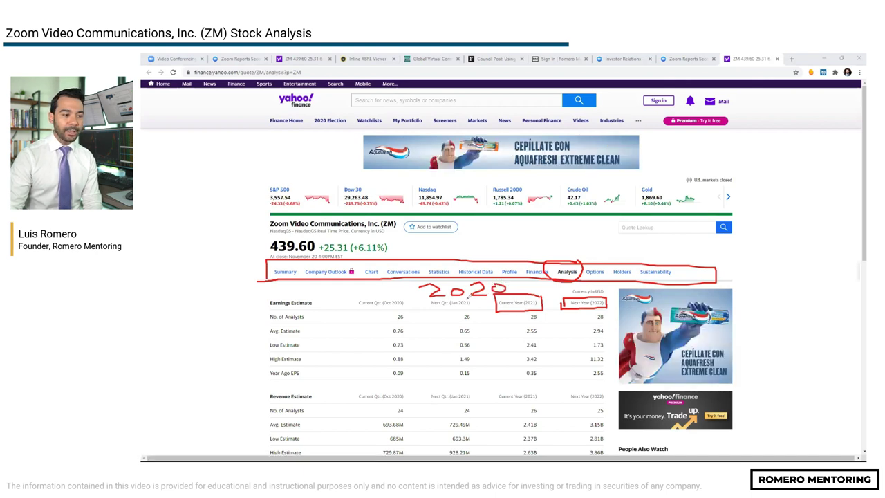
mouse_move(484, 312)
left_mouse_down()
mouse_move(517, 304)
mouse_move(537, 318)
mouse_move(590, 314)
left_mouse_up()
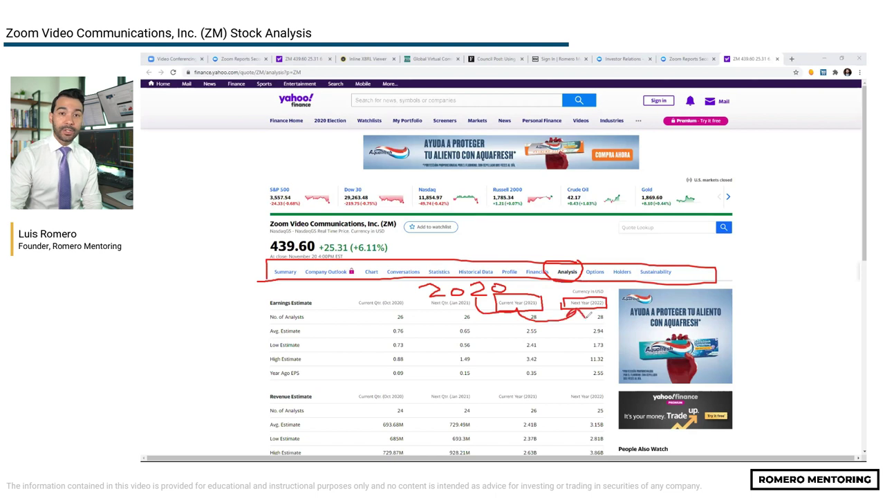
- Mark the Earnings Estimate heading and its Avg. Estimate label, and tick and connect the 2021 and 2022 average earnings figures
mouse_move(317, 326)
left_mouse_down()
mouse_move(264, 338)
mouse_move(312, 339)
mouse_move(316, 327)
left_mouse_up()
left_click_drag(268, 309, 337, 305)
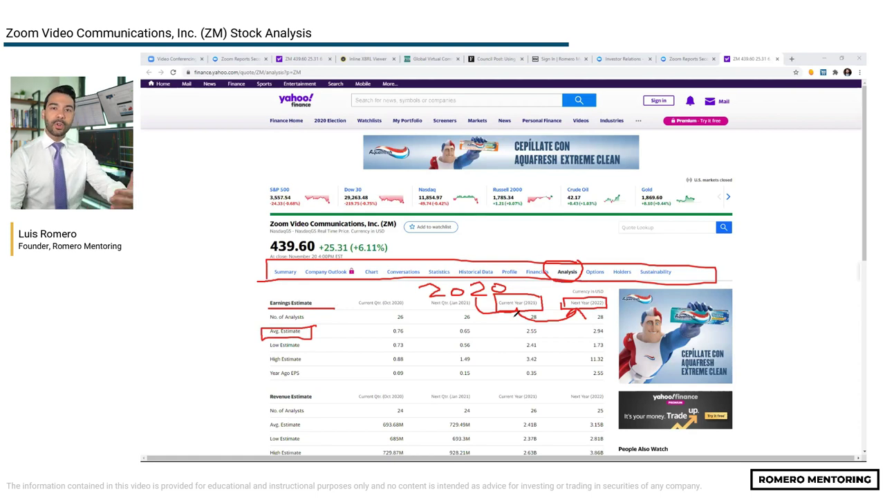
left_click_drag(544, 328, 627, 320)
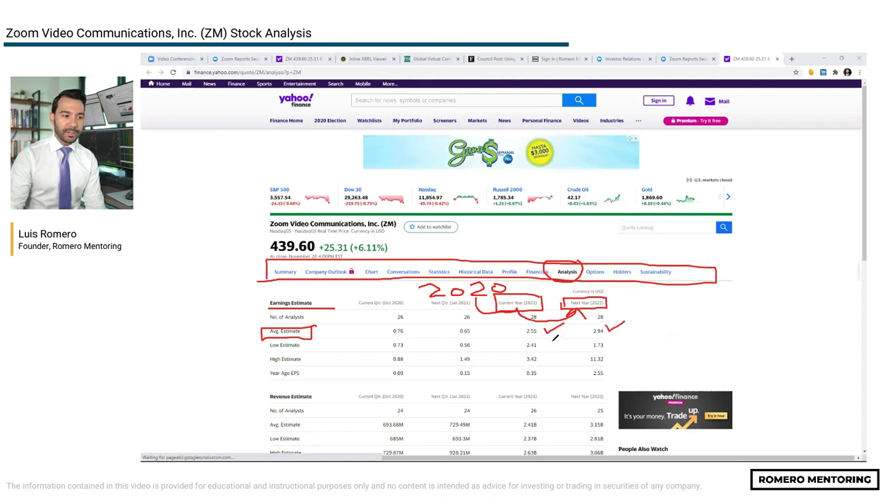
left_click_drag(550, 332, 589, 332)
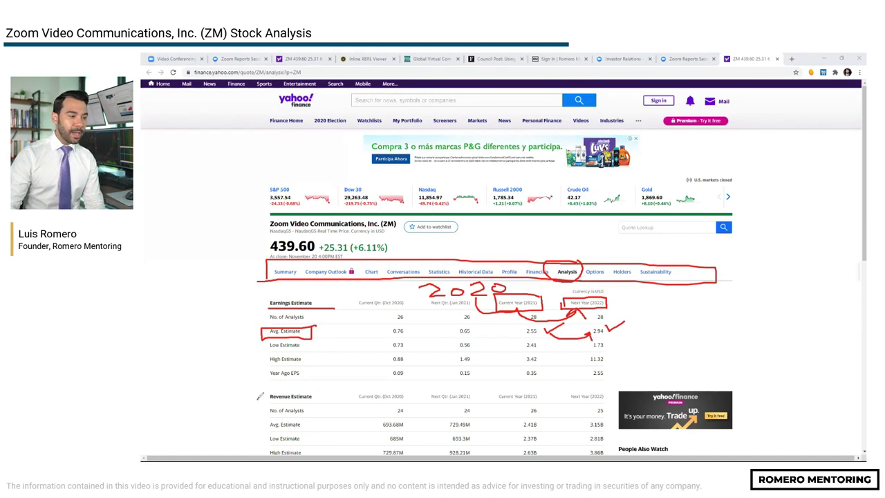
- Box the Revenue Estimate heading and its Current Year (2021) and Next Year (2022) columns, adding a tick mark beside each column
mouse_move(258, 400)
left_mouse_down()
mouse_move(312, 389)
mouse_move(282, 406)
mouse_move(258, 390)
left_mouse_up()
mouse_move(541, 383)
left_mouse_down()
mouse_move(491, 403)
mouse_move(545, 402)
mouse_move(543, 385)
left_mouse_up()
mouse_move(608, 386)
left_mouse_down()
mouse_move(563, 392)
mouse_move(574, 403)
mouse_move(609, 403)
left_mouse_up()
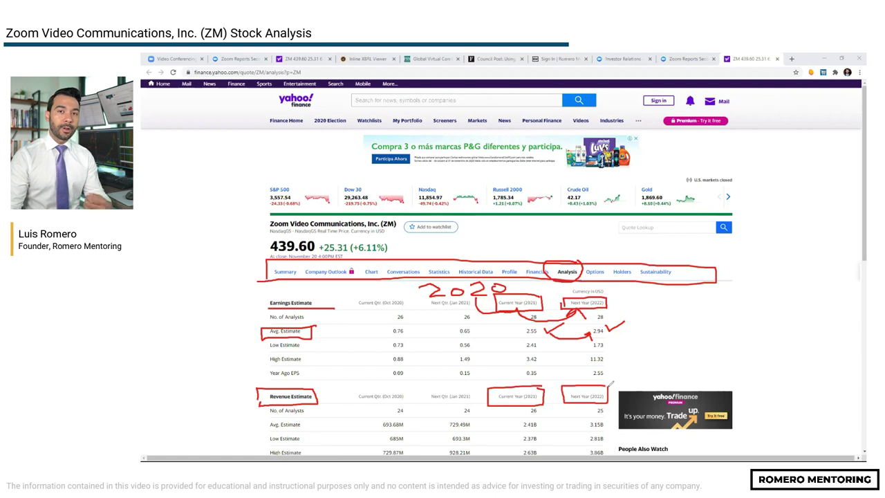
mouse_move(541, 405)
left_mouse_down()
mouse_move(546, 412)
mouse_move(561, 397)
left_mouse_up()
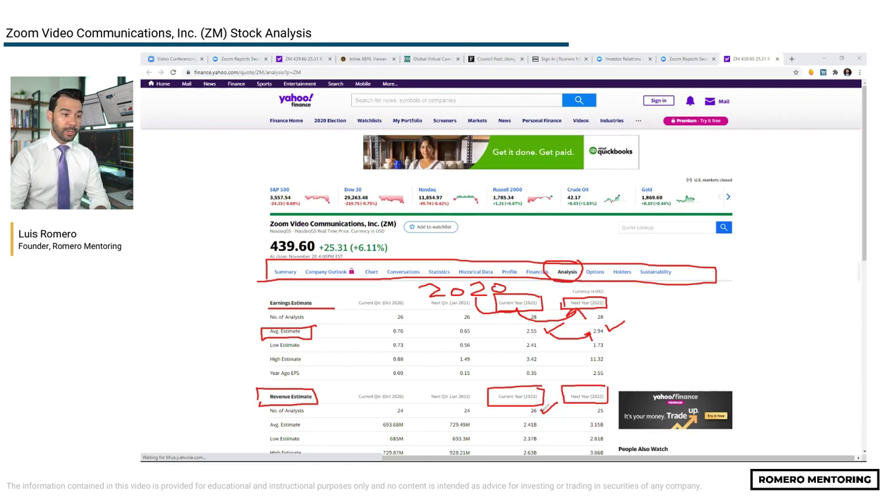
left_click_drag(605, 409, 636, 394)
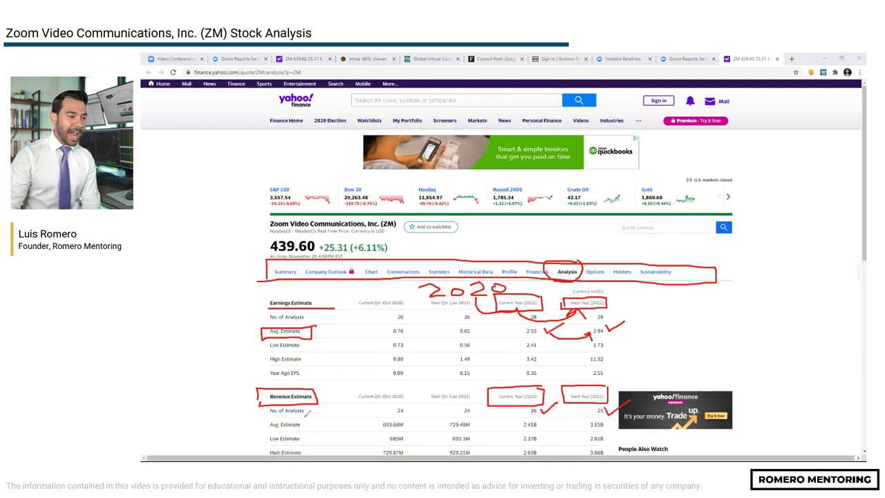
- Box the revenue Avg. Estimate label, then circle and connect the current-year and next-year average revenue figures
mouse_move(304, 415)
left_mouse_down()
mouse_move(260, 415)
mouse_move(258, 433)
mouse_move(305, 416)
left_mouse_up()
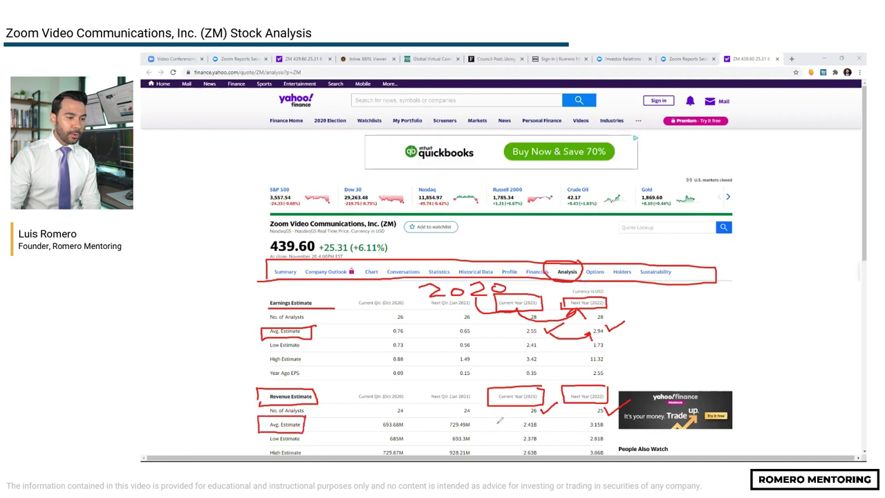
mouse_move(514, 416)
left_mouse_down()
mouse_move(550, 422)
mouse_move(538, 415)
left_mouse_up()
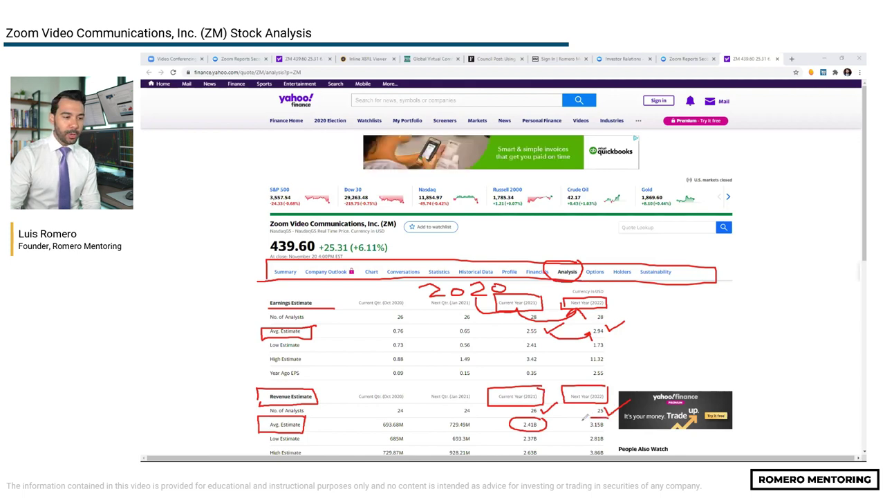
mouse_move(584, 417)
left_mouse_down()
mouse_move(611, 429)
mouse_move(611, 413)
mouse_move(609, 422)
mouse_move(626, 415)
left_mouse_up()
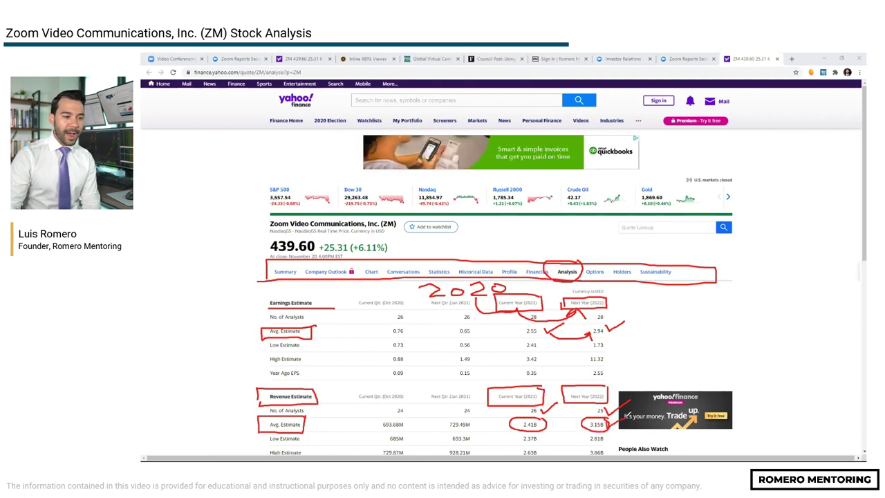
mouse_move(543, 422)
left_mouse_down()
mouse_move(557, 435)
mouse_move(587, 432)
left_mouse_up()
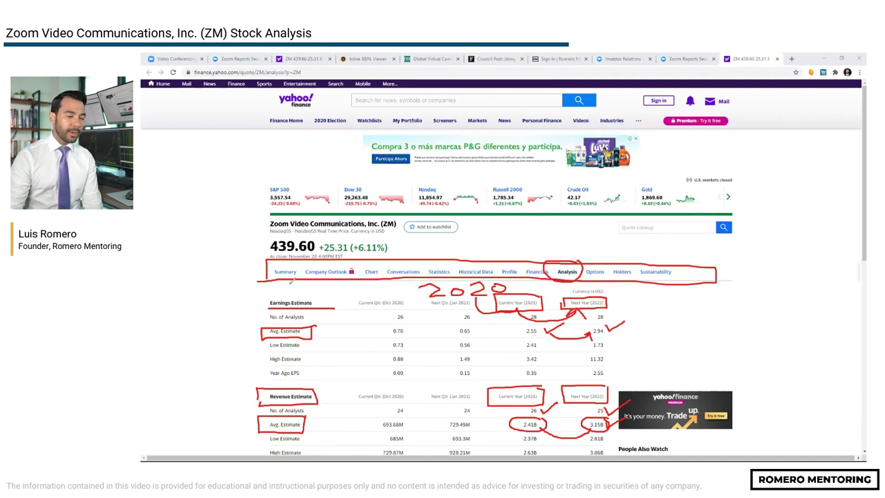
- Write 2018 above the earnings table, draw arcs from it through 2020 to the 2022 column, and clear all annotations
mouse_move(291, 281)
left_mouse_down()
mouse_move(325, 294)
mouse_move(325, 278)
mouse_move(344, 294)
mouse_move(372, 293)
mouse_move(379, 280)
mouse_move(424, 311)
mouse_move(557, 323)
mouse_move(564, 315)
left_mouse_up()
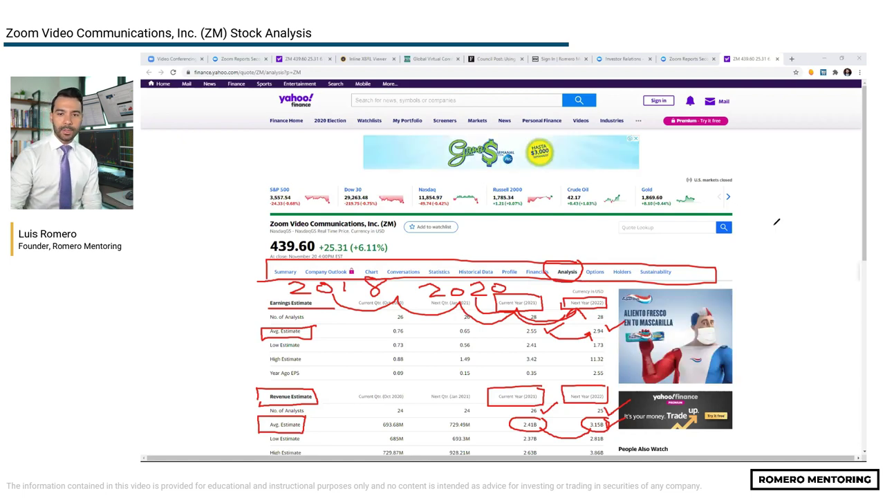
key("Escape")
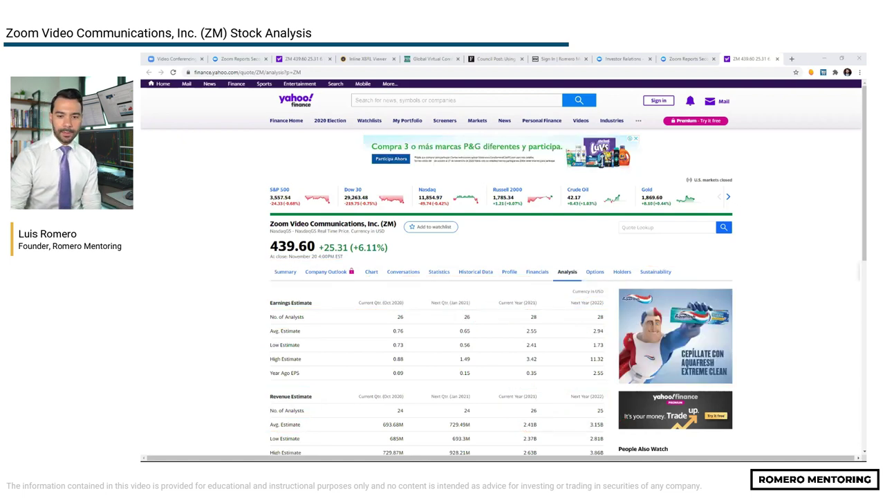
- Switch back to the Excel workbook, tick sources 3 and 4, and open source 4, the SEC filing link
key("alt+Tab")
mouse_move(203, 354)
left_mouse_down()
mouse_move(220, 351)
mouse_move(206, 373)
mouse_move(221, 355)
left_mouse_up()
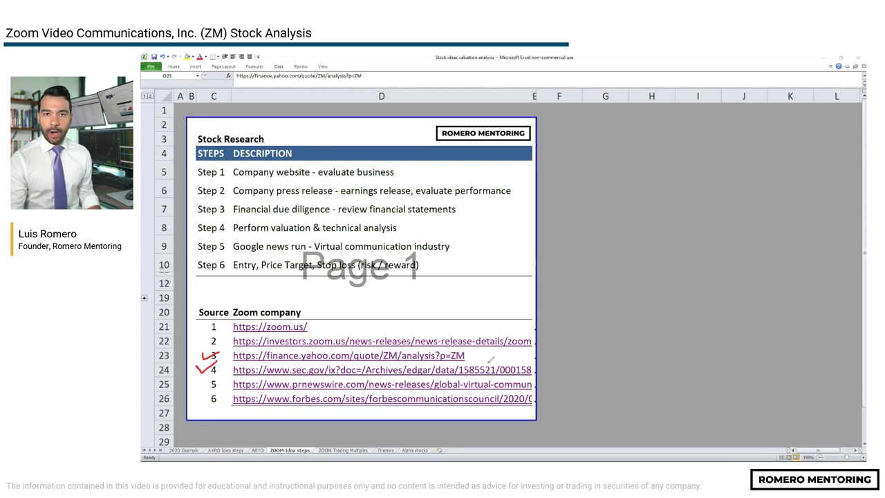
key("Escape")
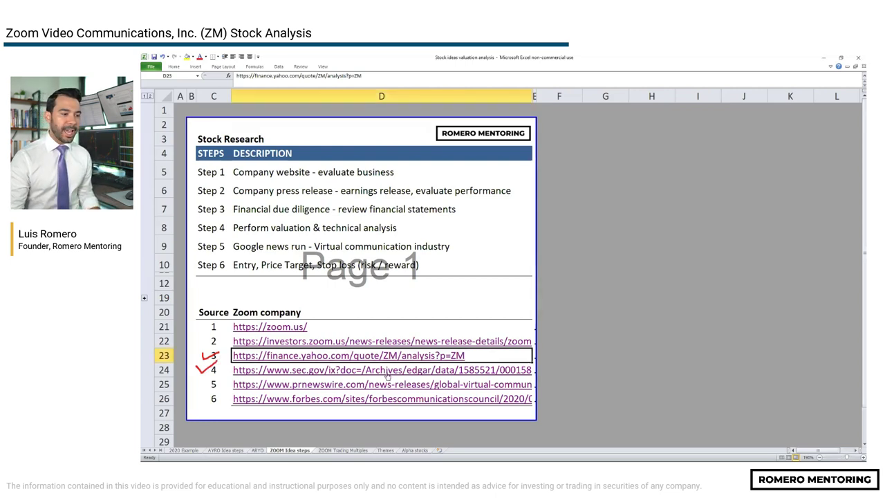
left_click(388, 374)
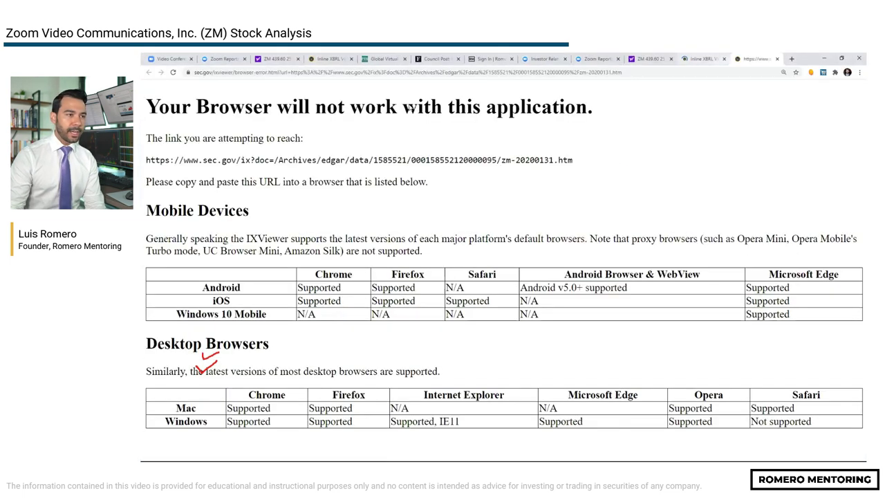
- Highlight the unsupported-browser heading and go to sec.gov in the same tab
triple_click(411, 107)
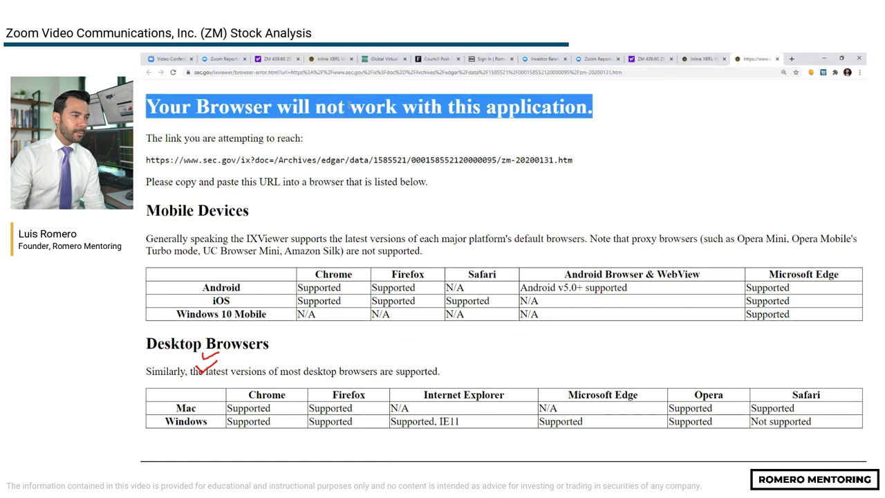
left_click(680, 71)
type("sec")
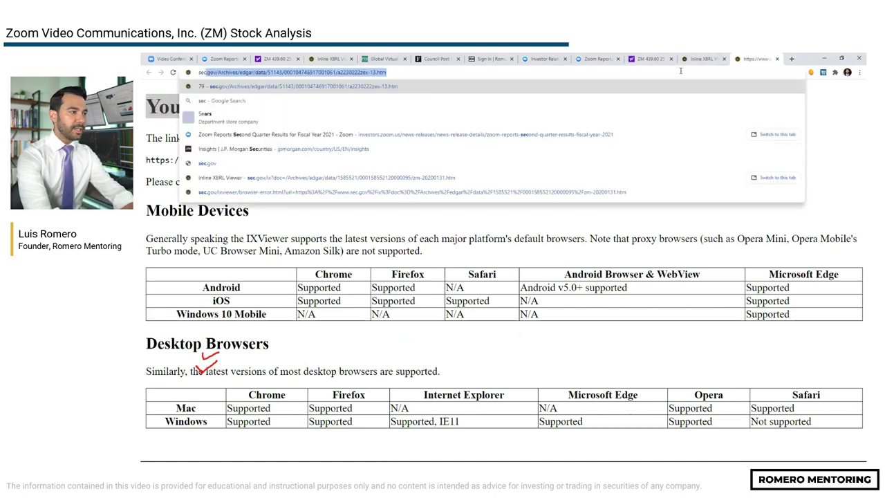
type(".gov")
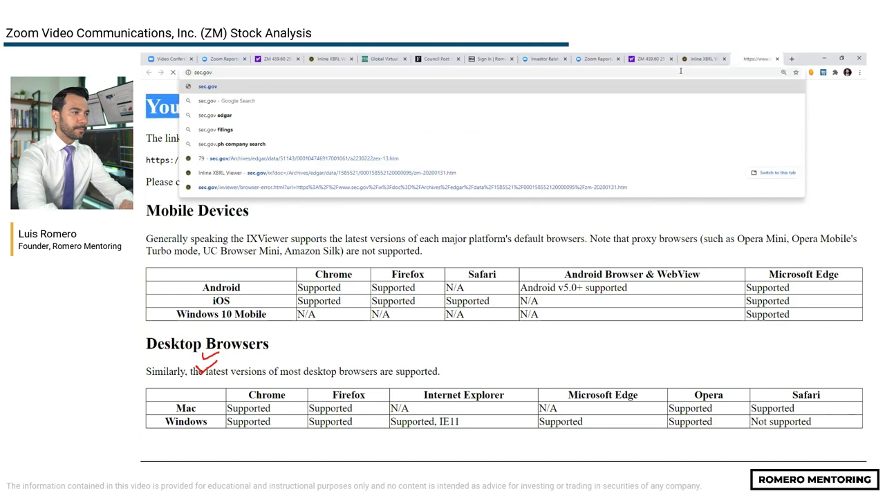
key("Return")
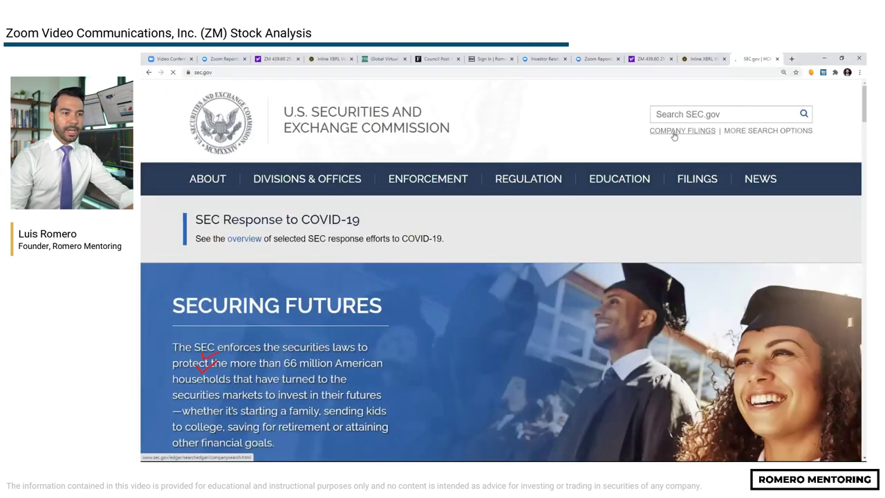
- Open the EDGAR company filings lookup, search for zm, and open the filing list of Zoom Video Communications, Inc
left_click(674, 132)
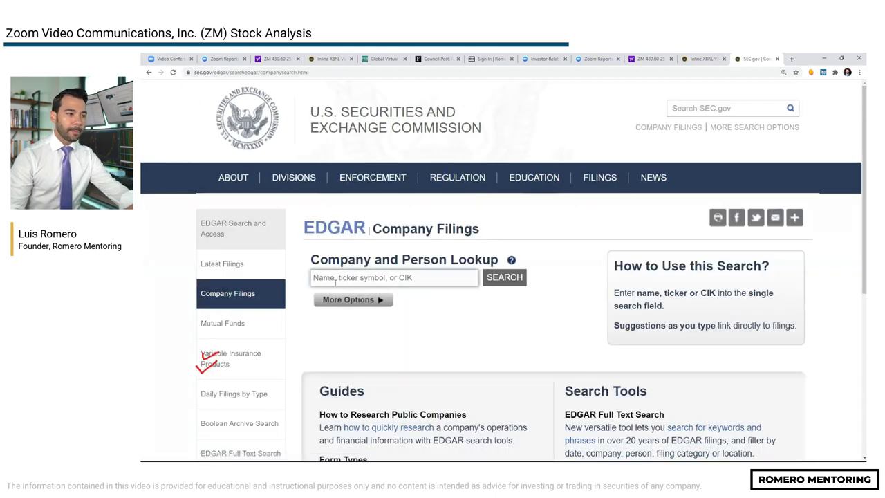
left_click(331, 280)
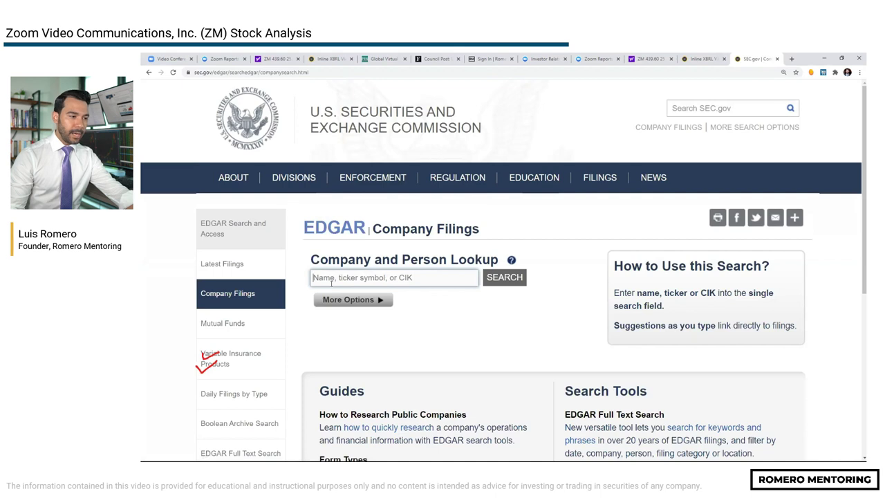
left_click(405, 279)
type("zm")
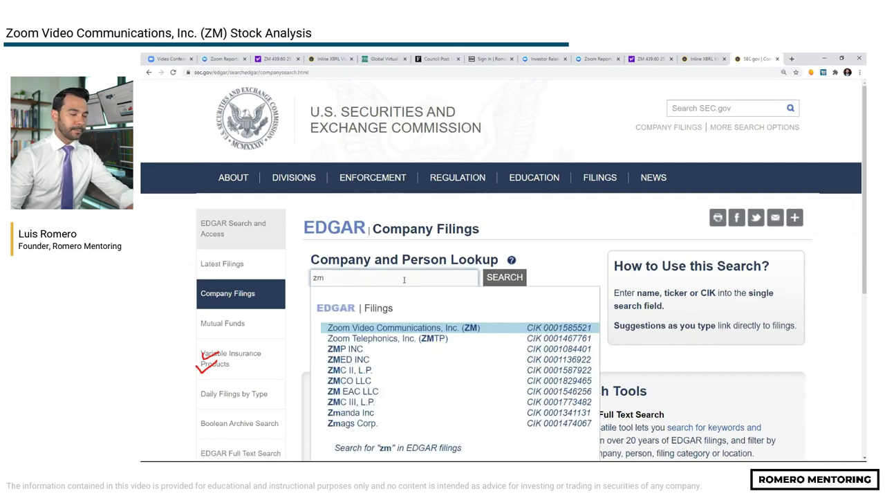
left_click(403, 328)
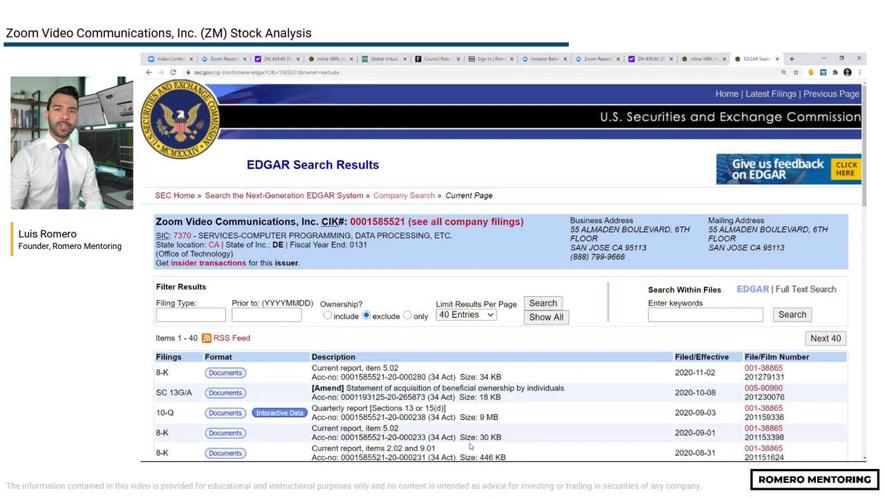
- Filter the company's filings by filing type s-1
scroll(470, 447, "down", 1)
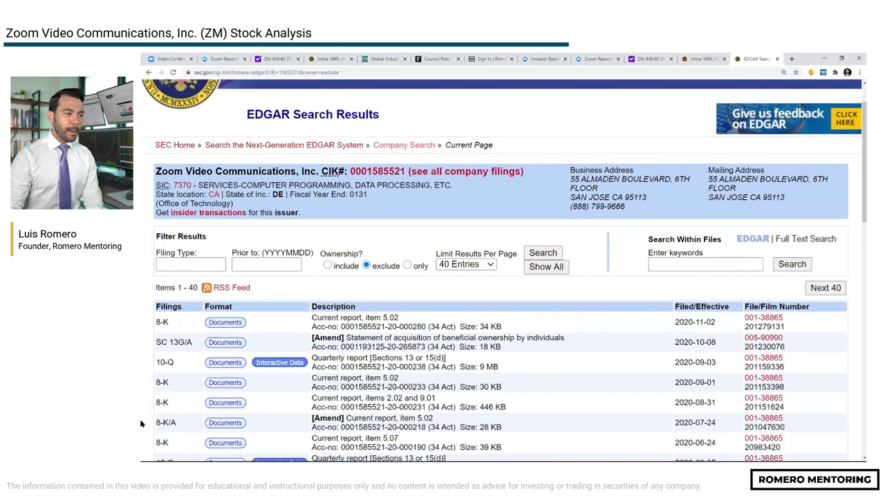
left_click(211, 266)
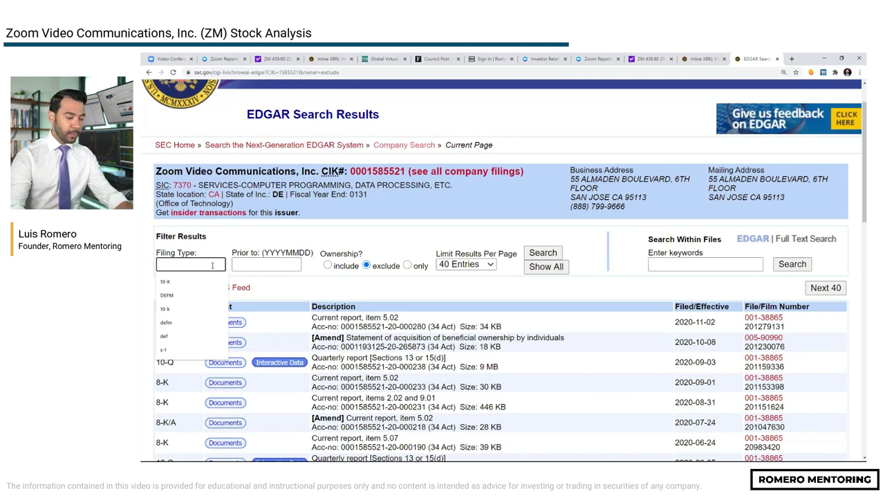
type("s-1")
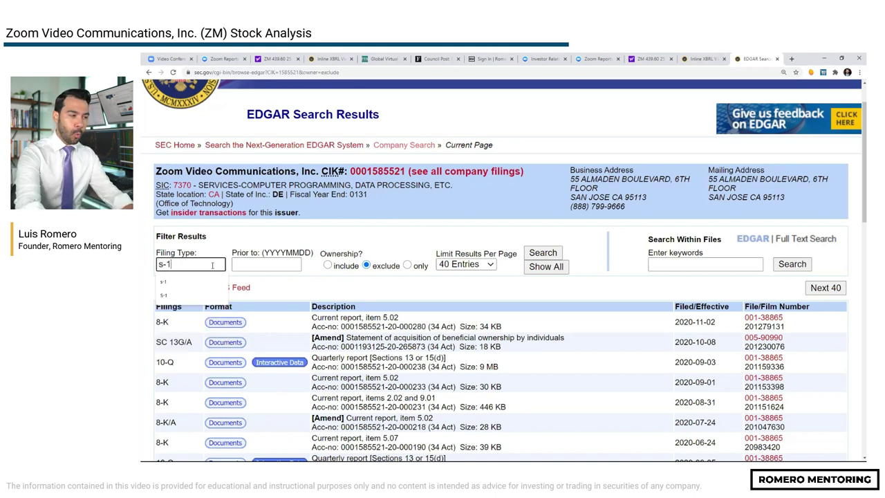
key("Return")
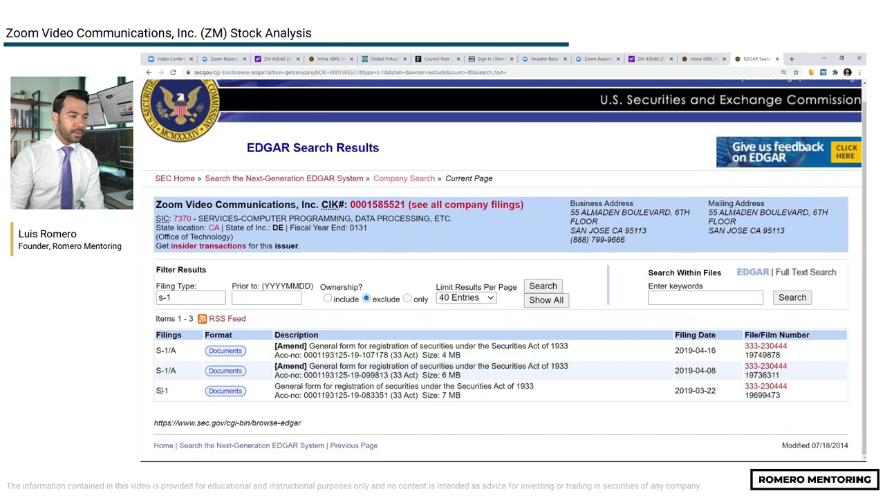
- Highlight the filing date of the original S-1 and open its main document, d642624ds1.htm
double_click(693, 391)
double_click(700, 390)
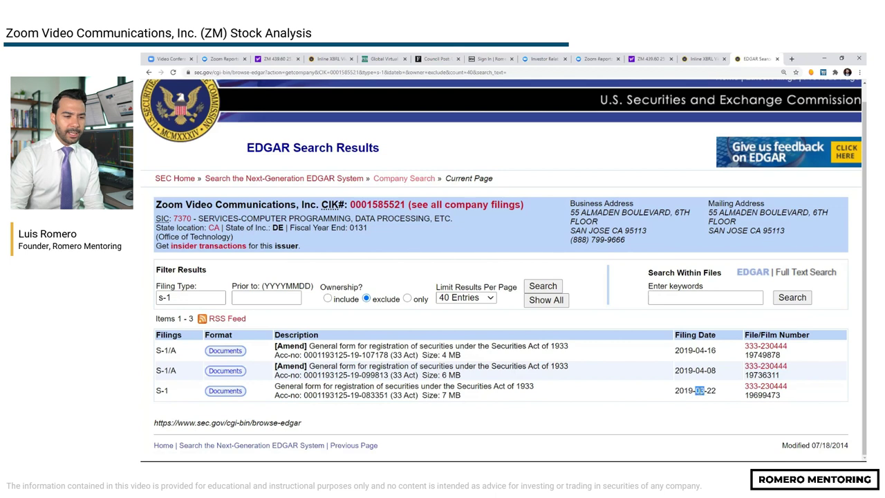
triple_click(700, 391)
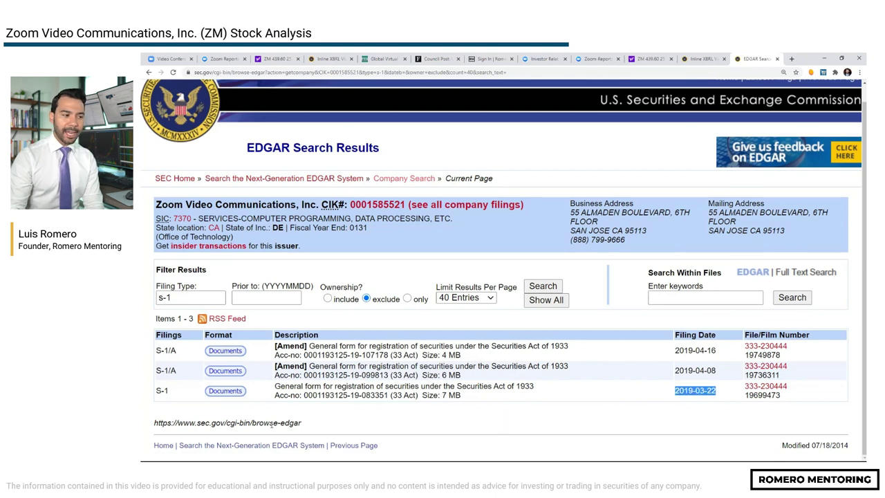
left_click(223, 391)
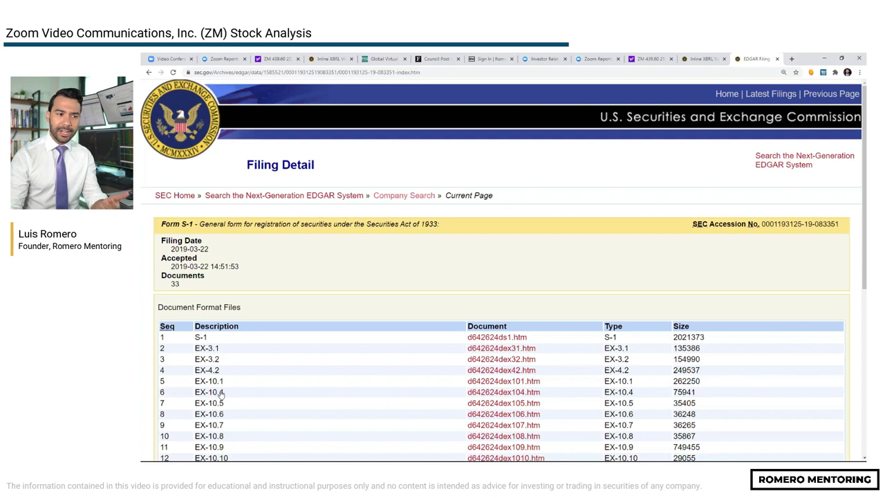
left_click(485, 338)
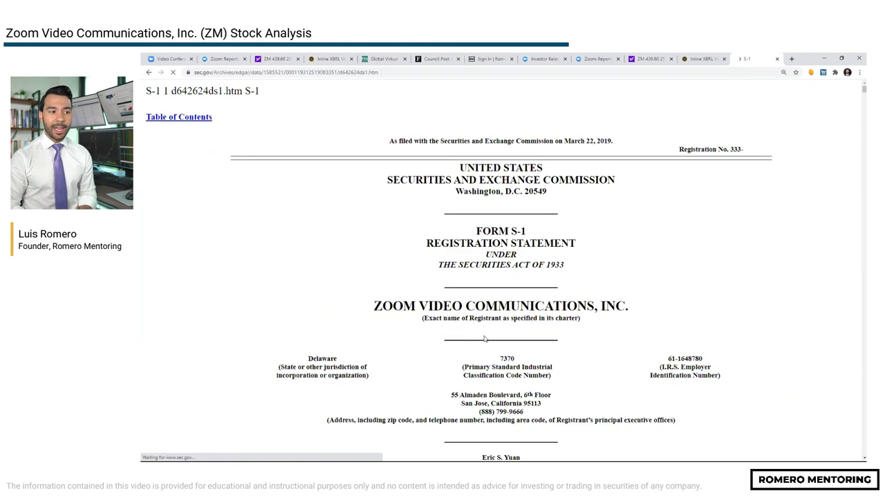
- Examine the S-1's cover page, prospectus front matter, photo pages and table of contents, and return to the list of underwriters
scroll(485, 337, "down", 2)
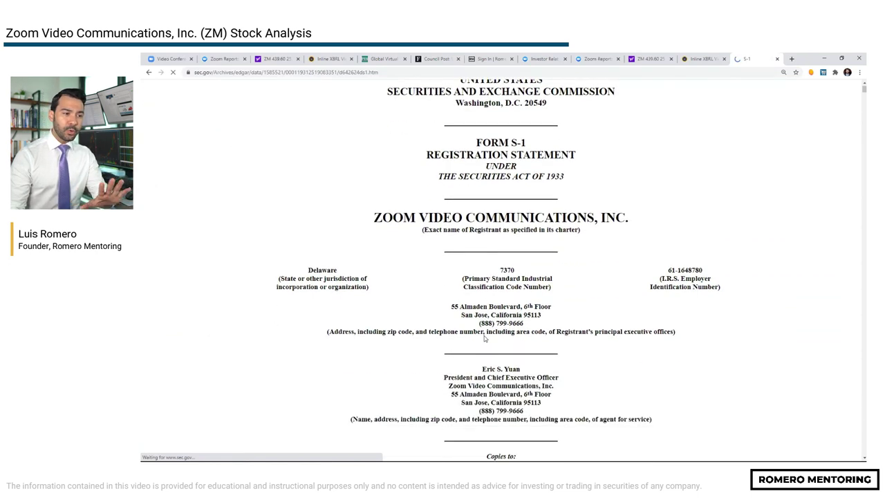
scroll(484, 338, "down", 20)
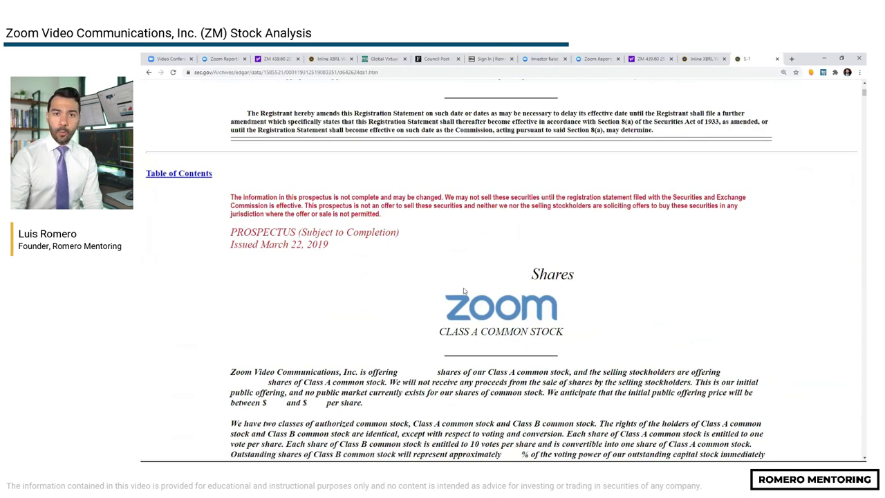
scroll(464, 291, "down", 4)
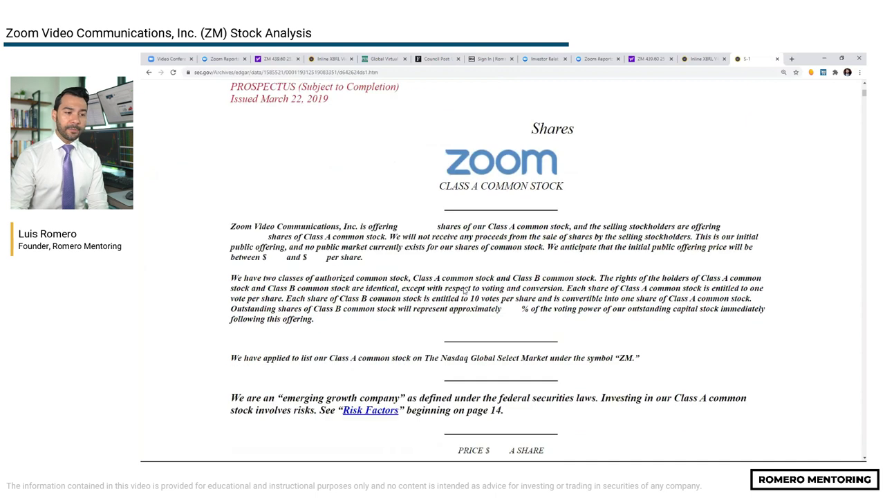
scroll(464, 291, "down", 8)
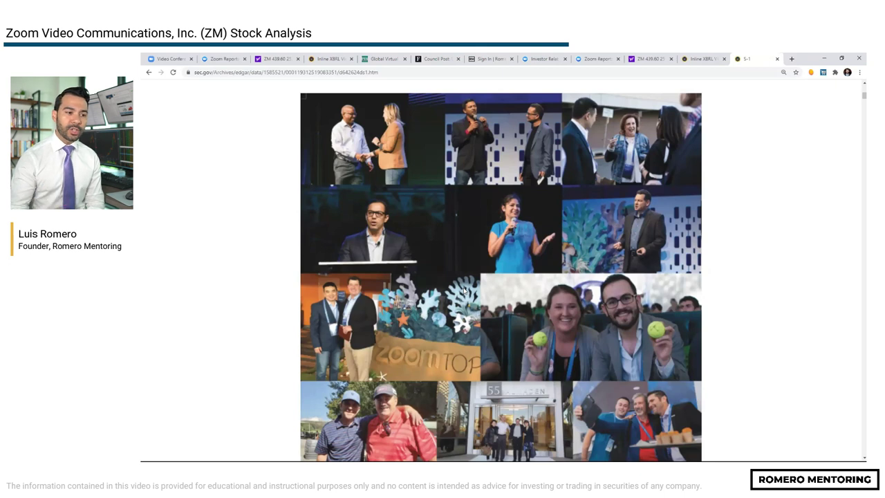
scroll(464, 291, "down", 6)
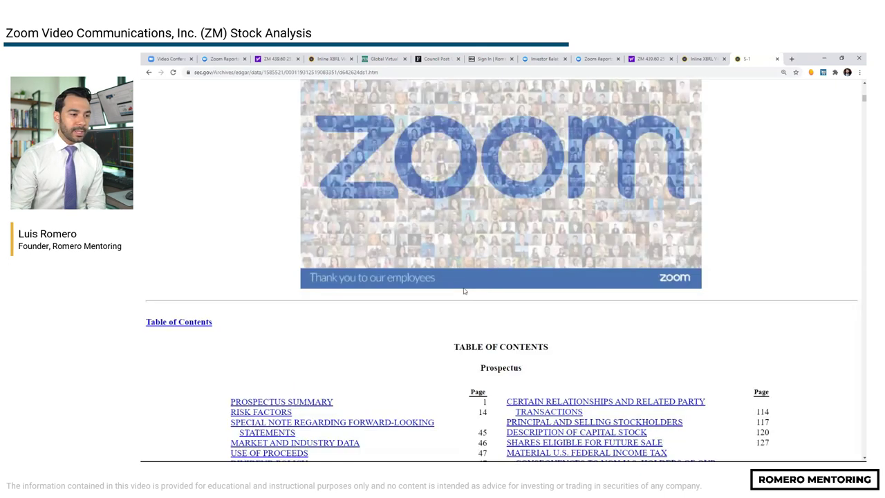
scroll(464, 292, "down", 5)
scroll(457, 230, "up", 5)
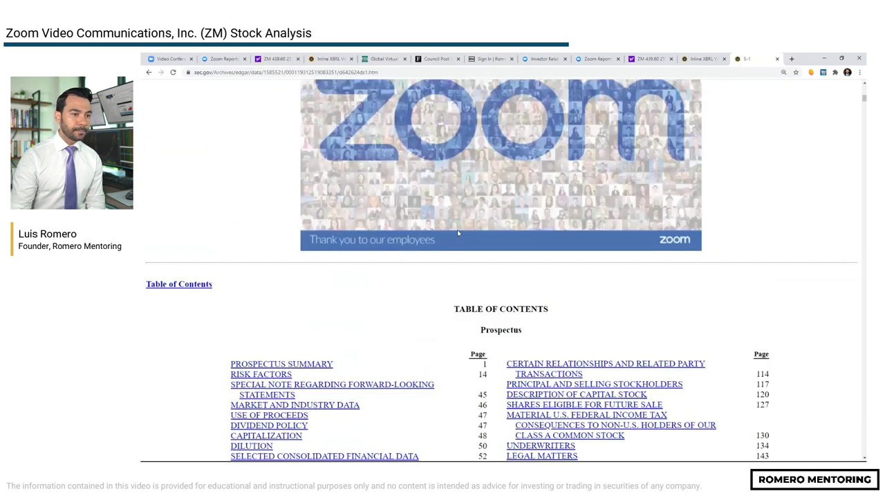
scroll(458, 233, "up", 2)
scroll(461, 231, "down", 6)
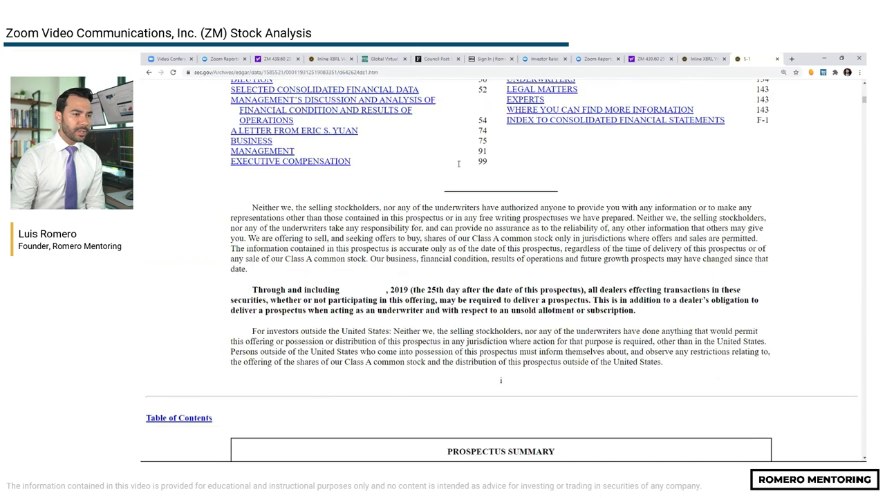
scroll(422, 222, "up", 10)
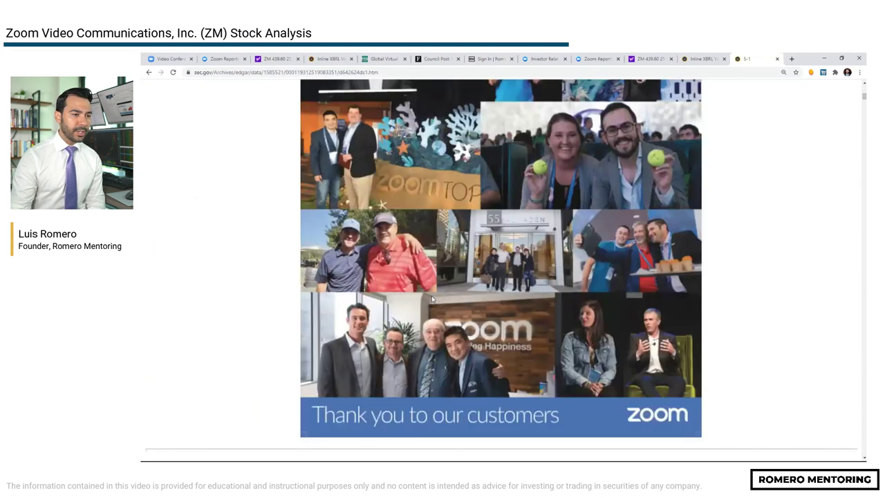
scroll(432, 299, "up", 12)
scroll(349, 272, "down", 2)
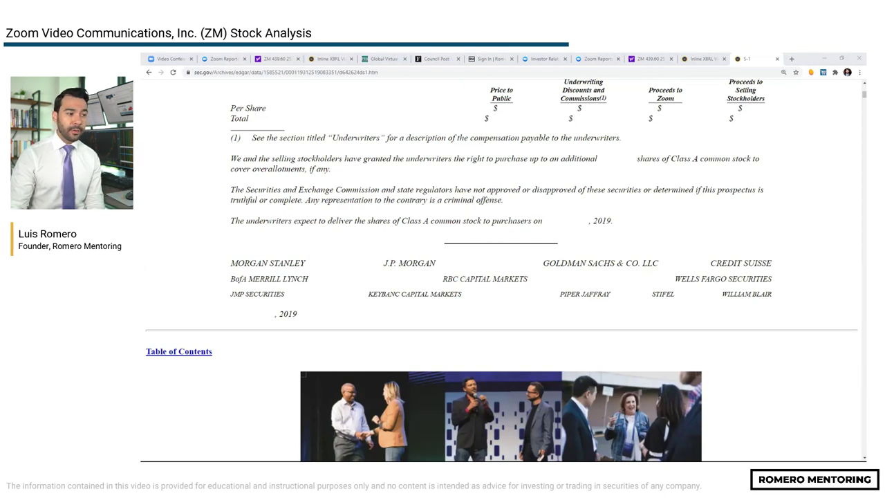
- Tick Morgan Stanley, J.P. Morgan, Goldman Sachs, Credit Suisse, Wells Fargo, BofA Merrill Lynch, RBC, JMP and KeyBanc in the underwriter list, and underline Credit Suisse
left_click_drag(309, 262, 378, 247)
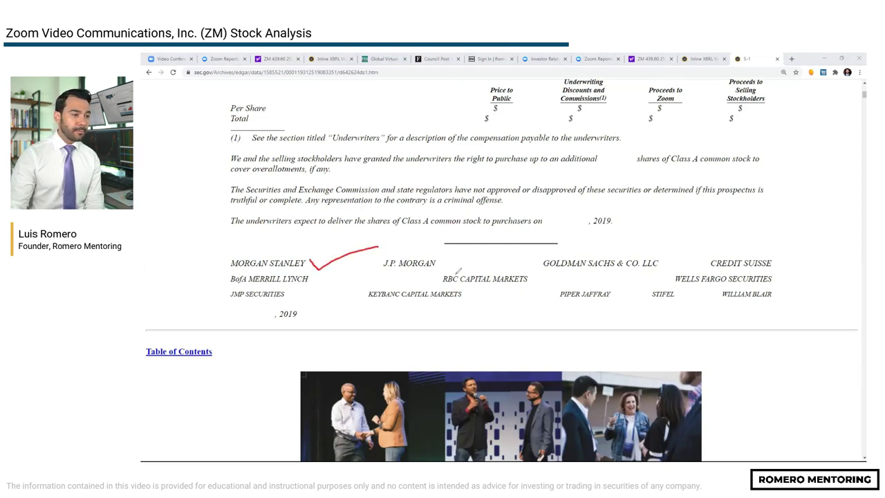
left_click_drag(448, 261, 486, 256)
left_click_drag(670, 262, 711, 256)
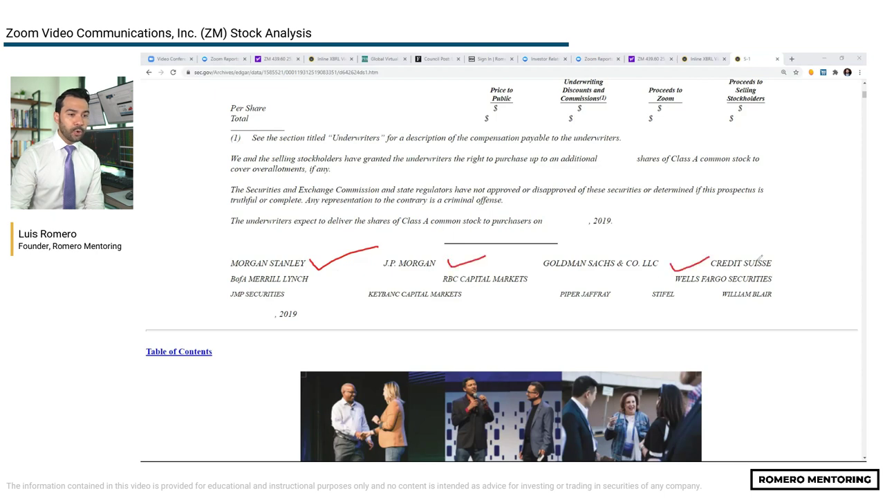
mouse_move(791, 264)
left_mouse_down()
mouse_move(825, 254)
mouse_move(793, 278)
mouse_move(826, 266)
left_mouse_up()
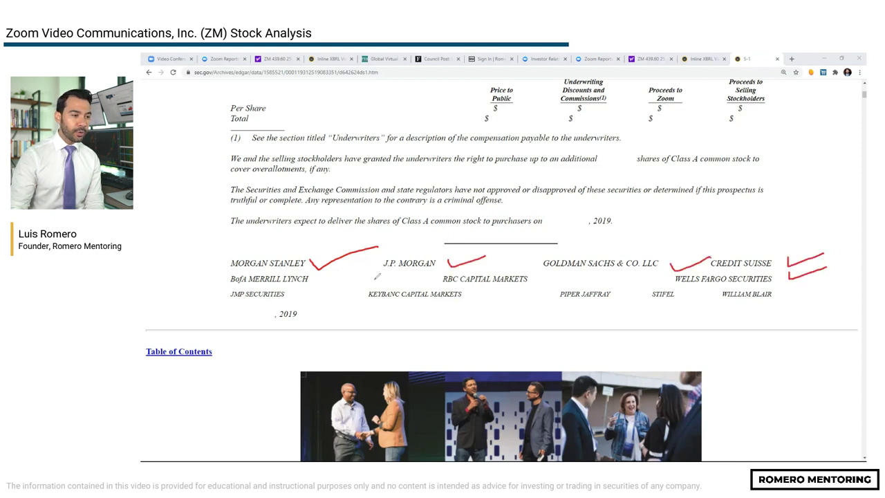
mouse_move(315, 279)
left_mouse_down()
mouse_move(336, 282)
mouse_move(356, 271)
left_mouse_up()
mouse_move(541, 275)
left_mouse_down()
mouse_move(553, 282)
mouse_move(587, 270)
left_mouse_up()
mouse_move(293, 290)
left_mouse_down()
mouse_move(302, 295)
mouse_move(320, 284)
left_mouse_up()
left_click_drag(478, 298, 523, 290)
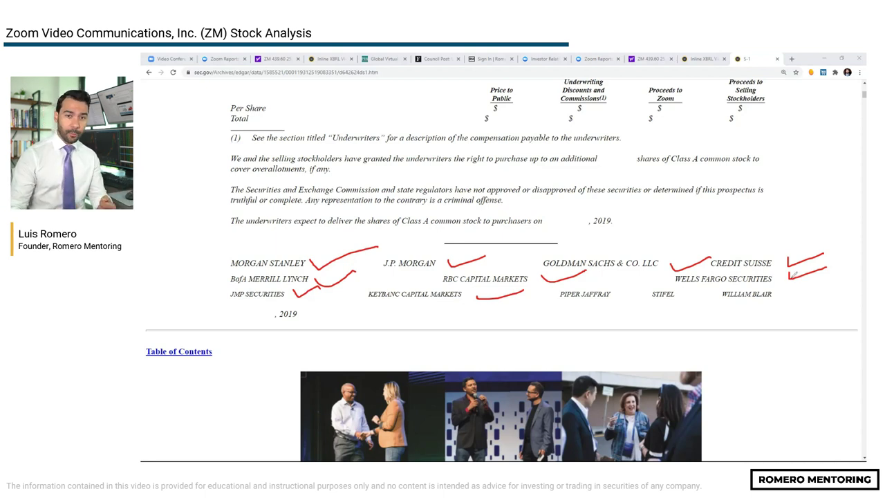
left_click_drag(712, 267, 786, 265)
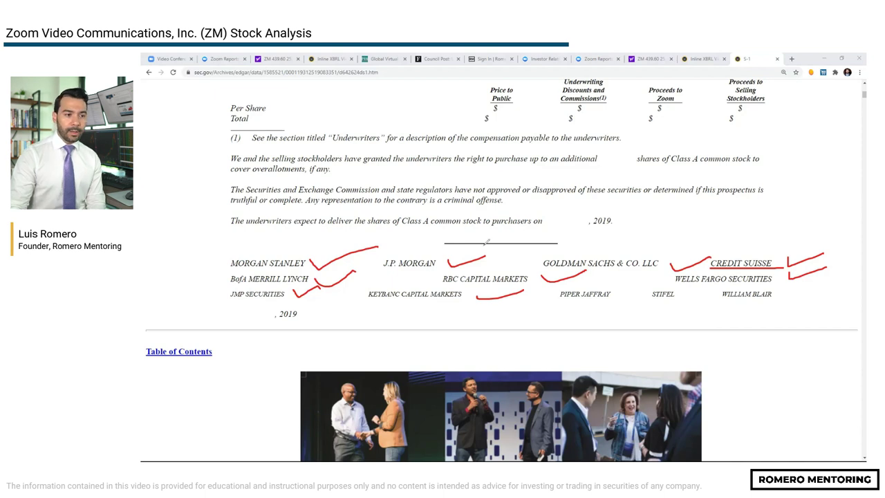
- Find the Our Competitive Strengths section in the prospectus summary and highlight its text, including the video-first cloud architecture bullet
scroll(477, 238, "down", 15)
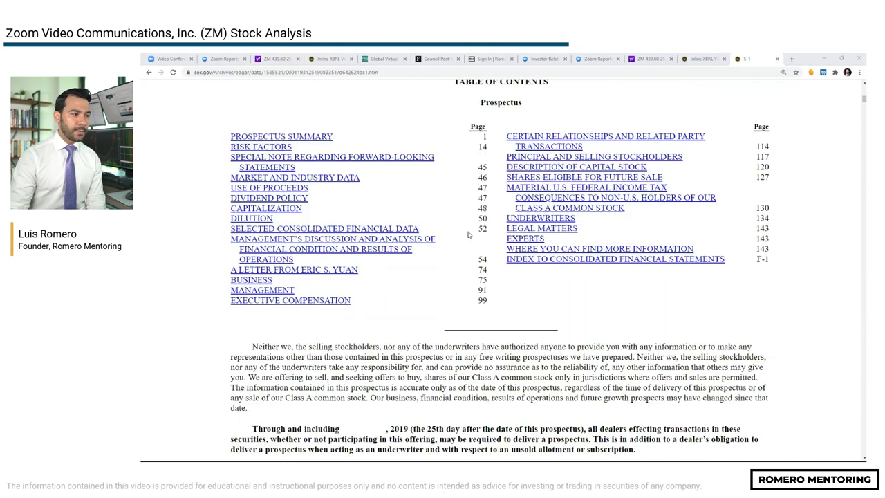
scroll(468, 235, "down", 10)
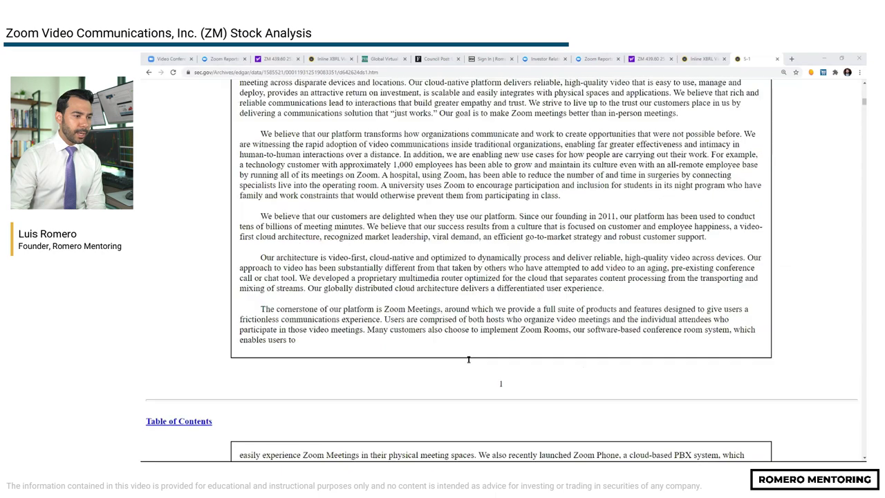
scroll(423, 304, "down", 12)
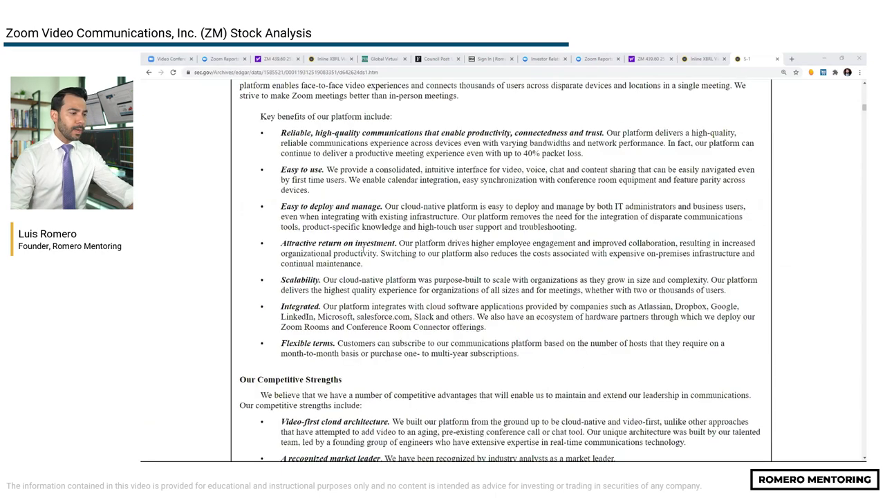
scroll(301, 237, "up", 3)
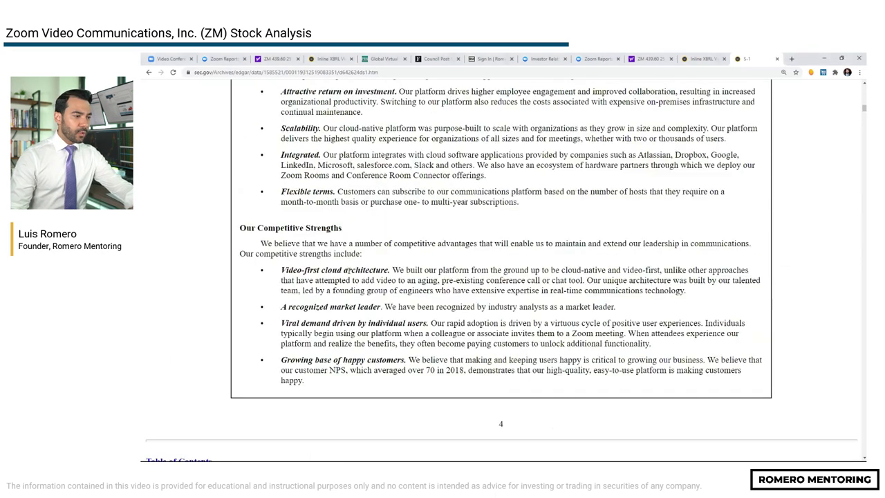
left_click_drag(256, 227, 497, 344)
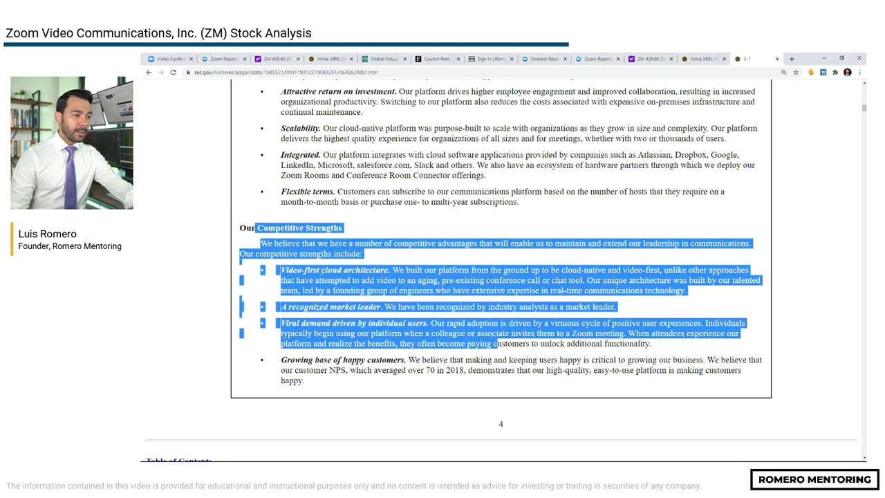
triple_click(323, 271)
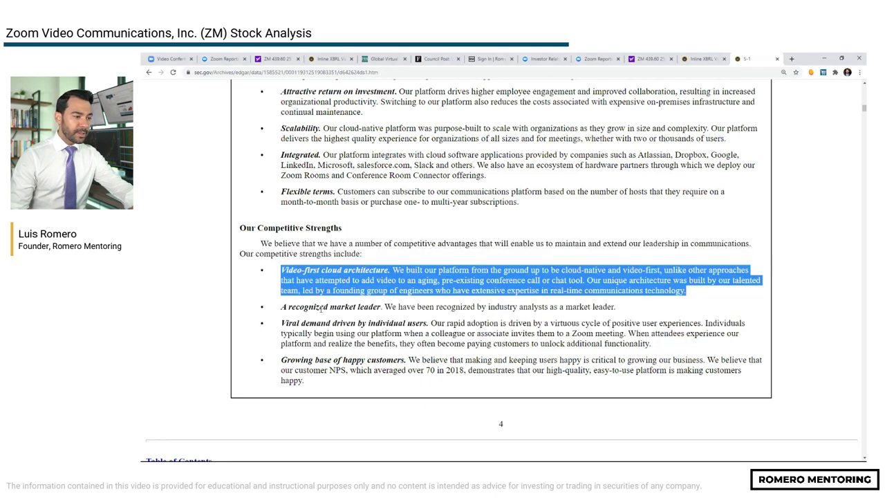
- Highlight the Our Market Opportunity section of the prospectus summary and clear the selection
scroll(334, 325, "down", 3)
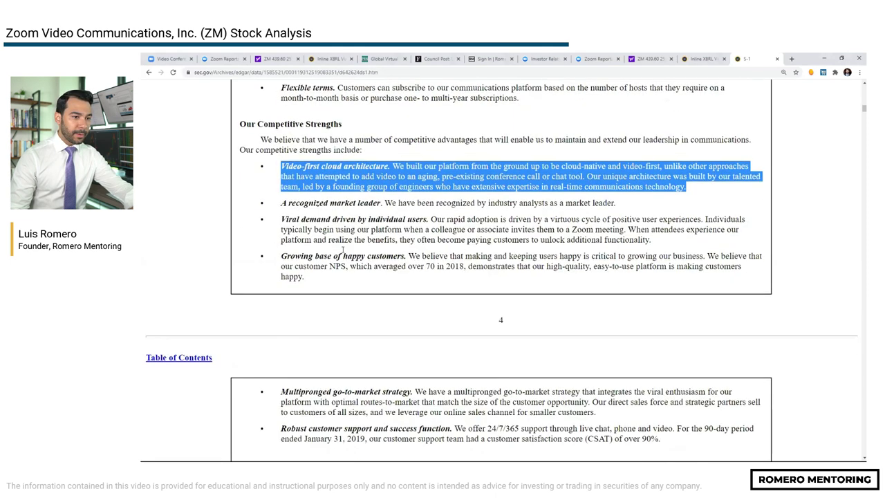
scroll(342, 250, "down", 10)
left_click_drag(246, 194, 420, 313)
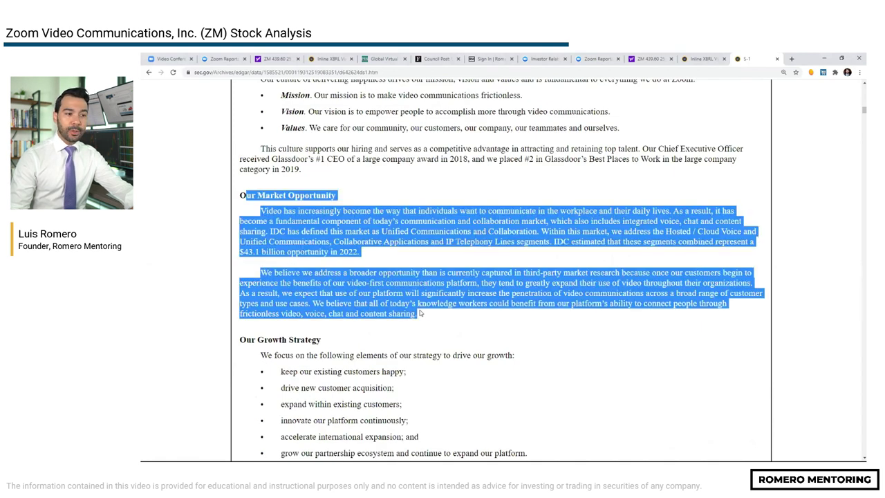
left_click(420, 313)
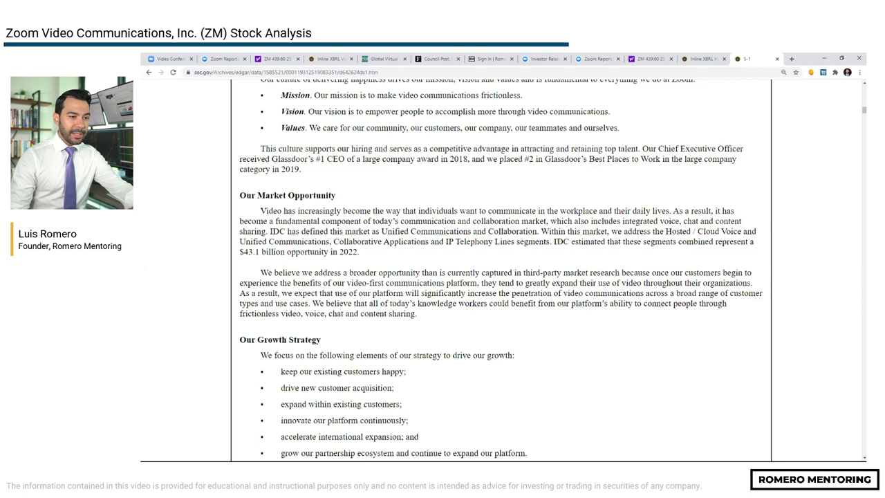
- Highlight the IDC estimate of the $43.1 billion opportunity and the first Our Market Opportunity paragraph, and clear the selection
double_click(561, 242)
left_click_drag(581, 242, 723, 241)
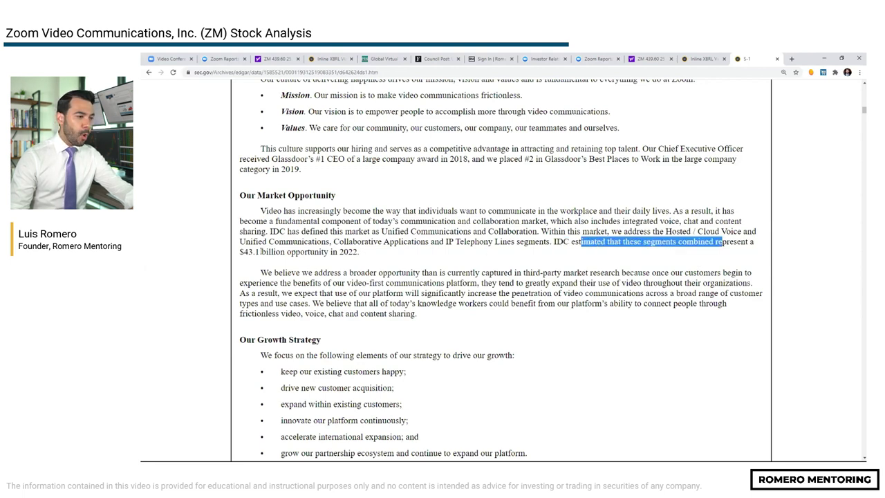
left_click_drag(359, 251, 248, 252)
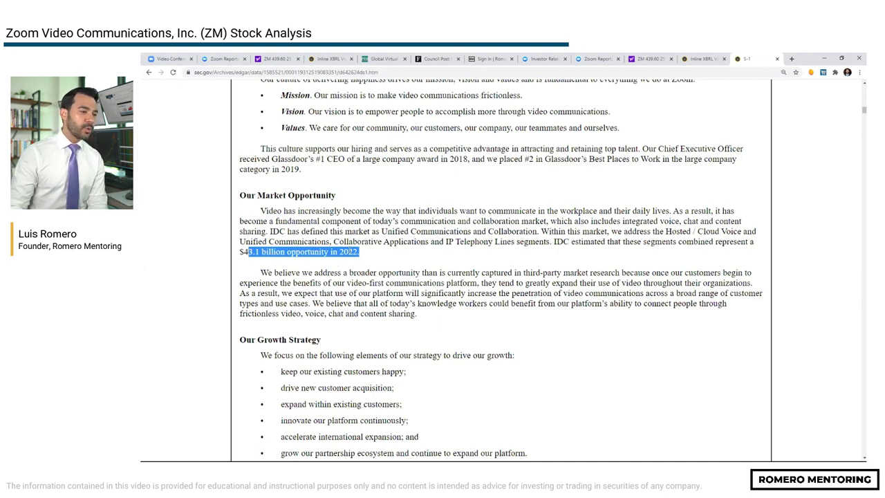
left_click(350, 251)
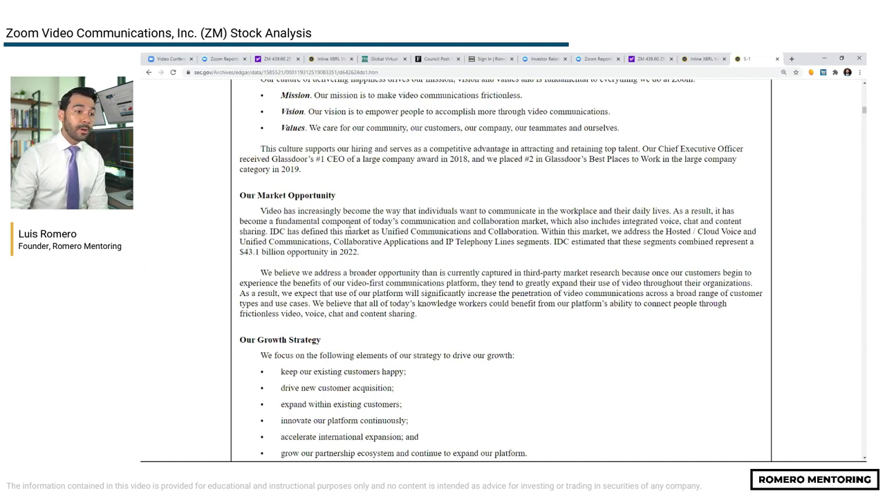
triple_click(349, 224)
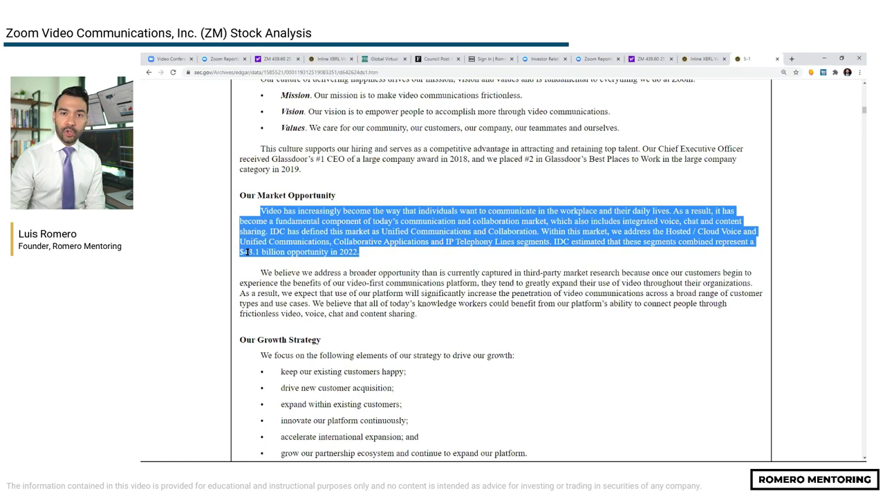
left_click(410, 259)
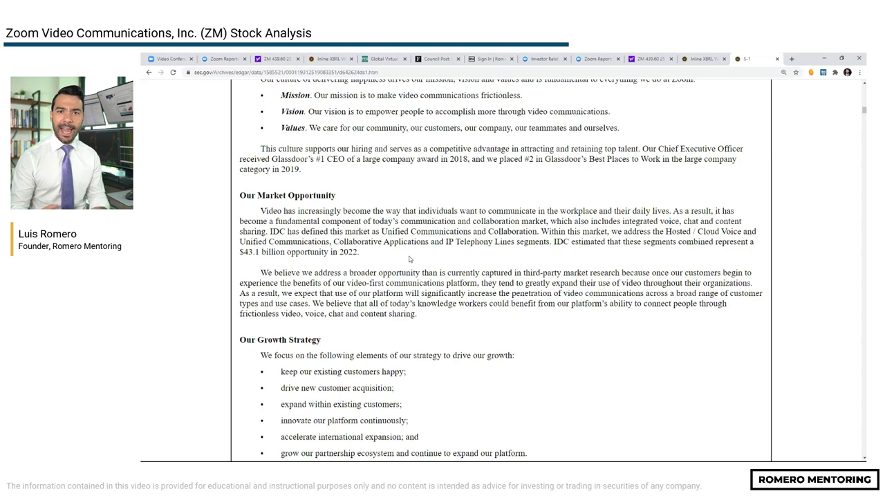
- Skim the S-1's Summary Risk Factors, Corporate Information, emerging growth company implications and The Offering through page 9
scroll(410, 259, "down", 5)
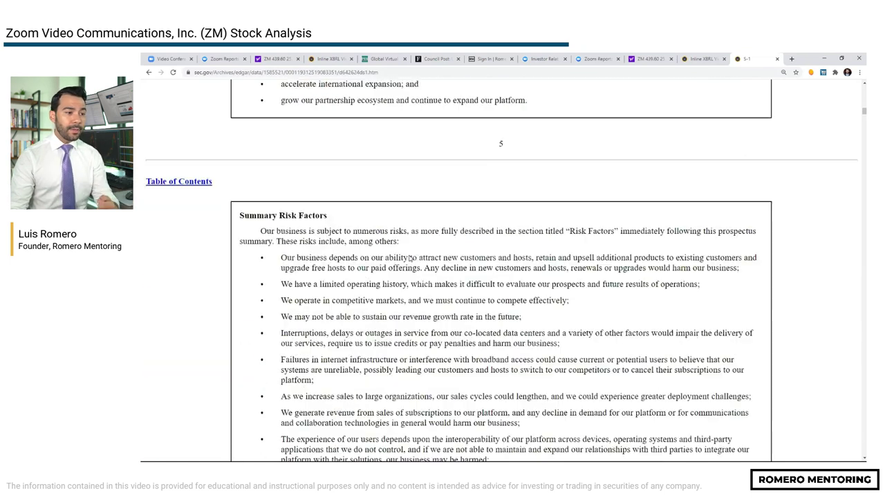
scroll(409, 259, "down", 5)
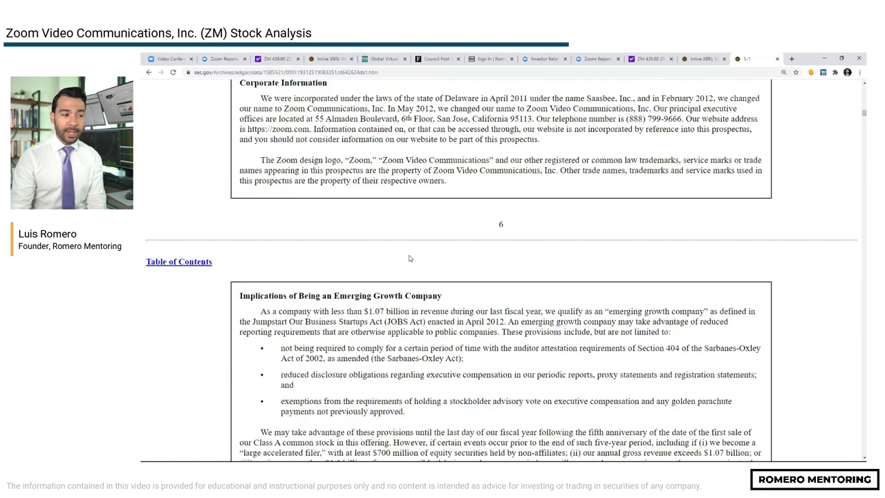
scroll(409, 259, "down", 2)
scroll(409, 259, "down", 7)
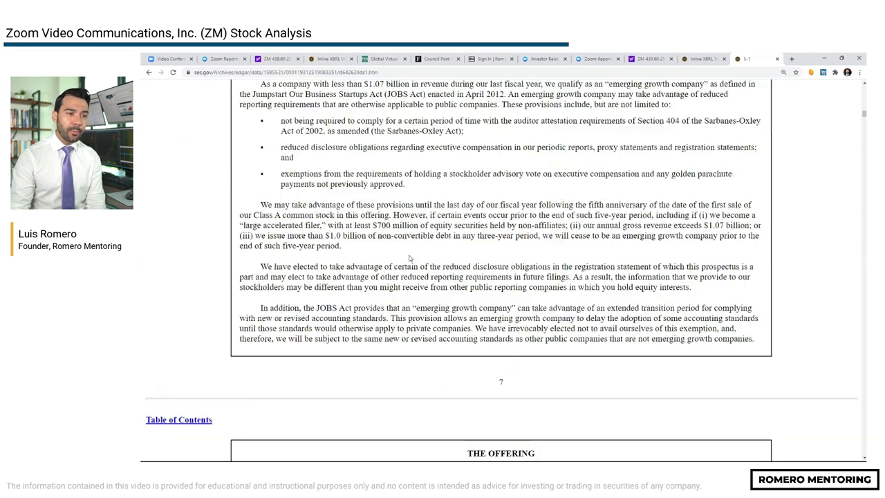
scroll(410, 259, "down", 4)
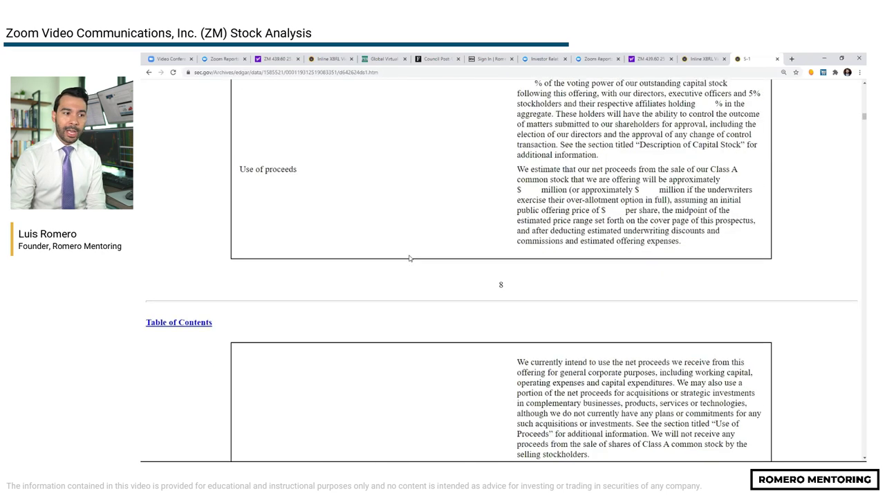
scroll(409, 258, "down", 6)
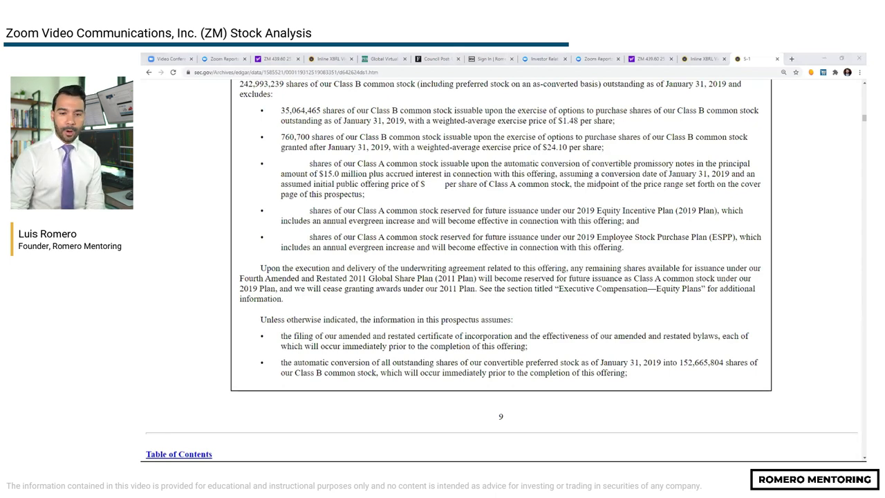
- Switch to the Excel workbook, mark source 5 and Step 5 on the Google news run, and open the source 5 PR Newswire link
key("alt+Tab")
key("shift+space")
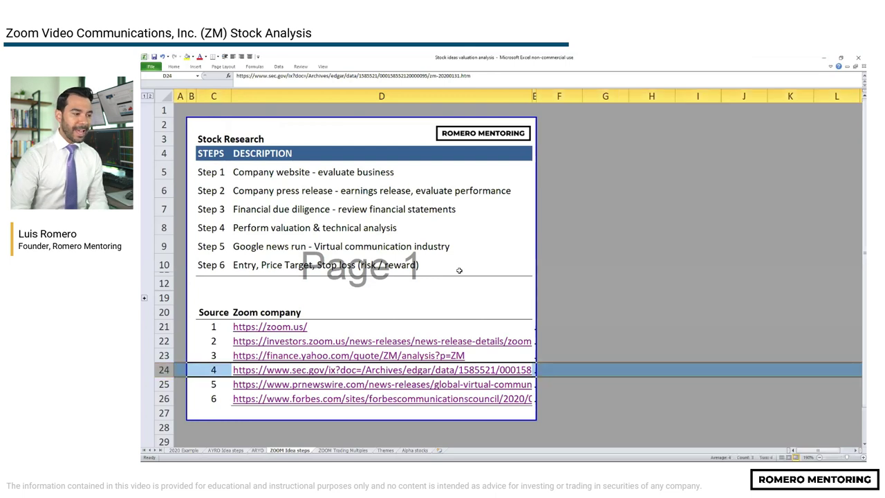
key("Down")
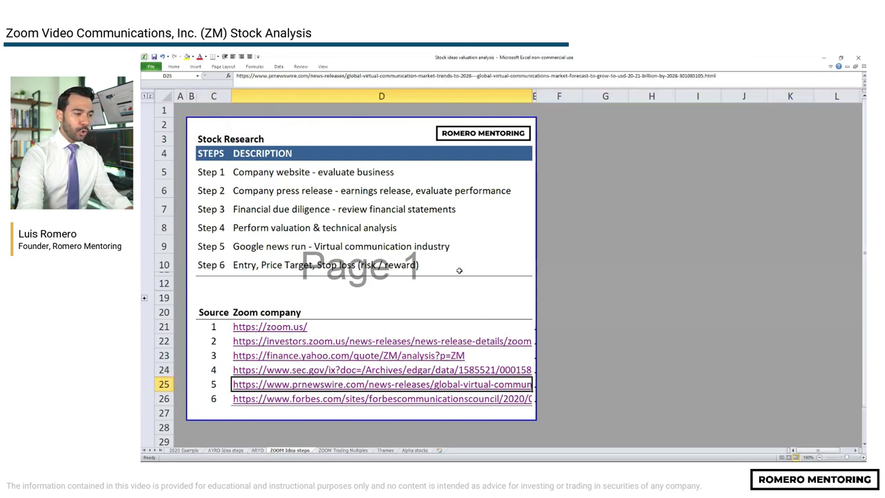
key("shift+space")
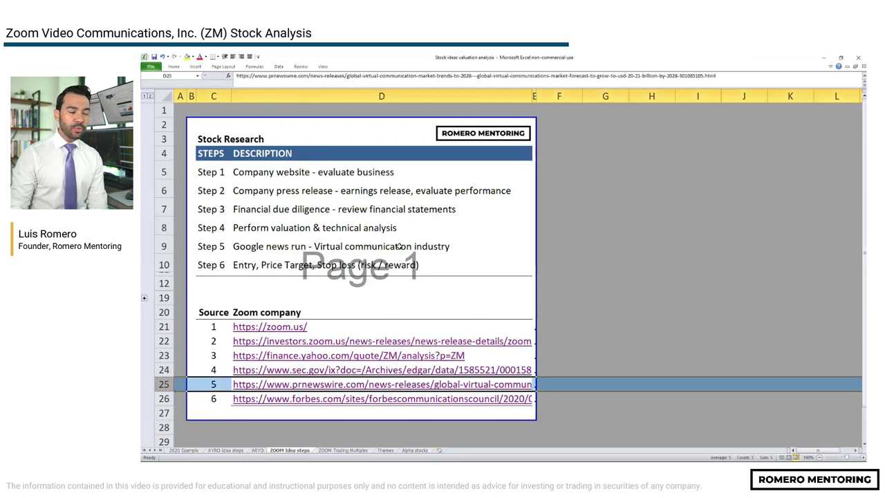
left_click(165, 246)
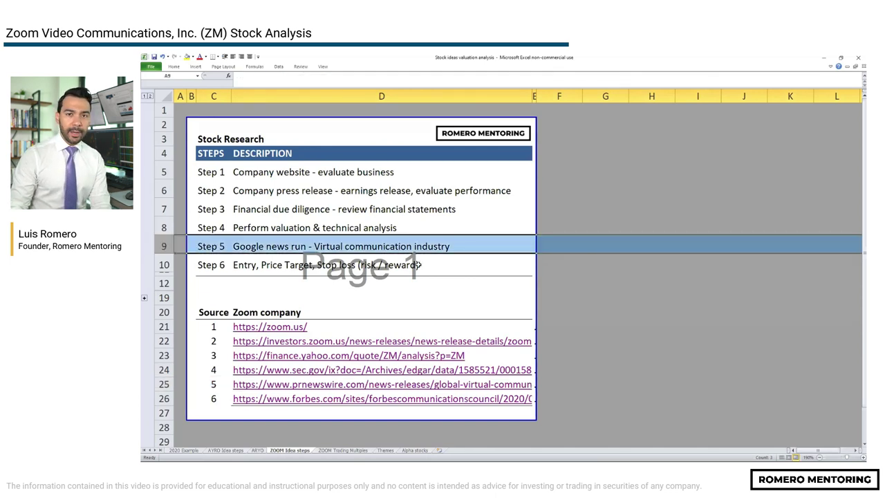
left_click(365, 253)
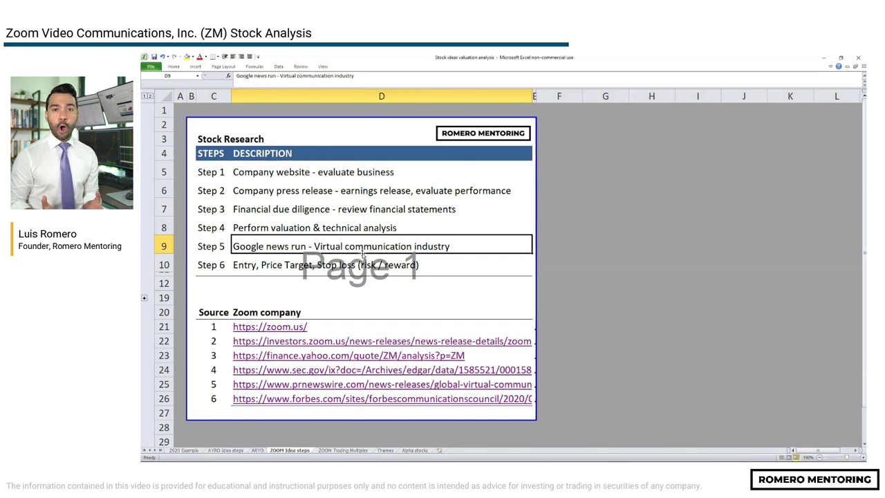
left_click(339, 386)
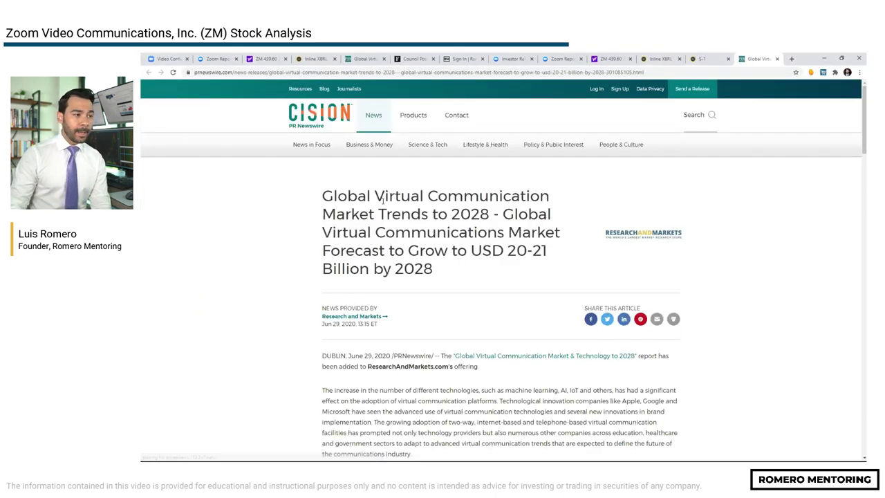
- Highlight the article's headline on Global Virtual Communication Market Trends to 2028, including its "20-21 Billion by 2028" forecast
triple_click(380, 208)
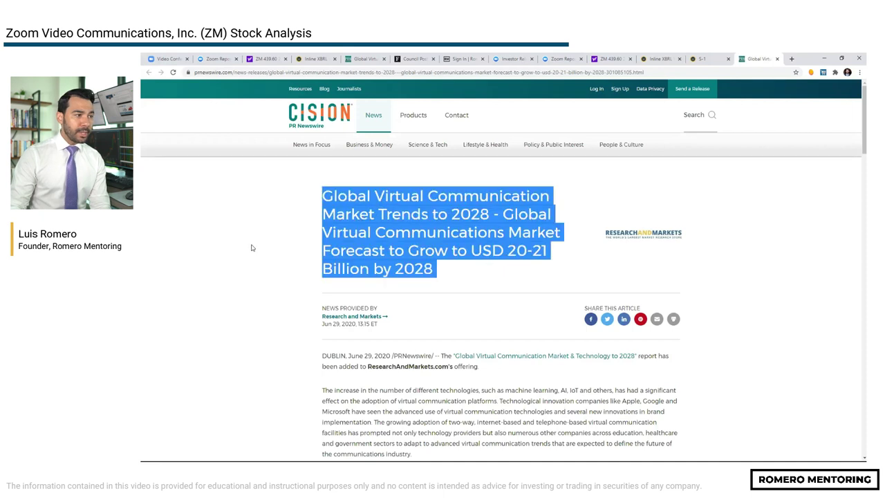
scroll(268, 249, "down", 1)
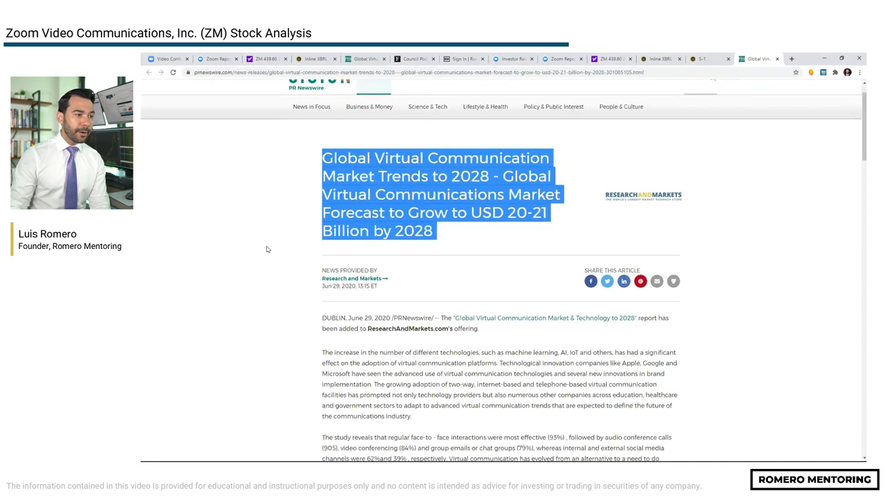
double_click(382, 158)
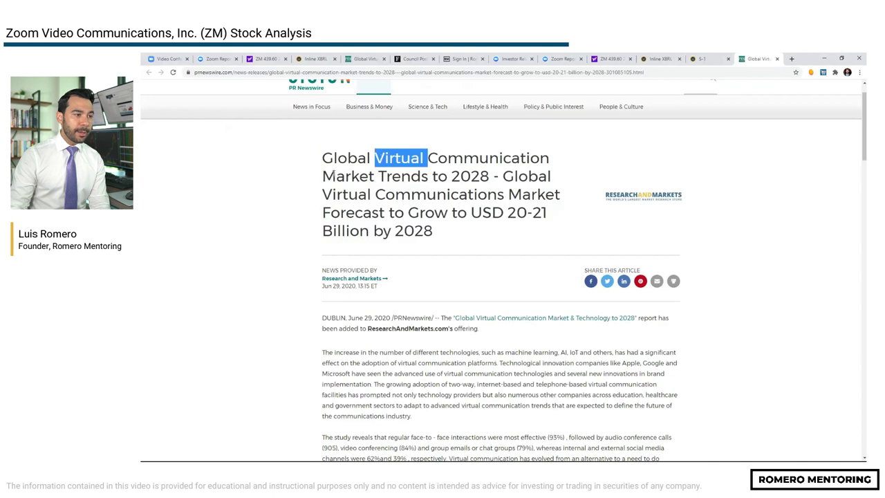
triple_click(383, 182)
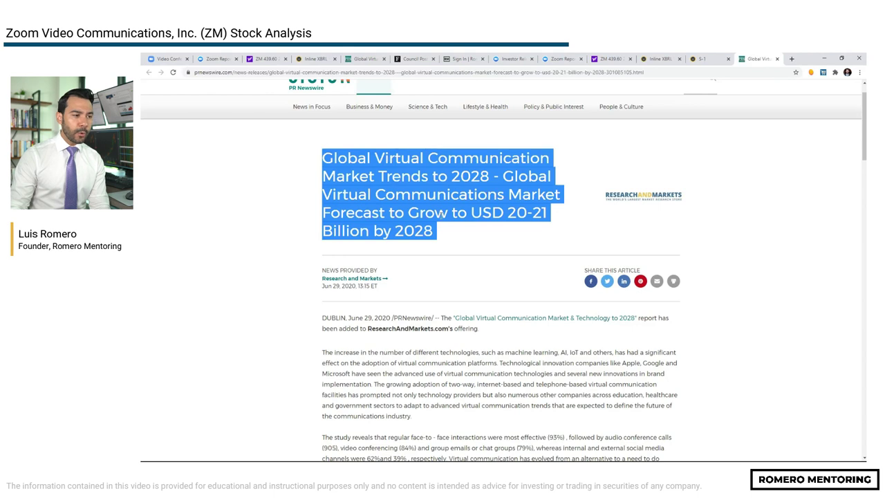
left_click(488, 228)
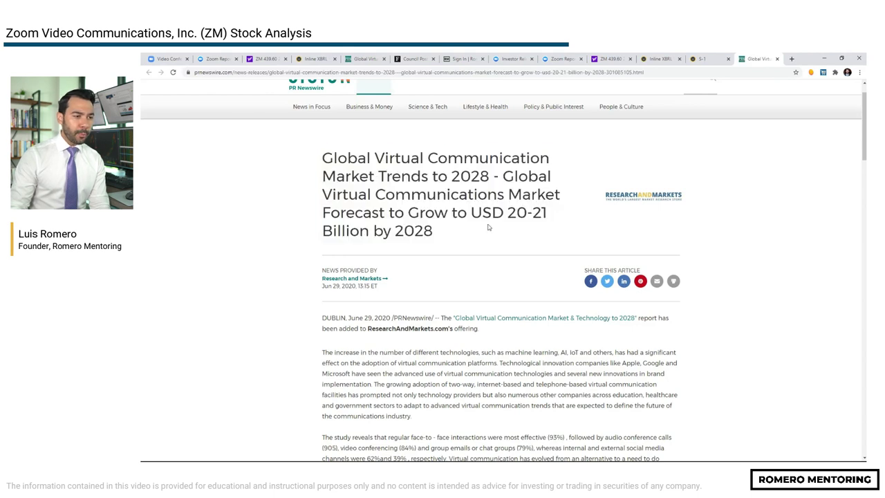
left_click_drag(505, 212, 549, 230)
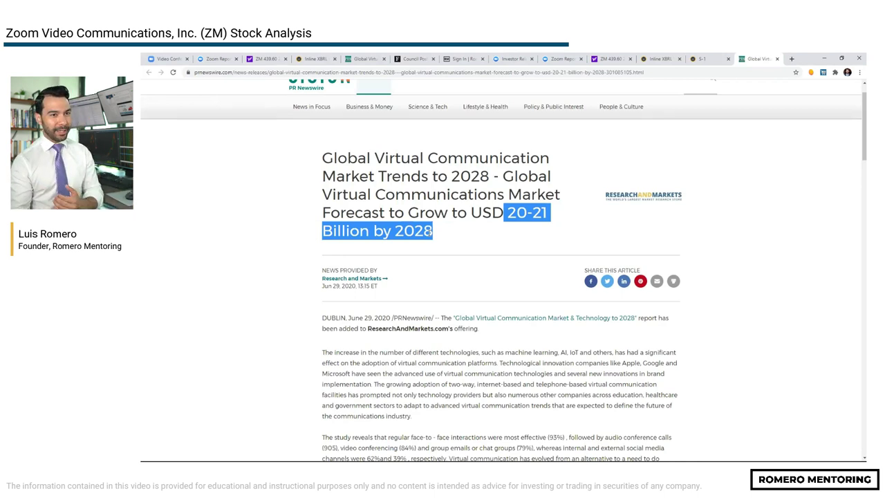
- Return to the S-1's Our Market Opportunity section and highlight the sentence with IDC's estimate for the combined segments
left_click(705, 58)
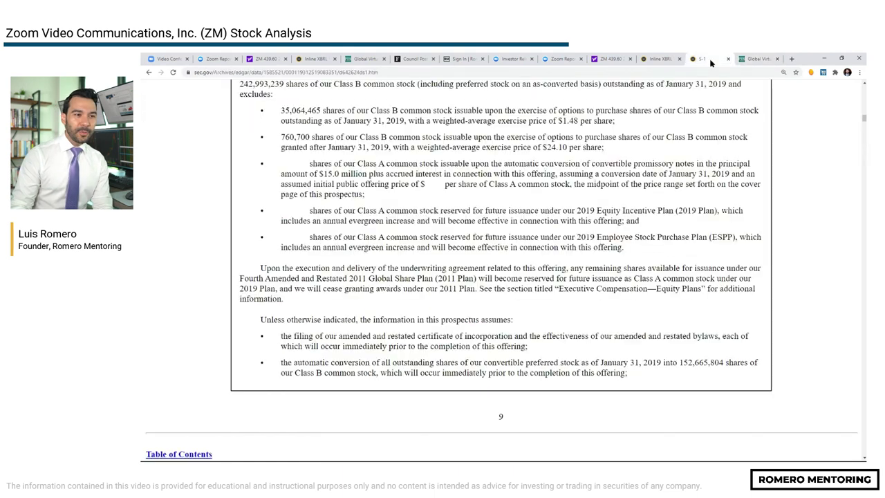
scroll(468, 343, "up", 15)
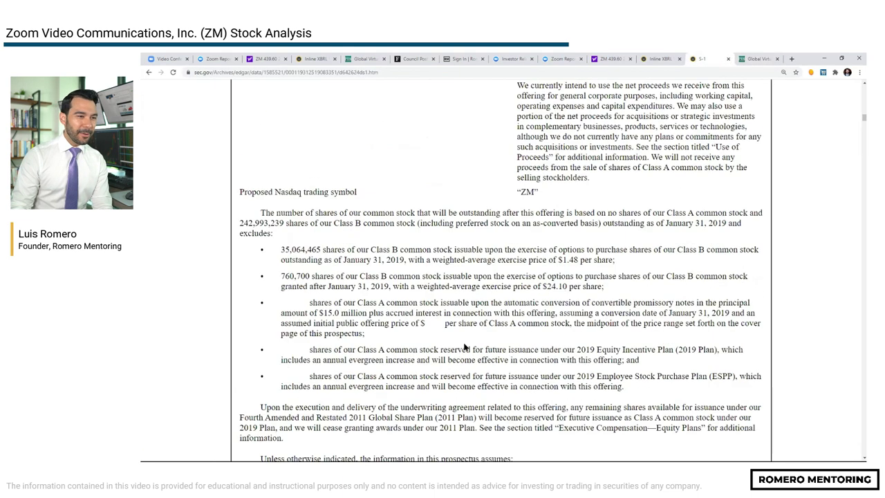
scroll(465, 346, "up", 10)
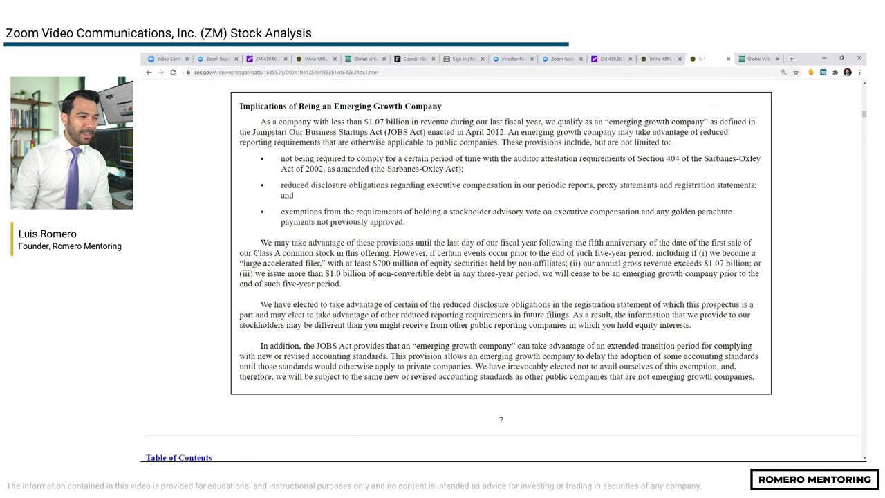
scroll(373, 276, "up", 10)
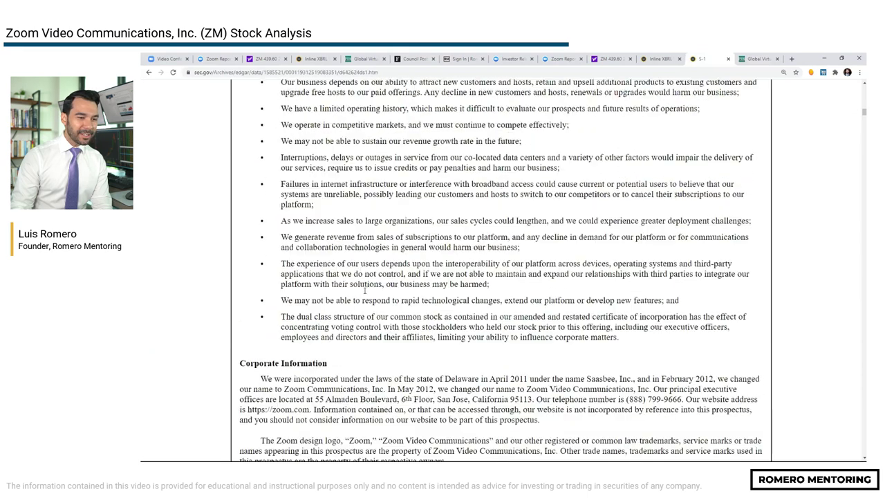
scroll(365, 290, "up", 5)
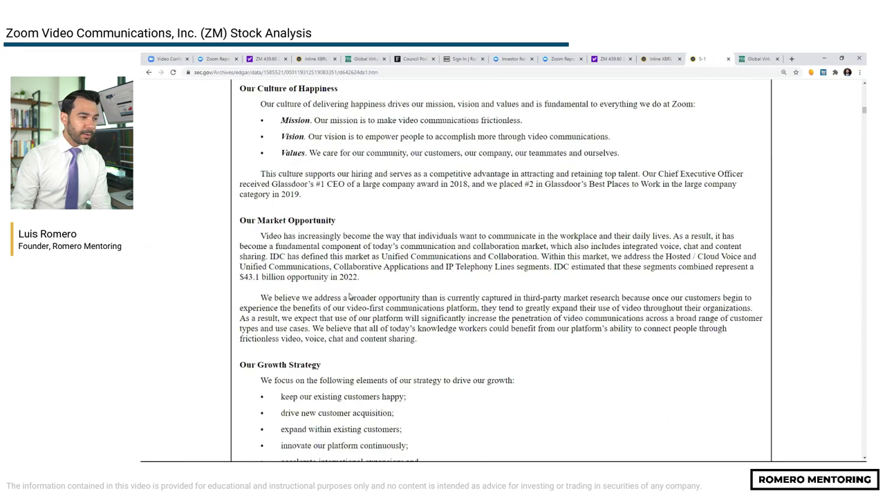
left_click_drag(245, 267, 557, 266)
left_click(561, 277)
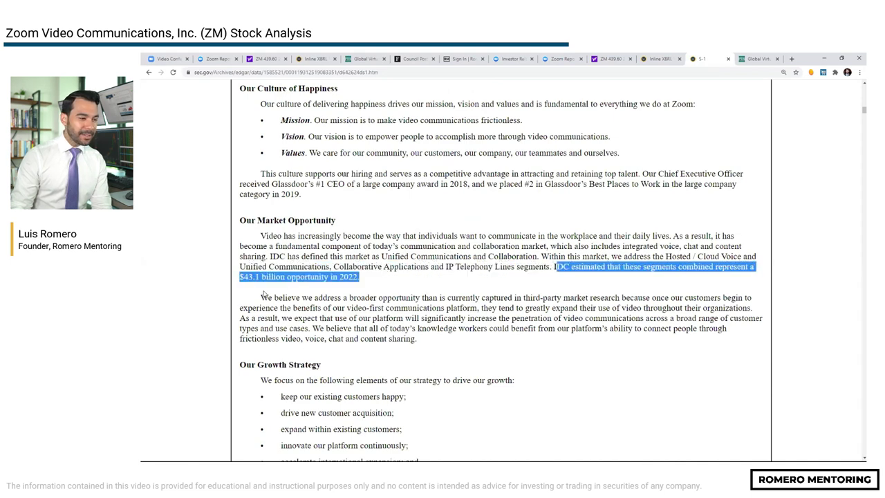
- Highlight the word "market" and the full first paragraph of Our Market Opportunity, and clear the selection
double_click(360, 256)
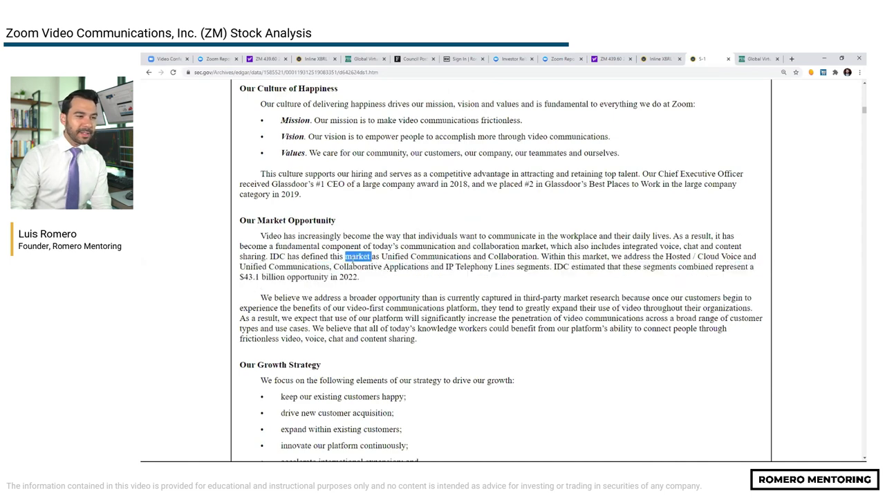
left_click(360, 256)
left_click(370, 255)
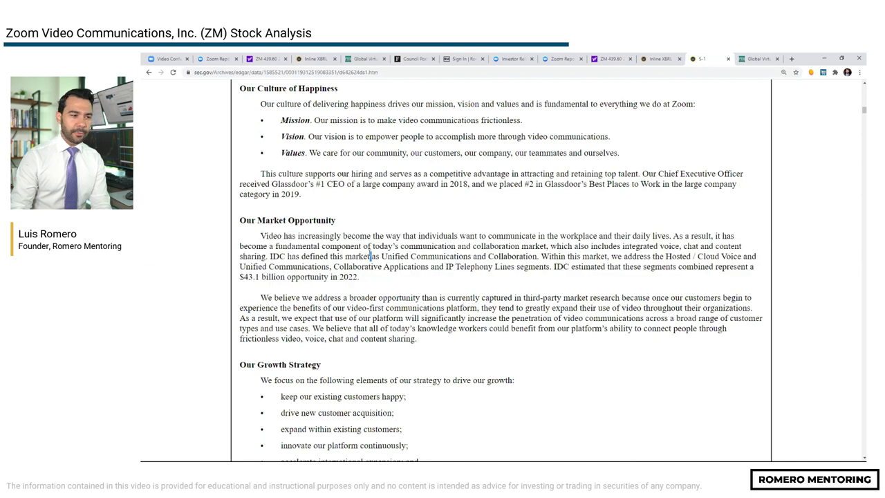
triple_click(370, 255)
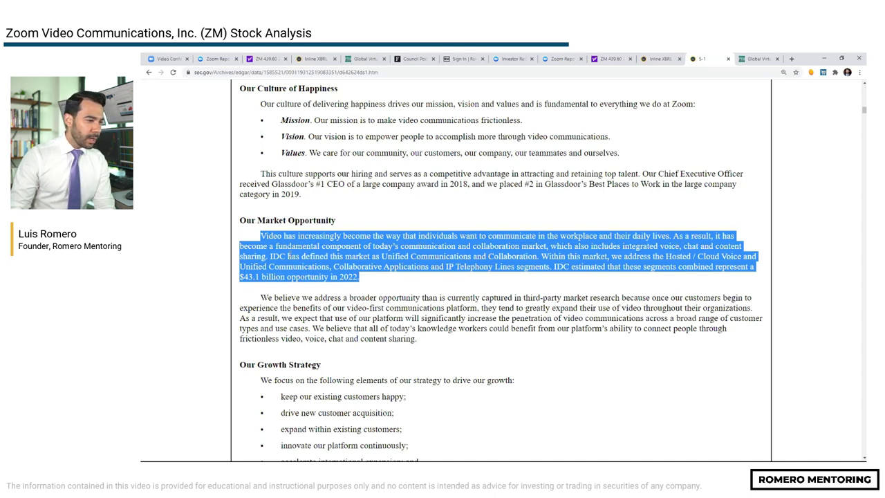
left_click(573, 253)
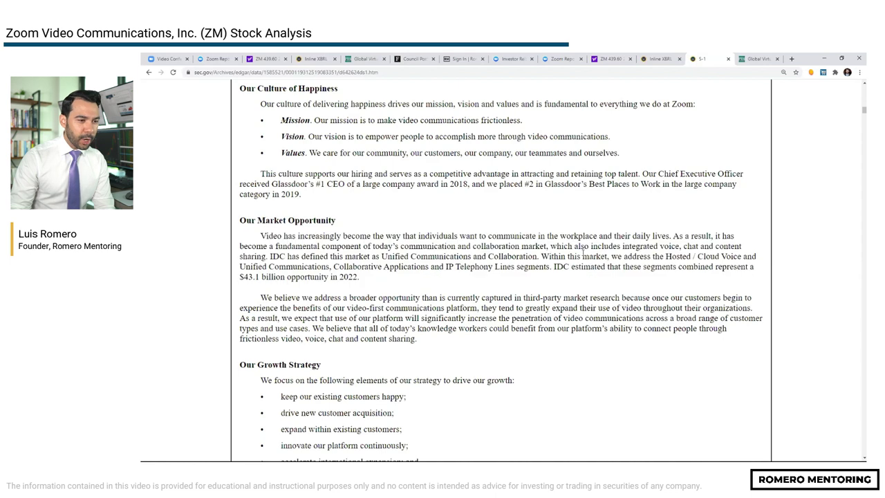
- Highlight "chat and" in the market description, and the $43.1 billion figure in the IDC estimate
left_click_drag(621, 247, 713, 247)
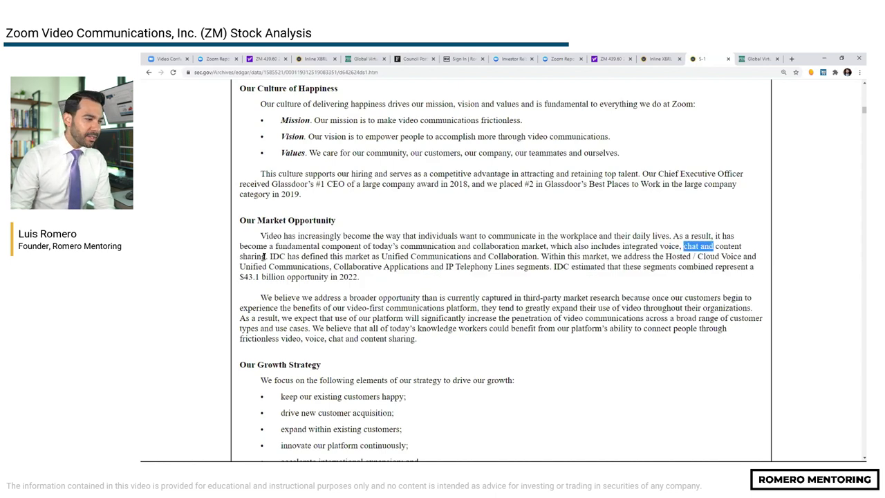
left_click(443, 258)
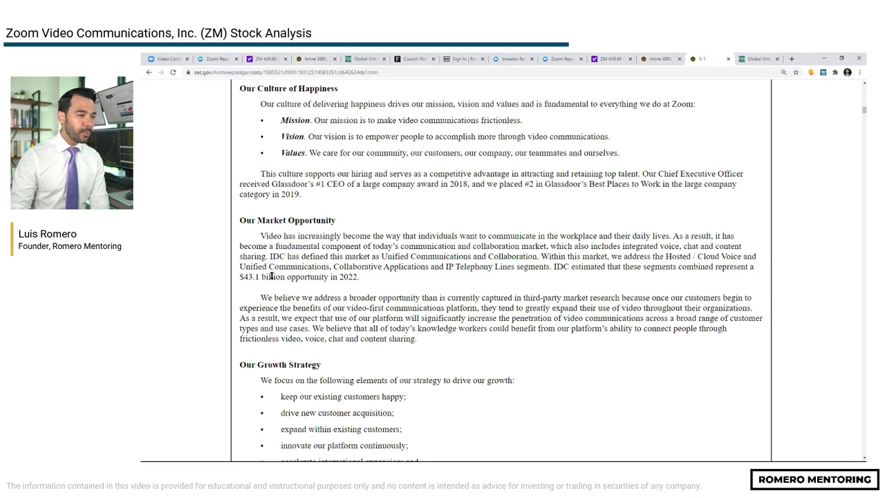
left_click_drag(240, 277, 271, 277)
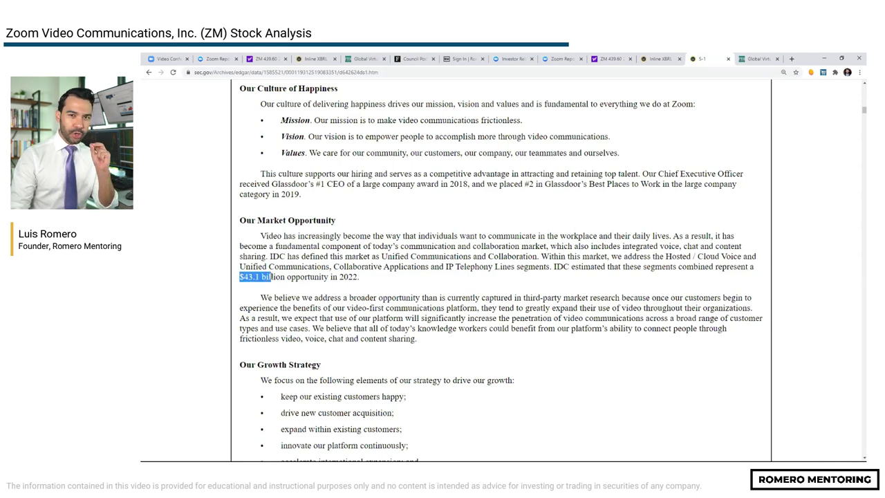
- Revisit the PR Newswire forecast, switch to the Excel workbook and enter the heading "Communication video industry size" in cell G25
left_click(759, 58)
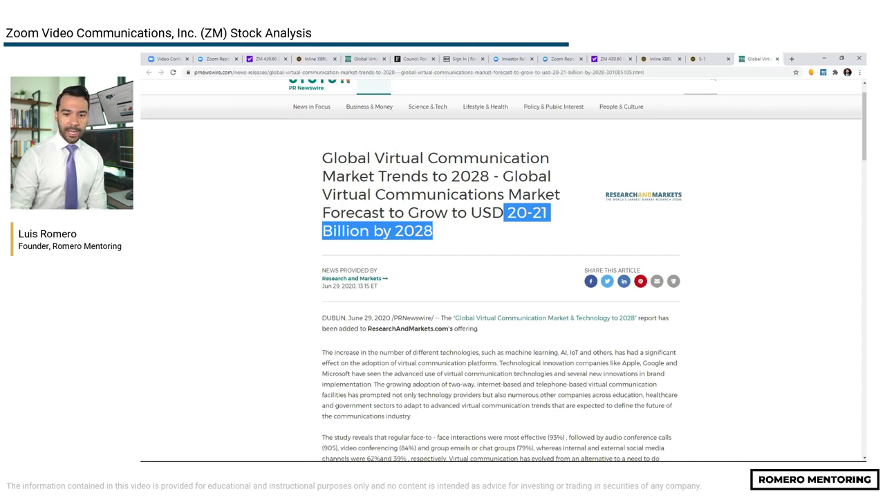
key("alt+Tab")
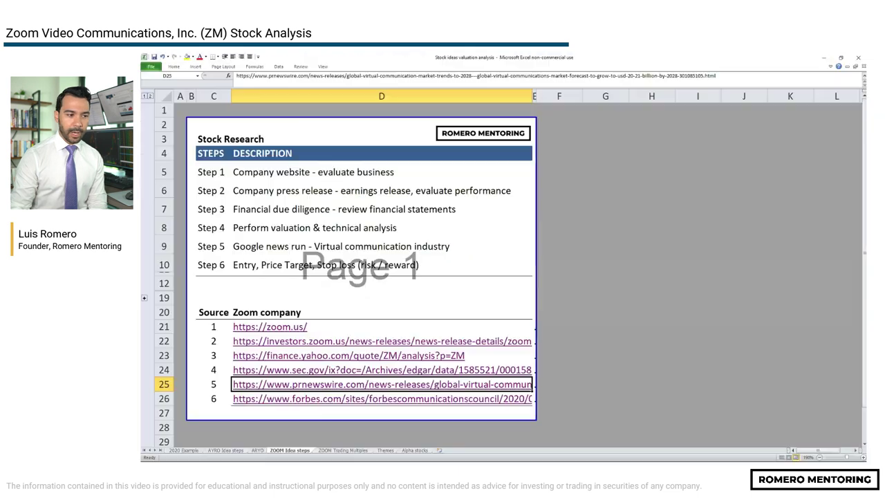
left_click(583, 384)
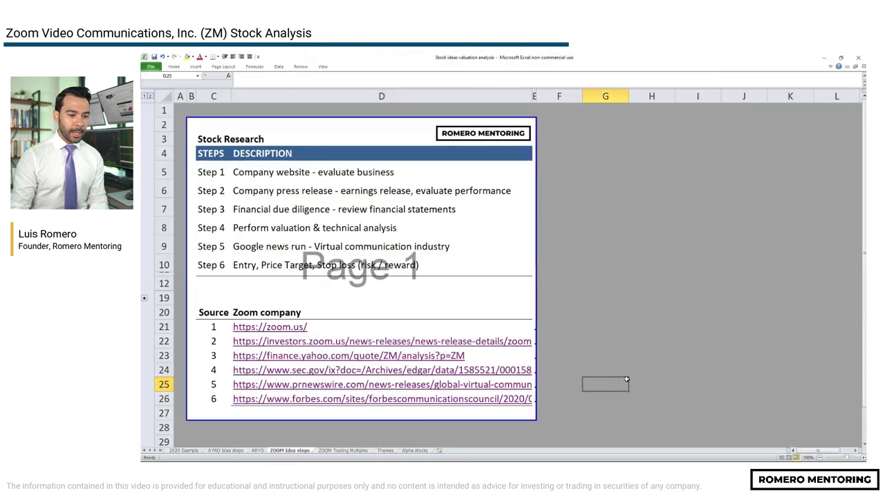
type("Co")
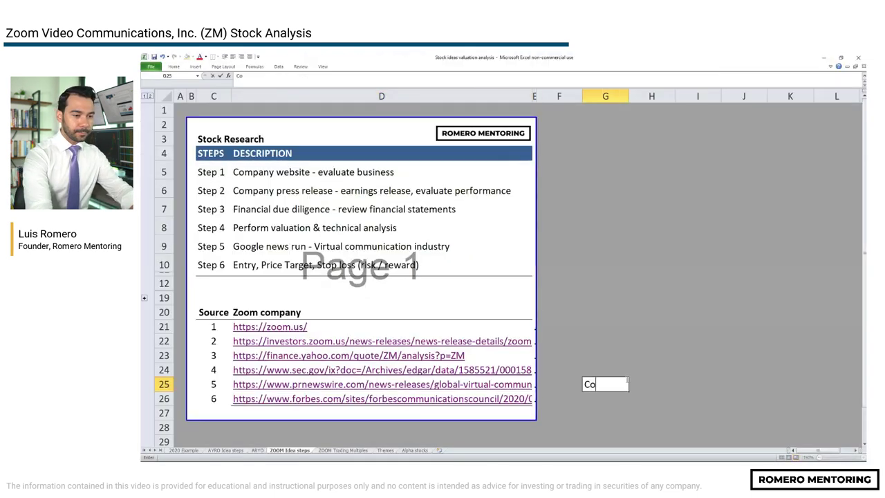
type("mmunication video")
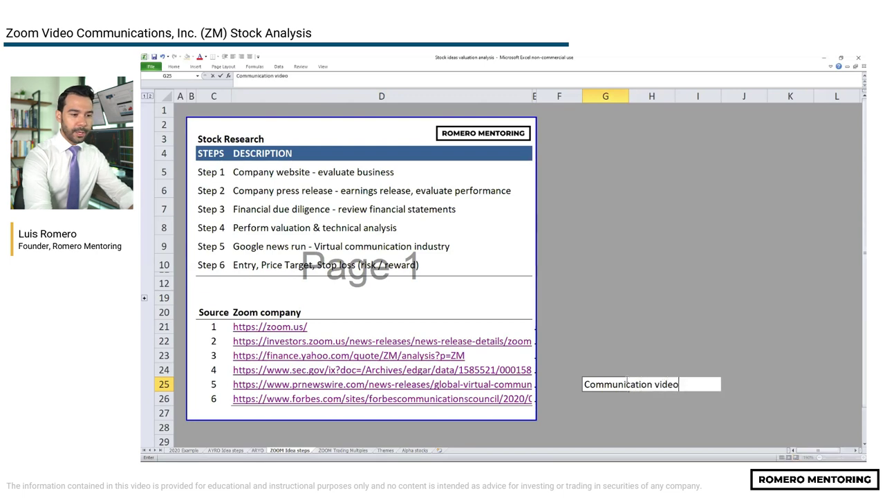
type(" industry size")
key("Tab")
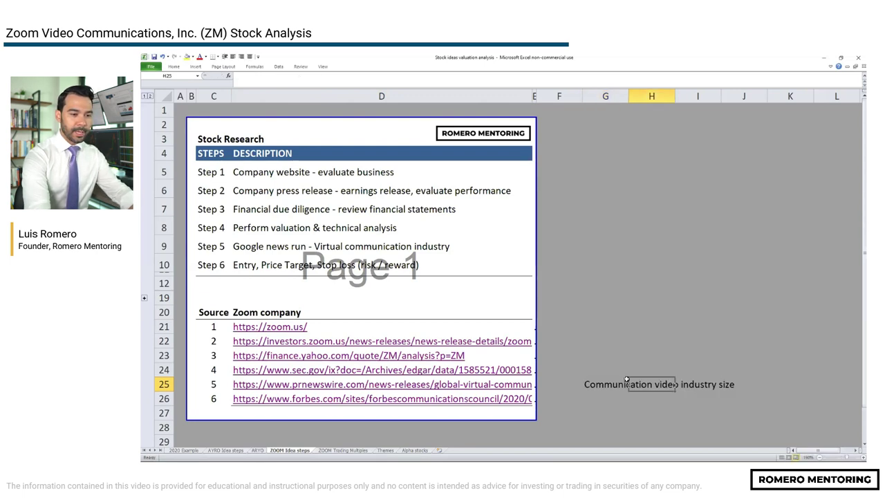
key("Return")
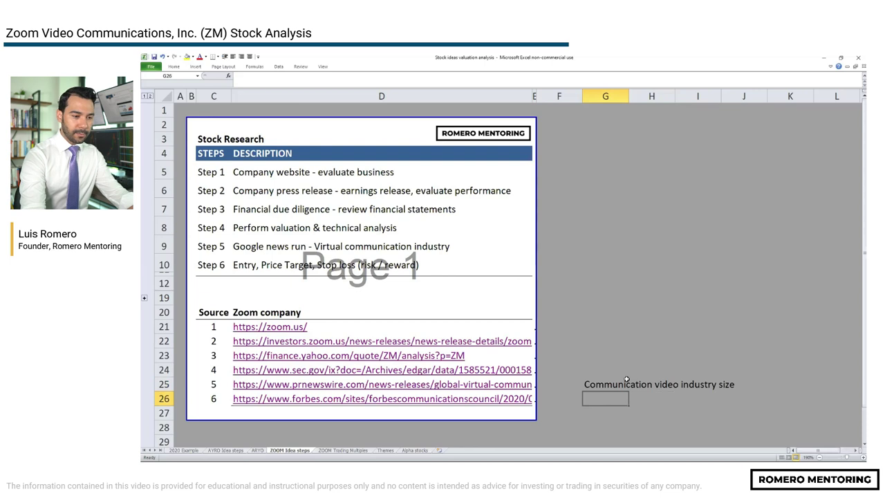
- Record the forecast "$20-21 Billion by 2028" in cell G26, below the industry size heading
type("20-21 B")
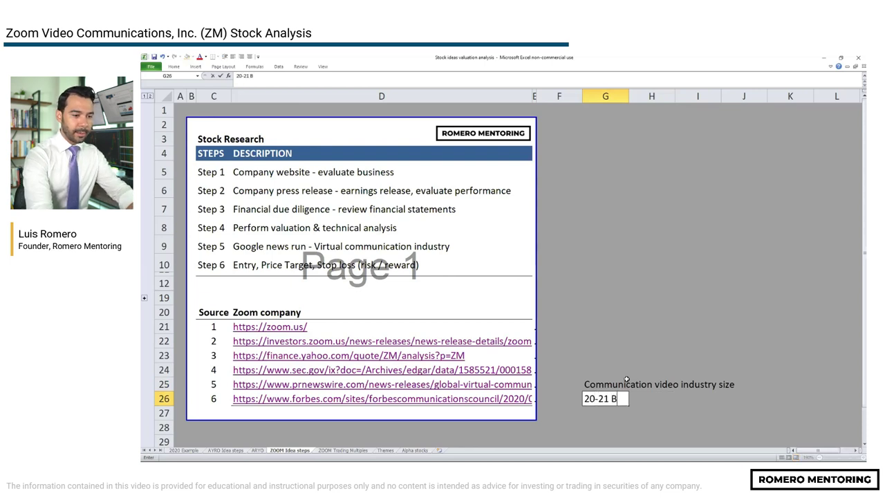
type("illion by 202")
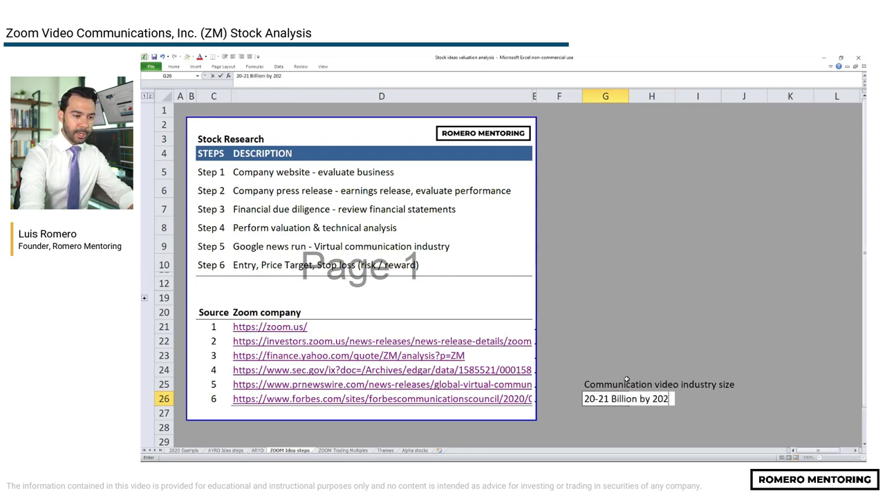
type("8")
key("F2")
key("Left")
key("Left")
key("Left")
key("Left")
key("Left")
key("Left")
key("Left")
key("Left")
key("Left")
key("Left")
key("Left")
key("Left")
key("Left")
key("Left")
key("Left")
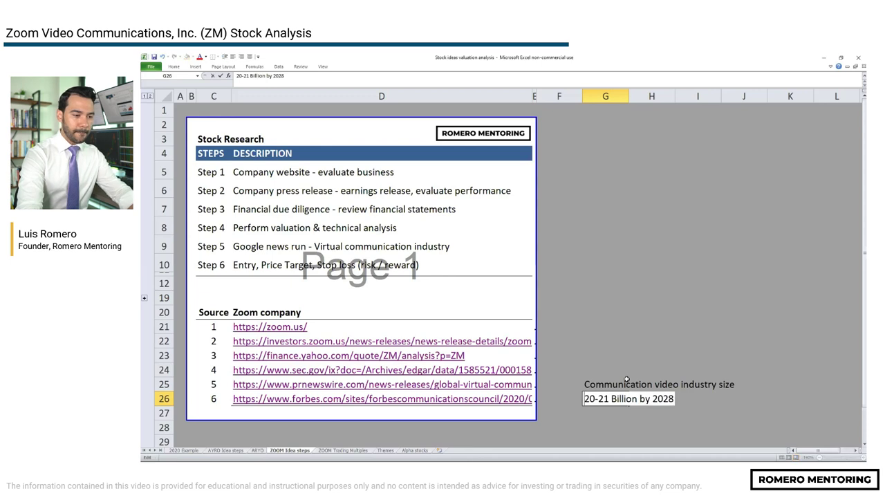
type("$")
key("ctrl+Return")
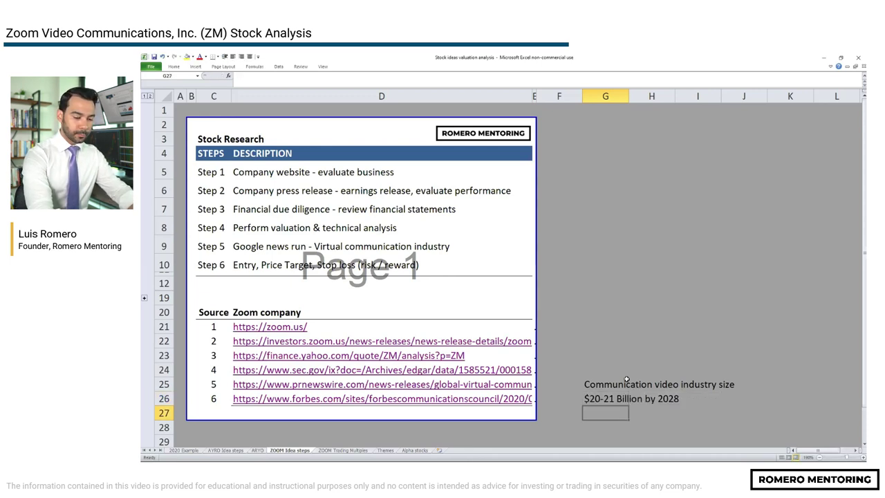
- Enter "$43.1 billion market size for video, chat, content sharing" in cell G27
type("43.")
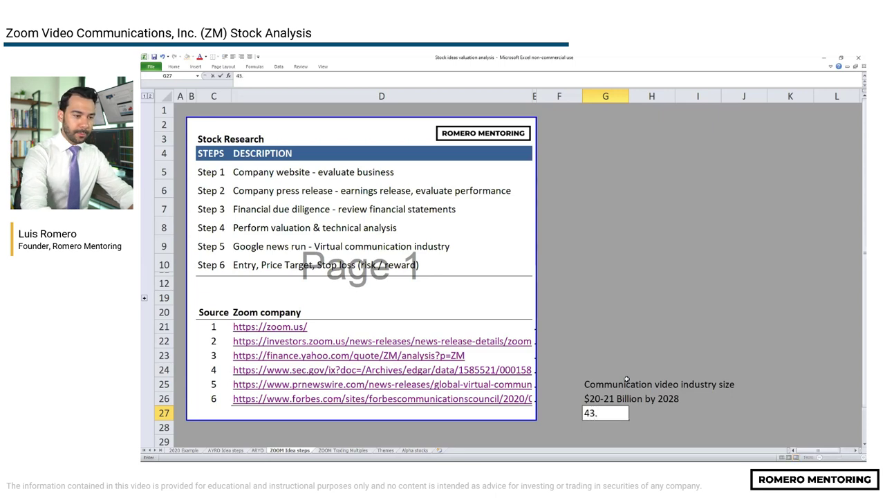
key("BackSpace")
key("BackSpace")
type("3.1")
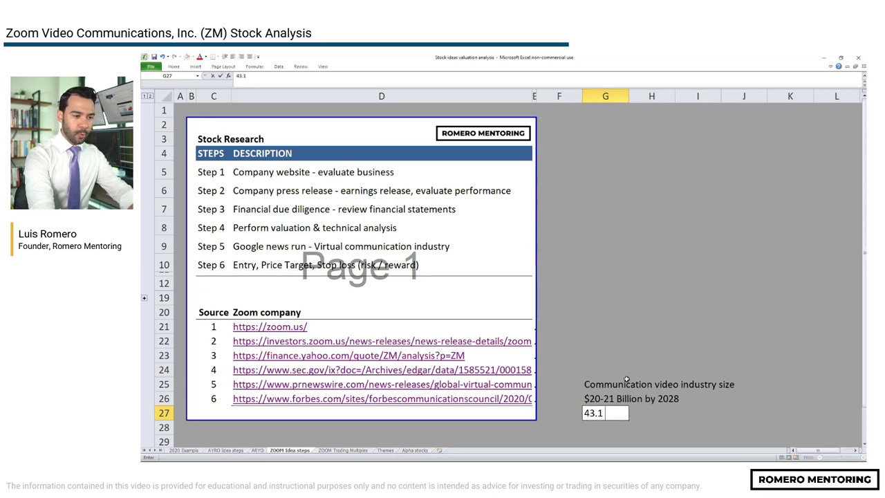
type(" billion")
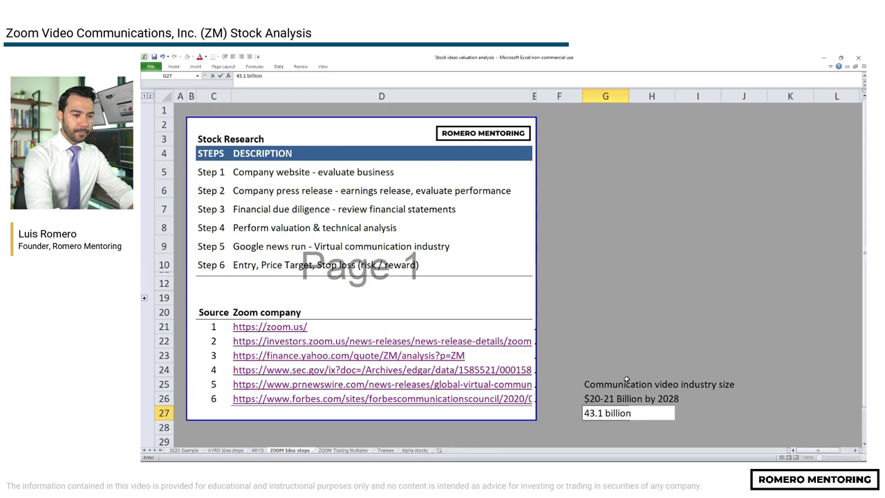
type(" market si")
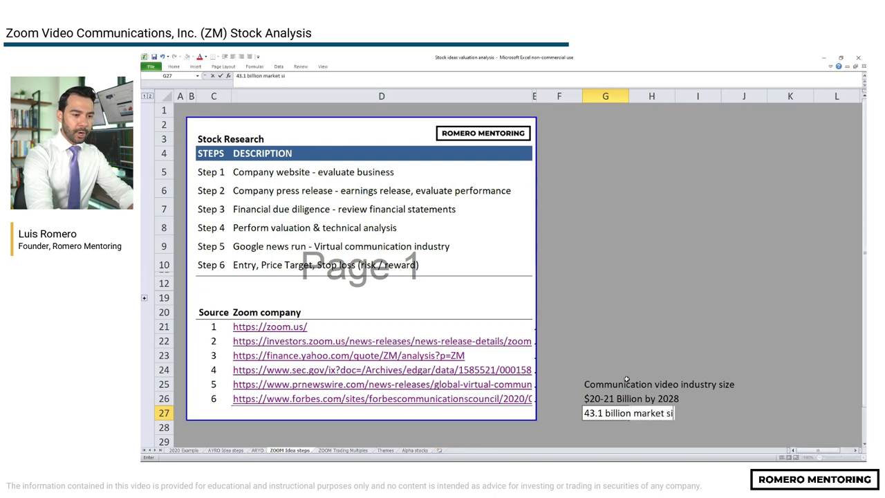
type("ze for video, chat, ")
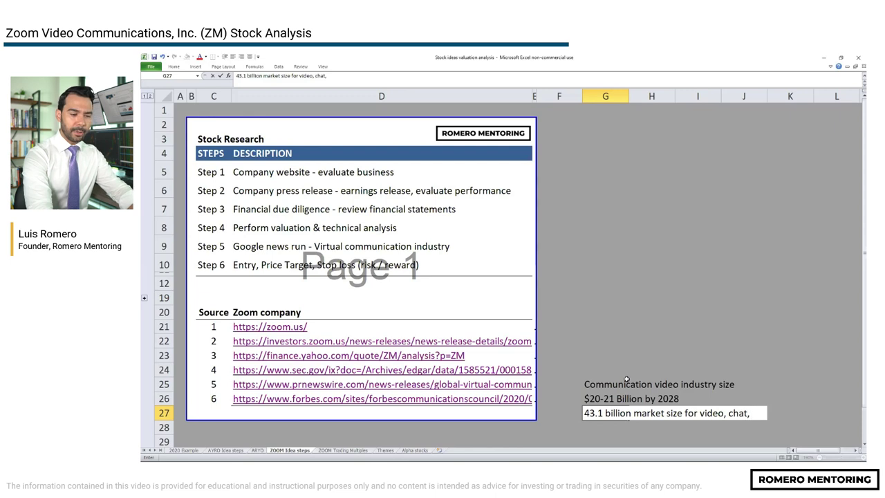
type("cont")
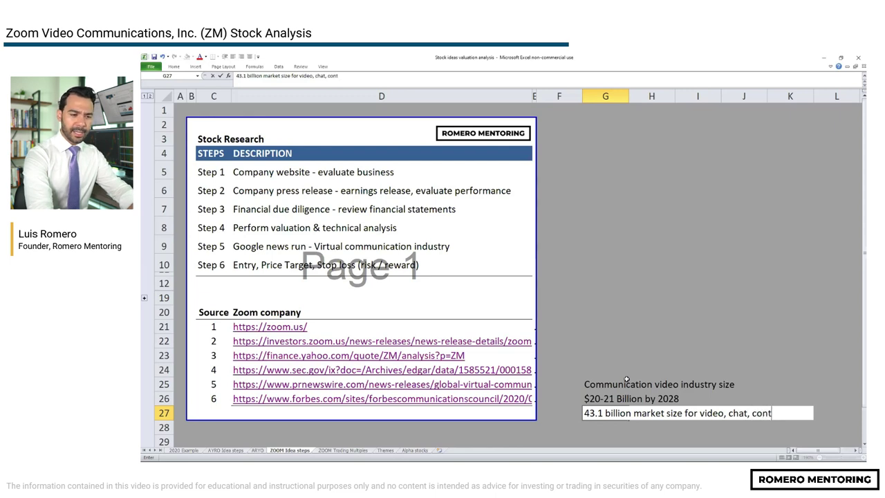
type("ent sharing")
key("ctrl+Return")
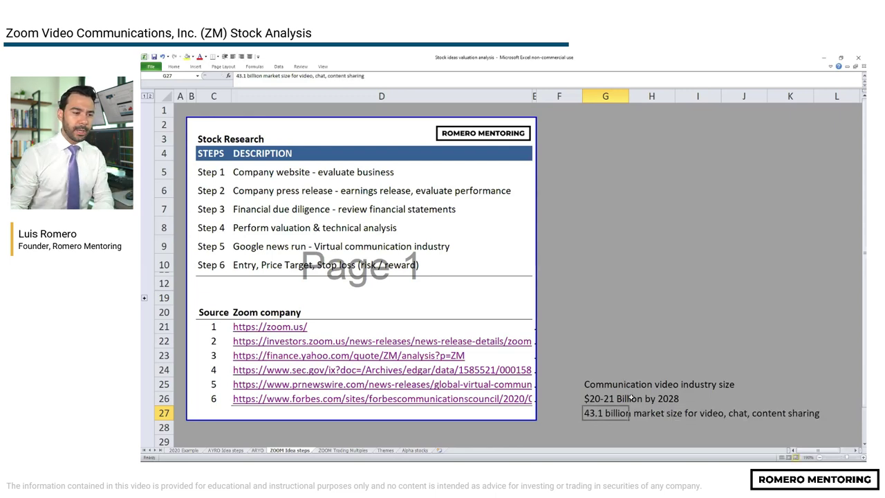
key("F2")
key("Home")
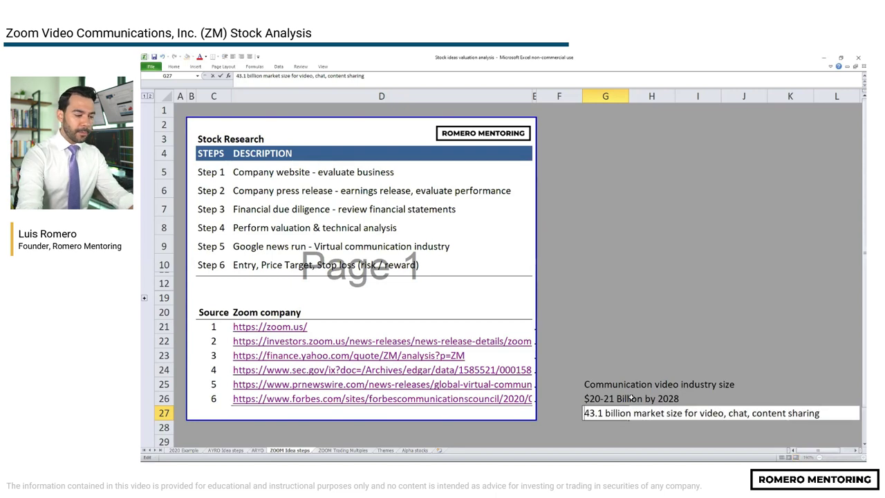
type("$")
key("ctrl+Return")
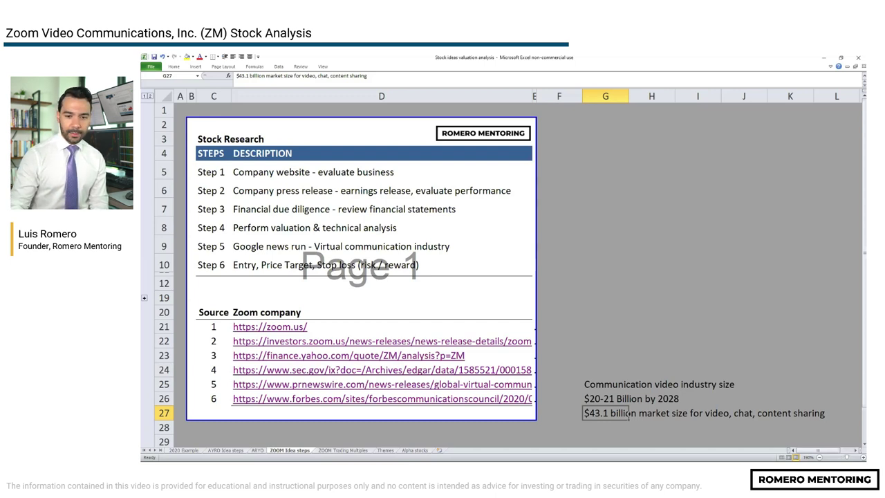
- Switch to the S-1 in the browser and recheck the IDC estimate in the Our Market Opportunity section
key("alt+Tab")
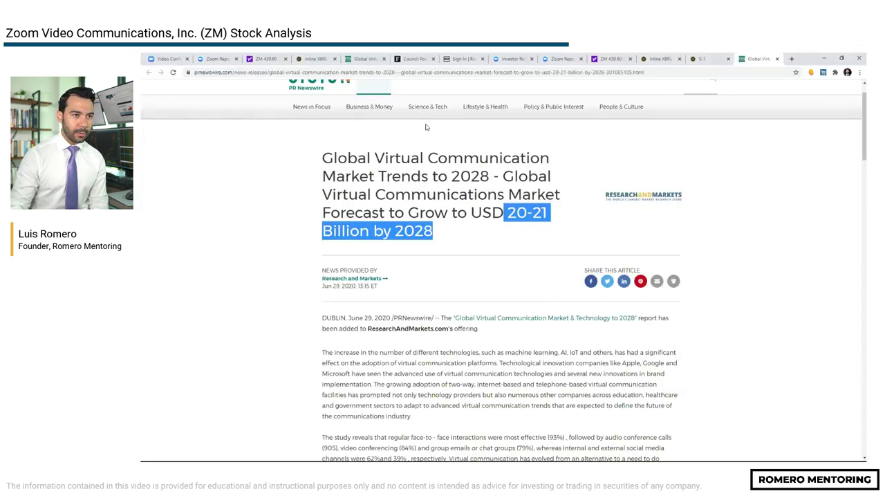
left_click(702, 58)
triple_click(250, 275)
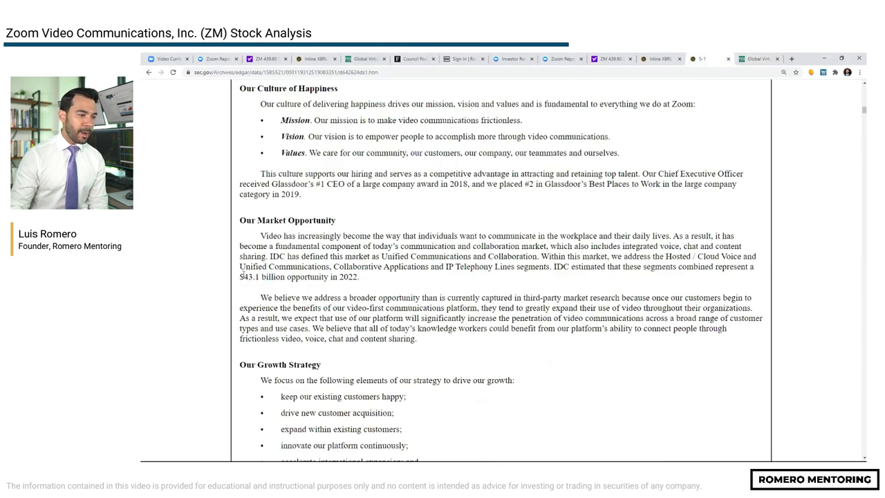
left_click(365, 279)
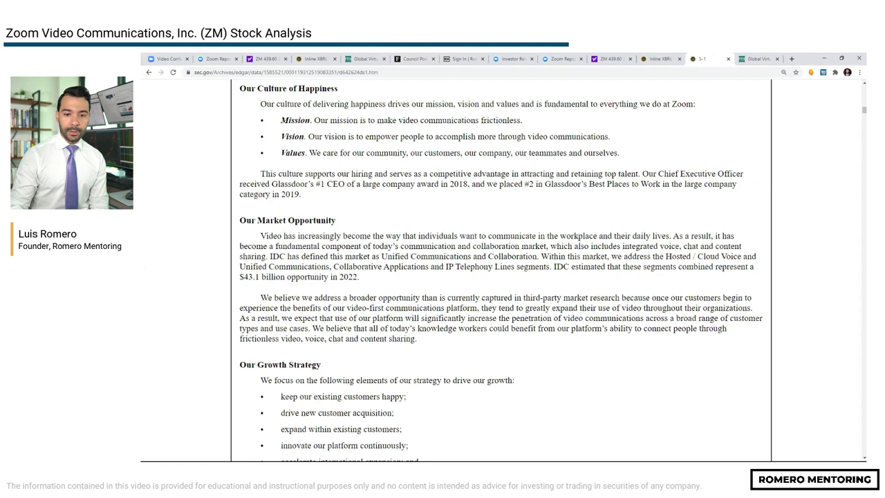
- Return to the Excel workbook and open the Forbes link listed as source 6 in cell D26
key("alt+Tab")
left_click(204, 383)
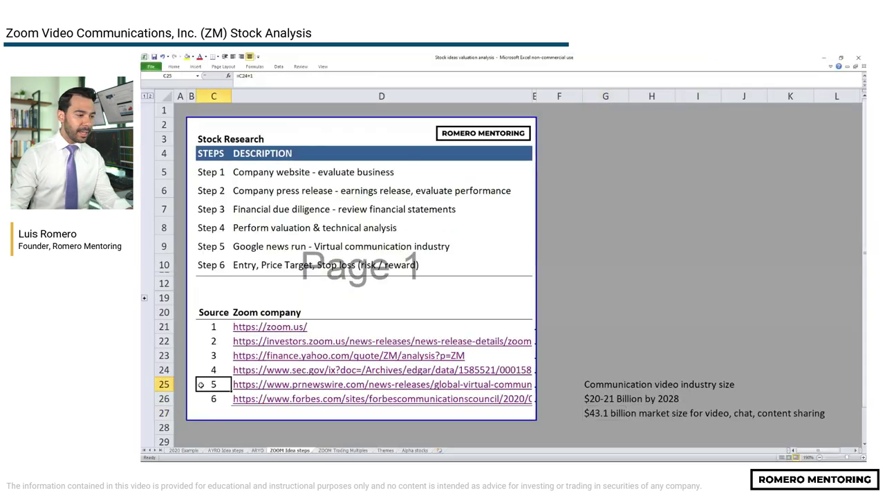
key("shift+space")
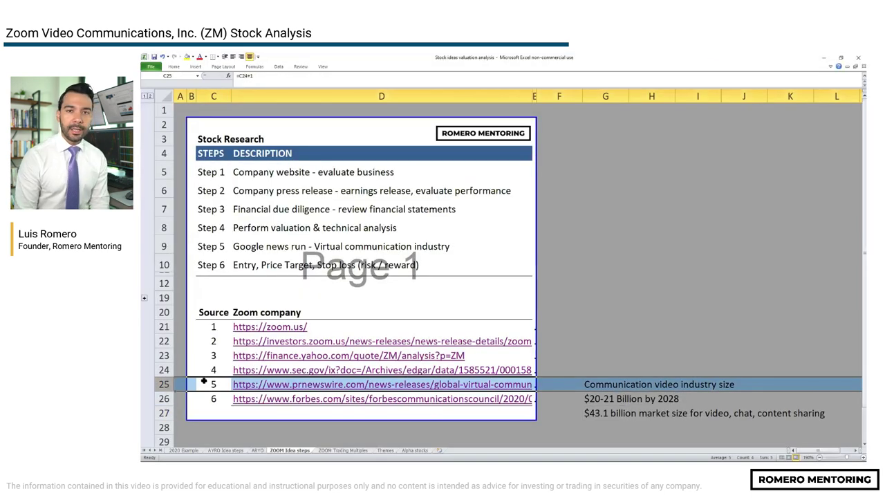
key("Down")
key("Right")
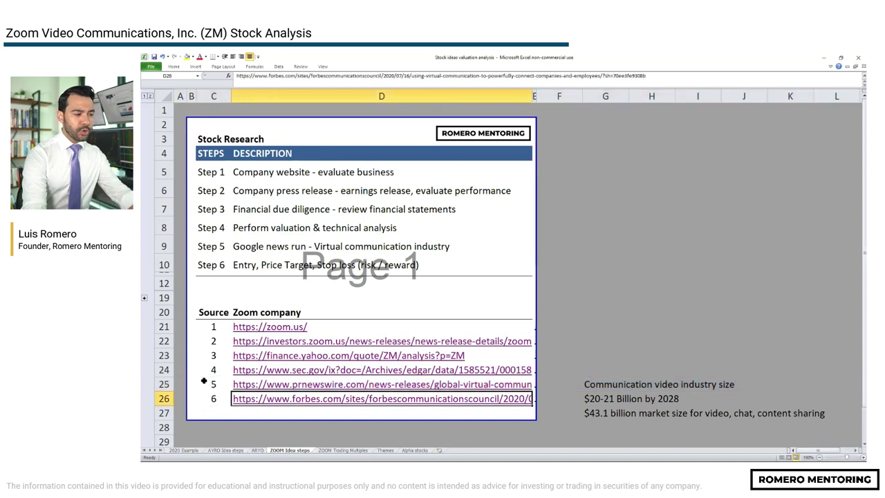
key("F2")
key("Escape")
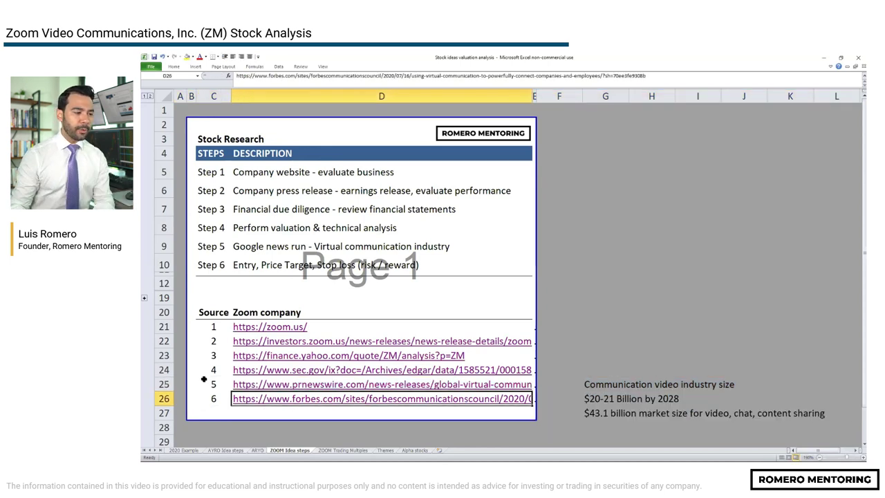
left_click(255, 401)
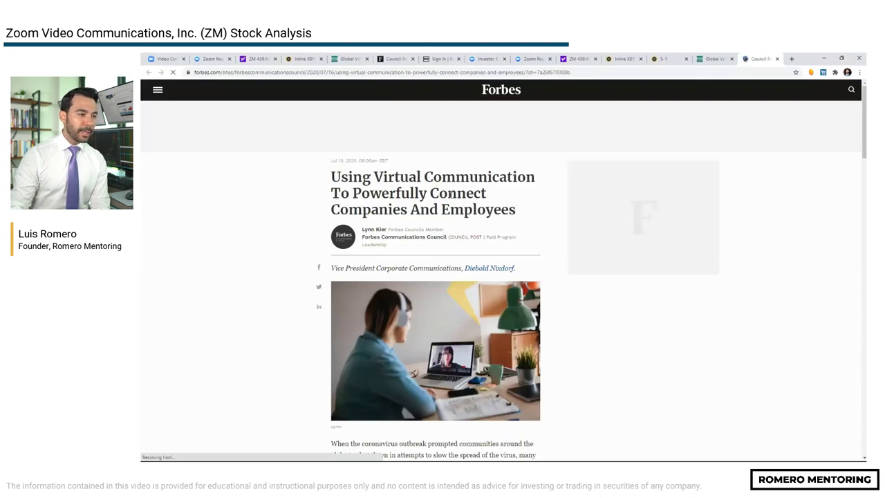
- Highlight the Forbes article's headline on using virtual communication, and the full paragraph beginning "As noted in my previous post"
double_click(445, 210)
triple_click(445, 209)
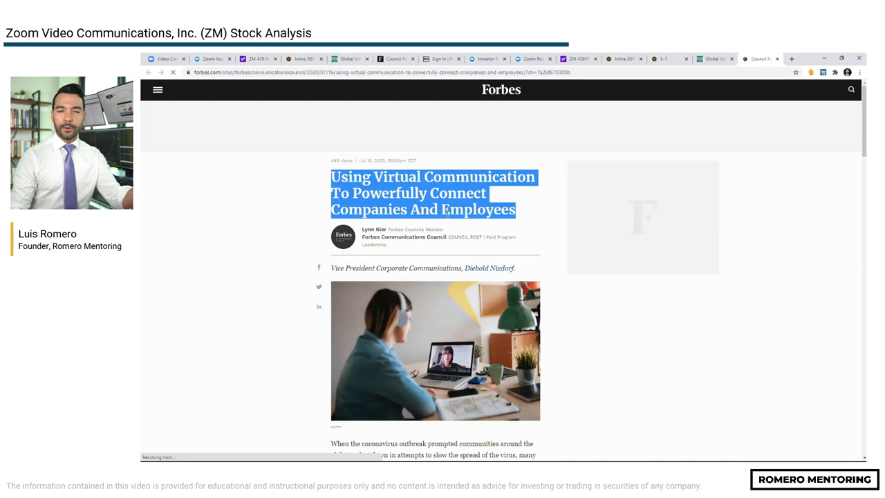
scroll(446, 215, "down", 10)
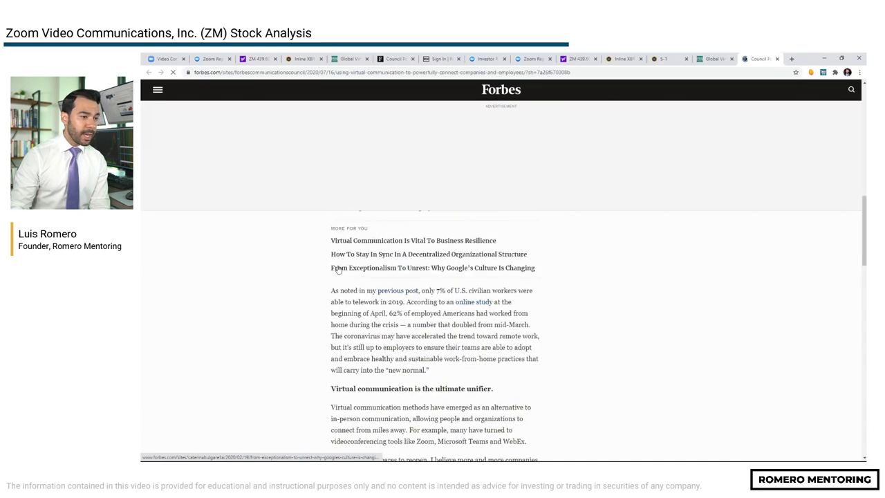
double_click(341, 298)
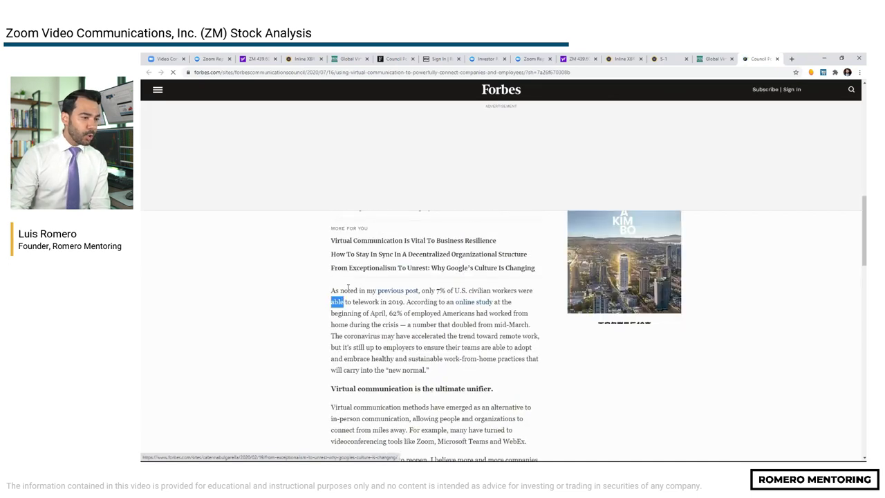
triple_click(343, 299)
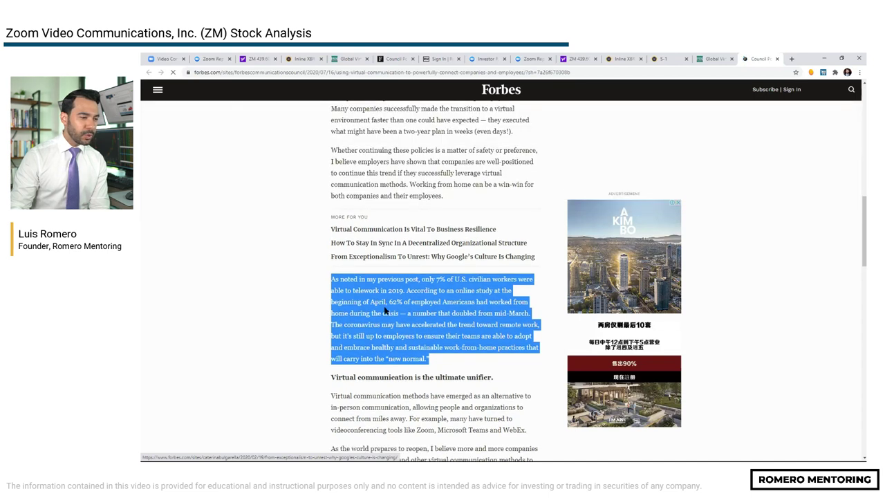
- Highlight the "62%" share of employed Americans who worked from home, and switch back to the Excel workbook
scroll(403, 293, "up", 1)
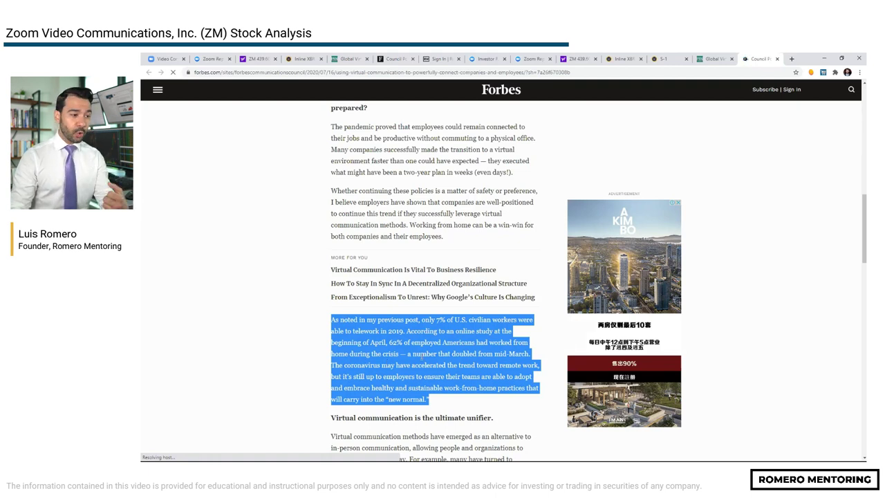
left_click(439, 353)
left_click_drag(384, 342, 403, 342)
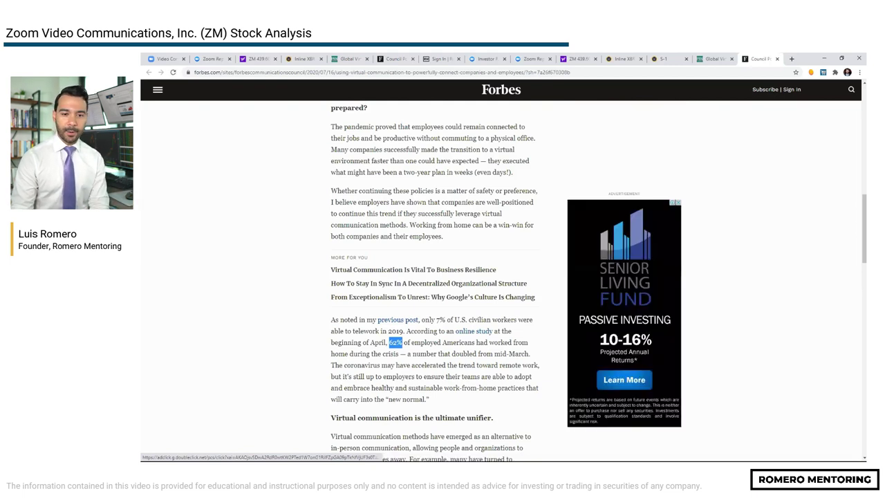
key("alt+Tab")
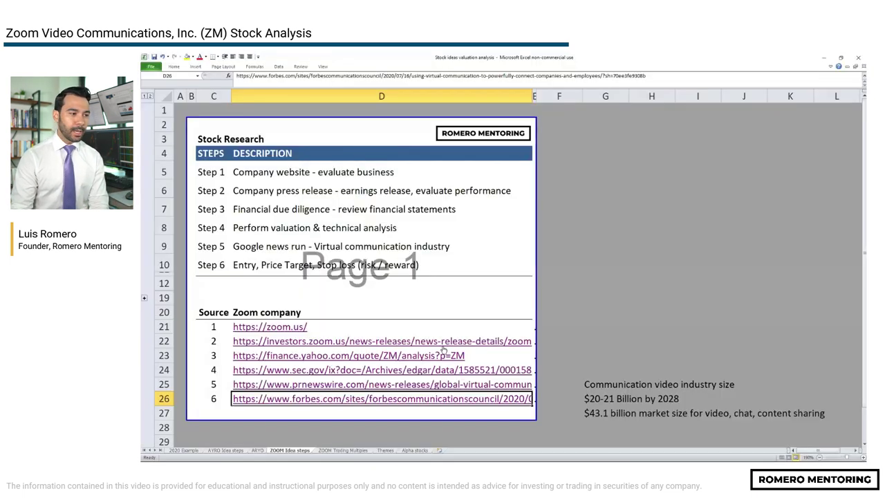
- Select the Step 6 row and the Step 4 row on valuation and technical analysis in the Stock Research list
left_click(285, 263)
key("shift+space")
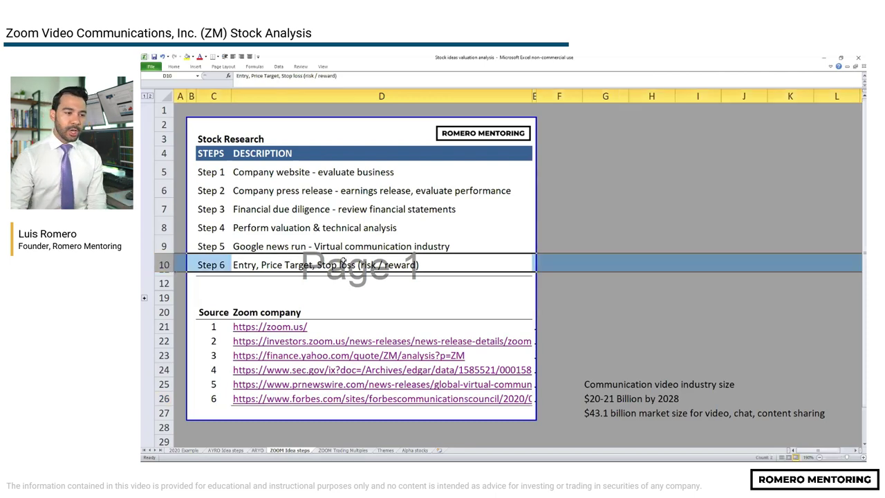
left_click(225, 209)
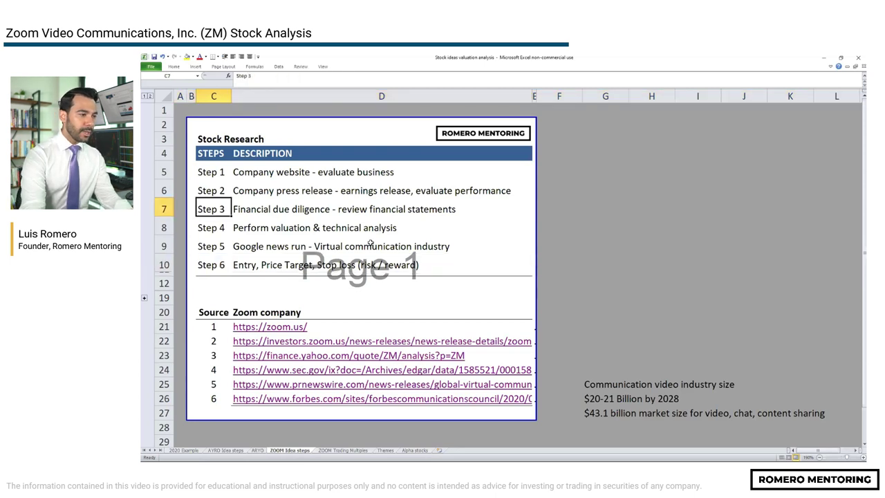
key("Down")
key("shift+space")
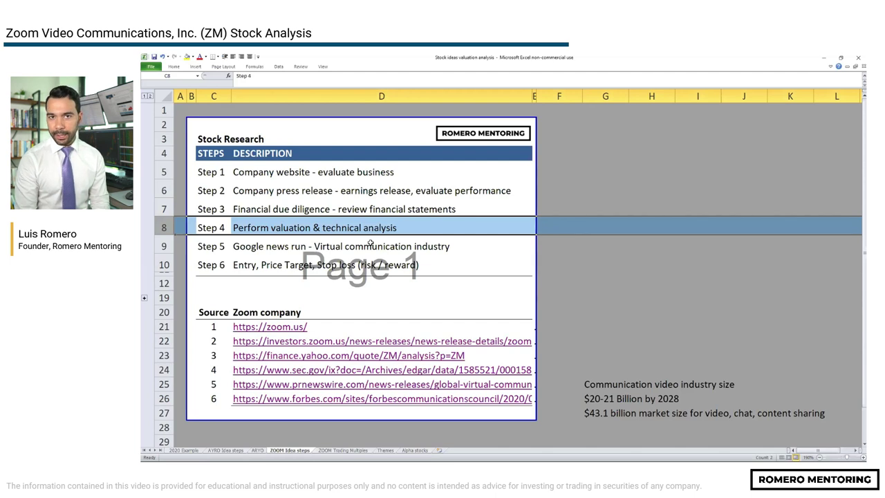
- Switch to the ZOOM Trading Multiples sheet and enlarge the view of the Financial Data and comparable company tables
key("ctrl+Page_Down")
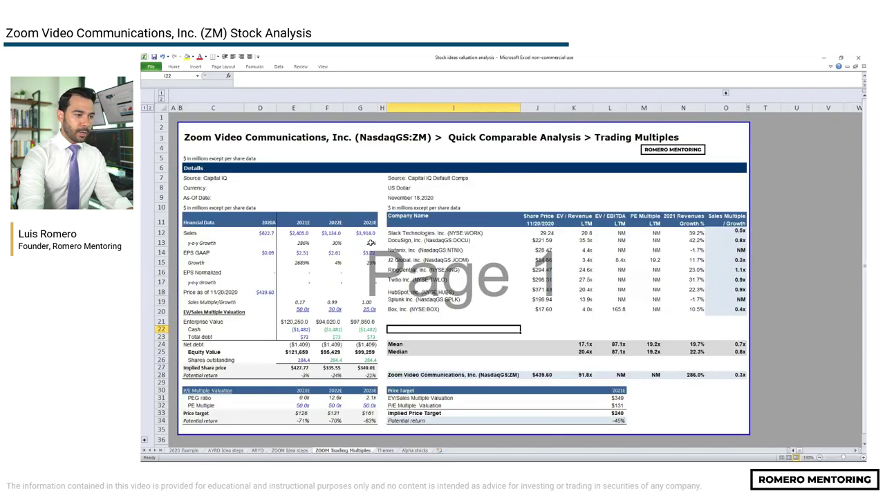
scroll(370, 242, "down", 2)
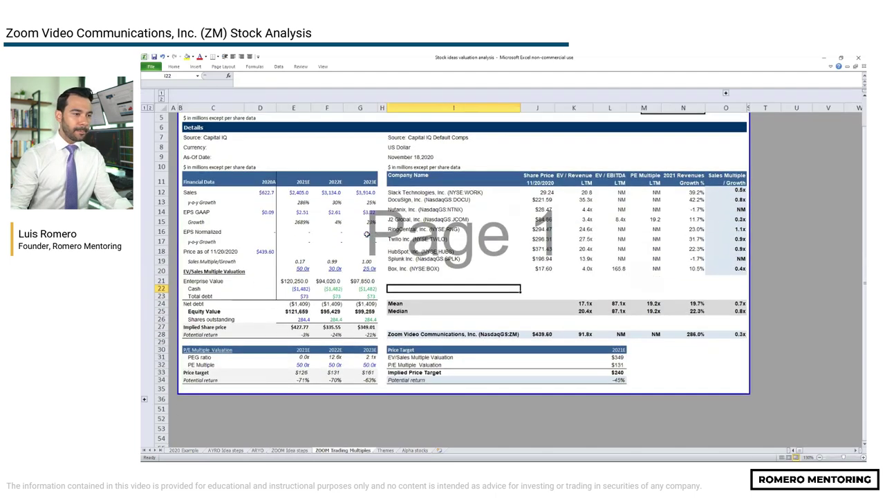
scroll(374, 235, "up", 1, "ctrl")
left_click(386, 221)
scroll(385, 220, "up", 1, "ctrl")
key("ctrl+Left")
key("ctrl+Left")
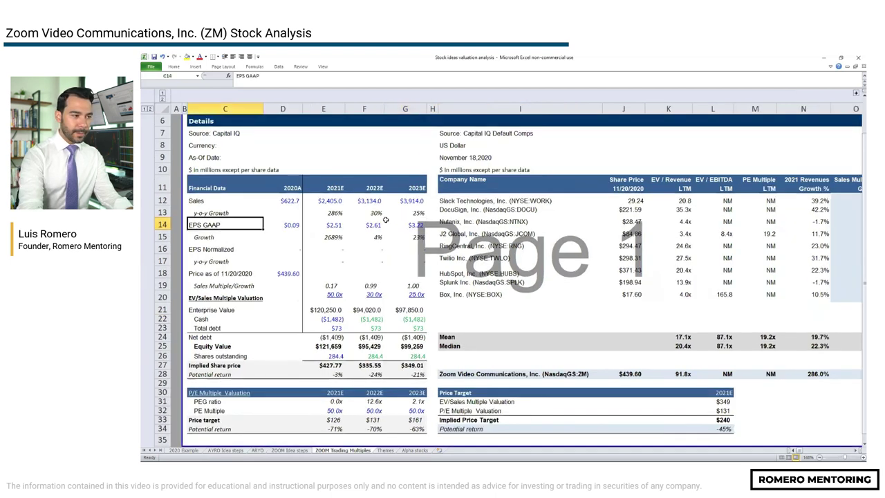
scroll(363, 227, "up", 1)
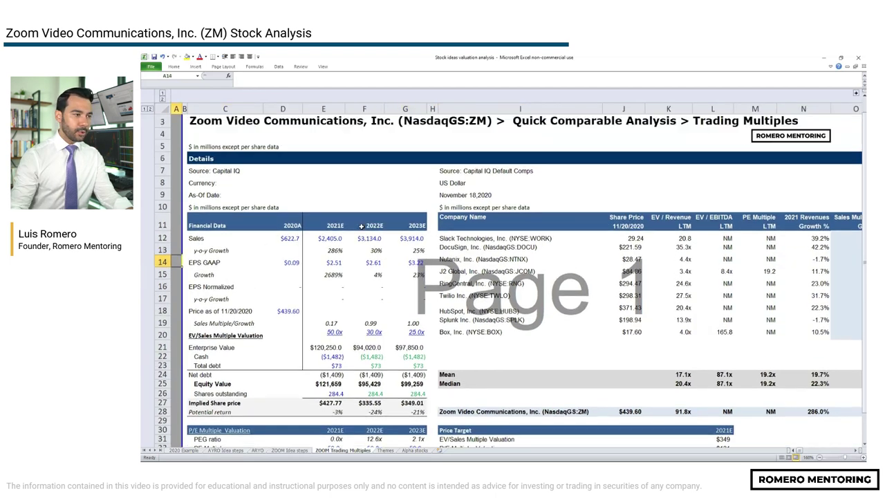
scroll(358, 229, "down", 2)
scroll(358, 229, "down", 1)
left_click(351, 220)
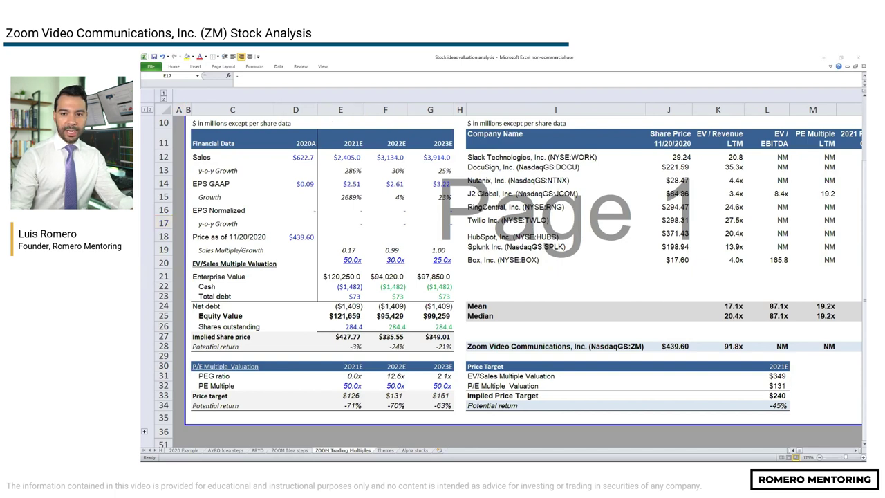
- Mark the 2021E, 2022E and 2023E headings, sales figures and y-o-y growth rates in red pen
mouse_move(338, 137)
left_mouse_down()
mouse_move(354, 151)
mouse_move(373, 128)
left_mouse_up()
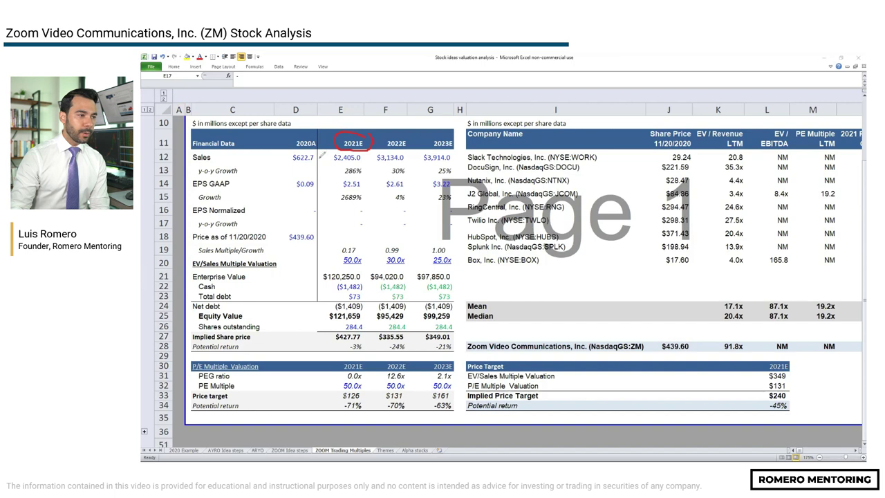
mouse_move(354, 165)
left_mouse_down()
mouse_move(339, 173)
mouse_move(367, 172)
mouse_move(353, 159)
left_mouse_up()
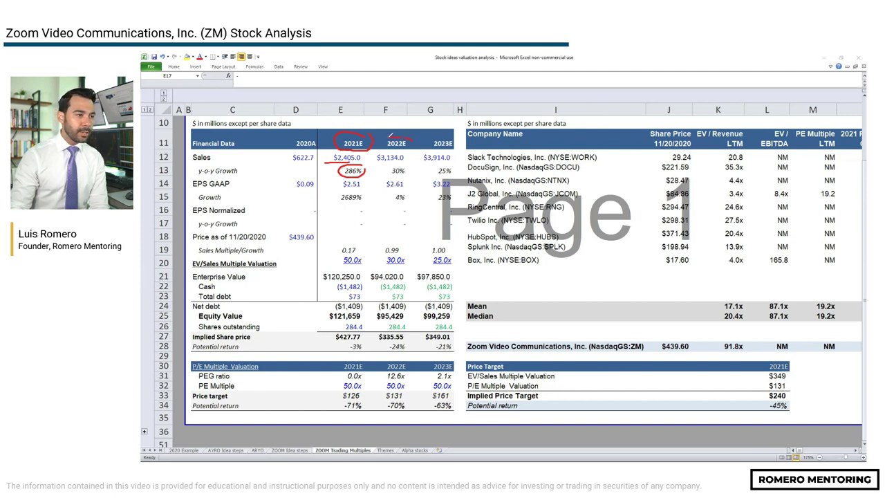
mouse_move(403, 137)
left_mouse_down()
mouse_move(390, 148)
mouse_move(413, 140)
left_mouse_up()
mouse_move(377, 163)
left_mouse_down()
mouse_move(411, 166)
mouse_move(391, 163)
mouse_move(392, 173)
left_mouse_up()
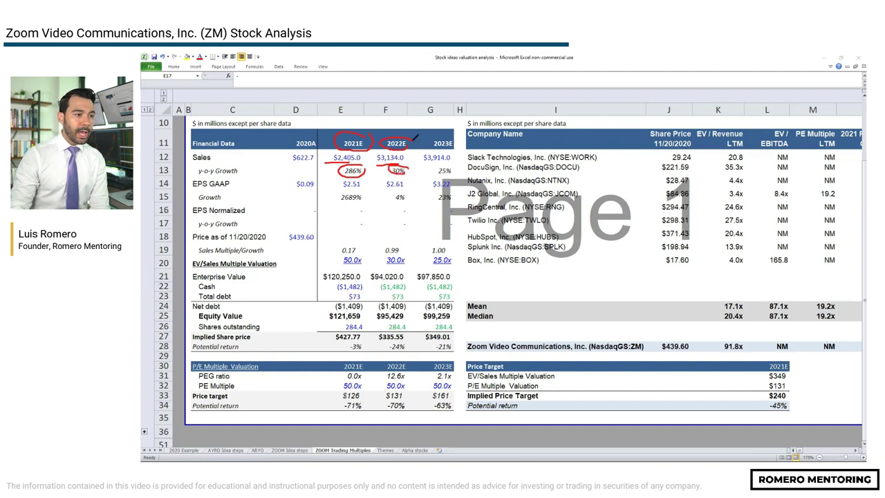
left_click_drag(417, 165, 452, 163)
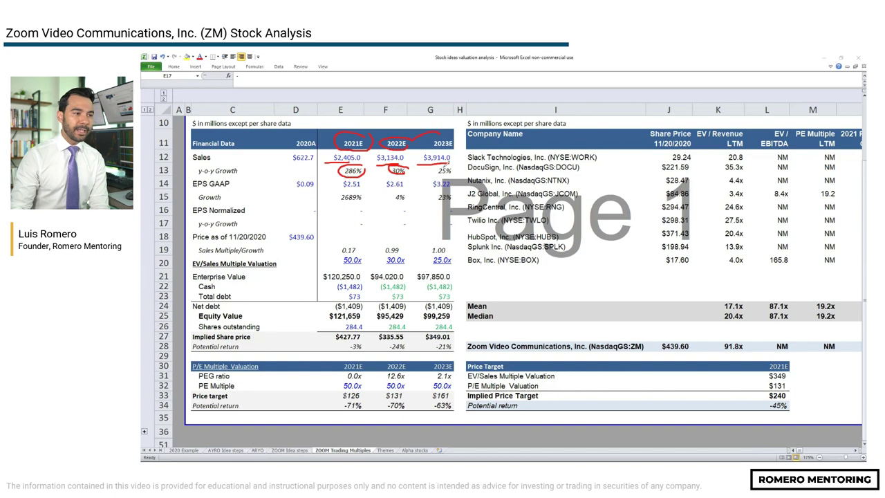
mouse_move(455, 160)
left_mouse_down()
mouse_move(439, 164)
mouse_move(455, 169)
left_mouse_up()
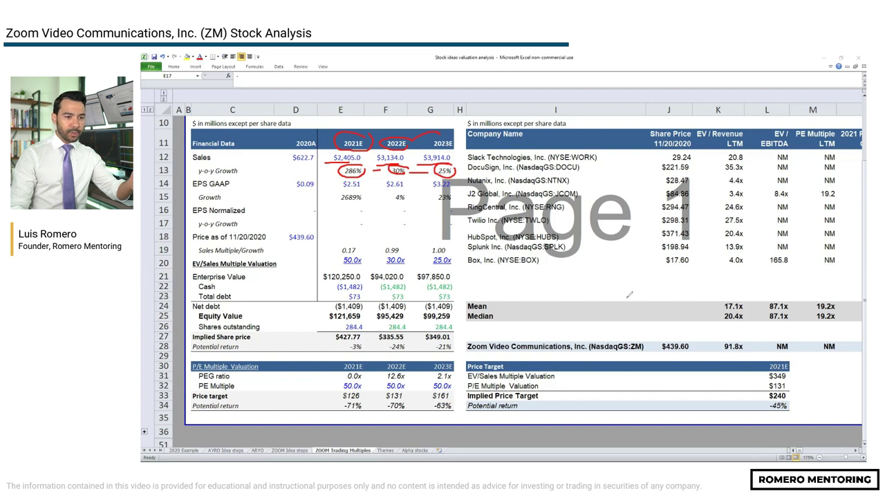
- Circle Zoom's EV / Revenue multiple, tick Slack, DocuSign, Twilio and HubSpot, and circle the peers' EV / Revenue column with its mean and median
mouse_move(752, 337)
left_mouse_down()
mouse_move(719, 334)
mouse_move(744, 358)
mouse_move(756, 337)
mouse_move(746, 339)
left_mouse_up()
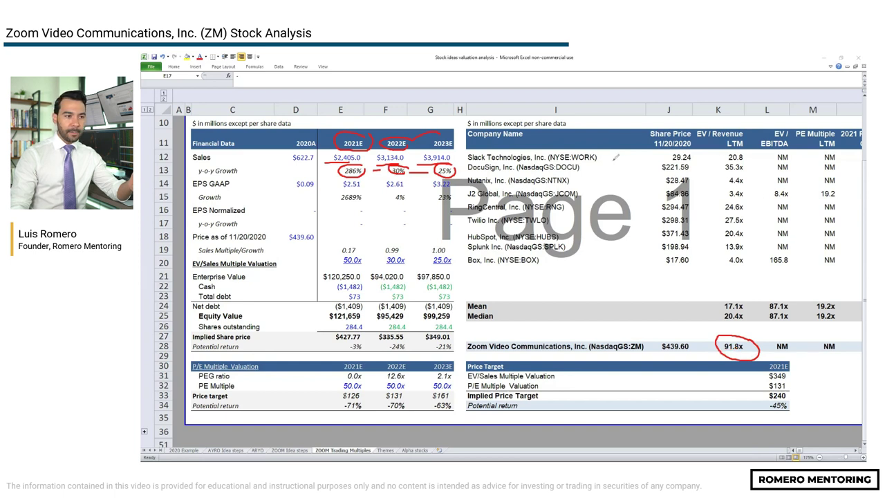
left_click_drag(603, 153, 628, 147)
left_click(586, 167)
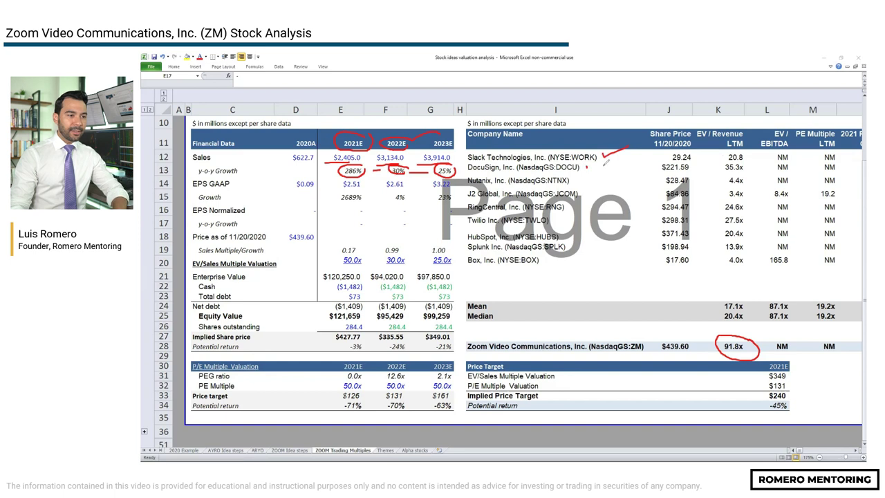
left_click_drag(587, 168, 615, 159)
mouse_move(559, 224)
left_mouse_down()
mouse_move(594, 217)
mouse_move(592, 231)
left_mouse_up()
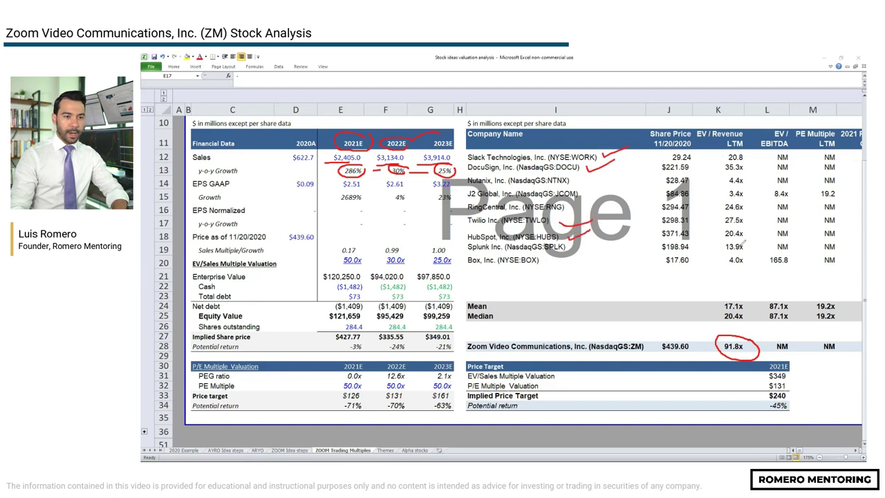
mouse_move(703, 261)
left_mouse_down()
mouse_move(712, 125)
mouse_move(758, 153)
mouse_move(751, 253)
mouse_move(707, 274)
mouse_move(708, 304)
mouse_move(737, 322)
mouse_move(747, 293)
left_mouse_up()
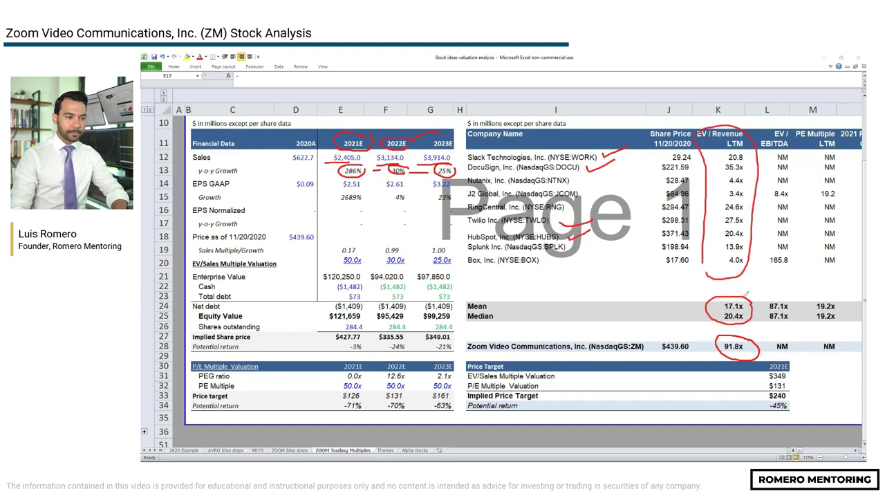
- Inspect the Mean and Median formulas for EV / Revenue in cells K24 and K25, leaving them unedited
left_click(735, 309)
double_click(731, 306)
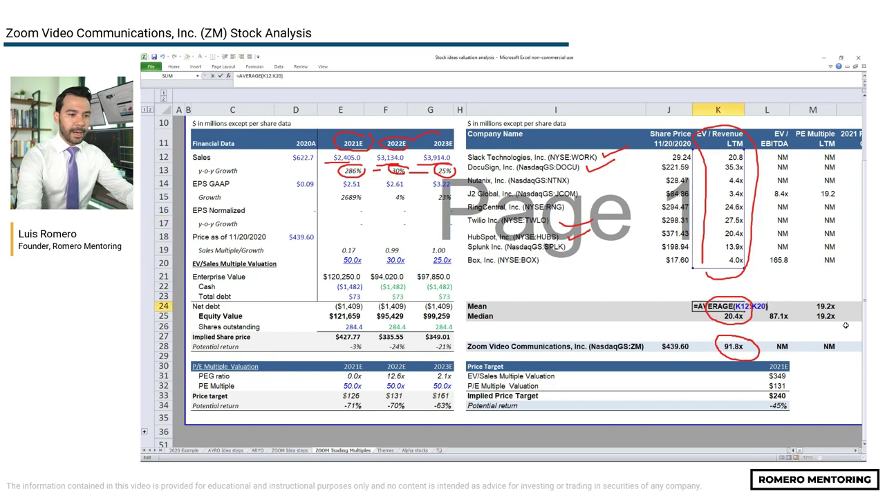
key("Return")
key("F2")
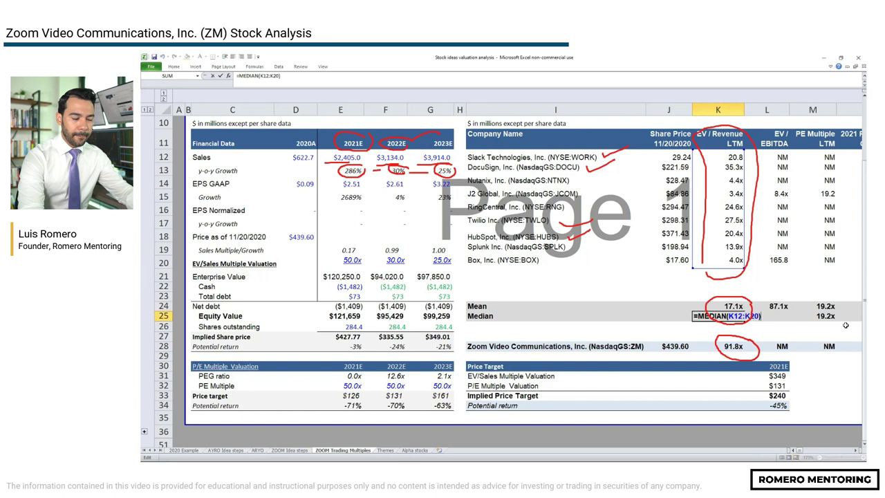
key("Escape")
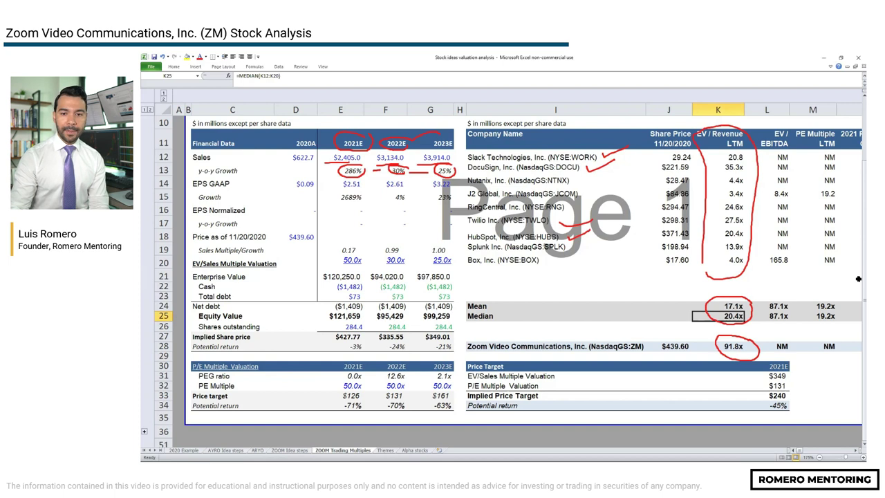
- Clear the red pen marks and select the entire Sales Multiple / Growth column
left_click(606, 244)
key("Right")
key("Right")
key("Right")
key("Right")
key("Right")
key("Right")
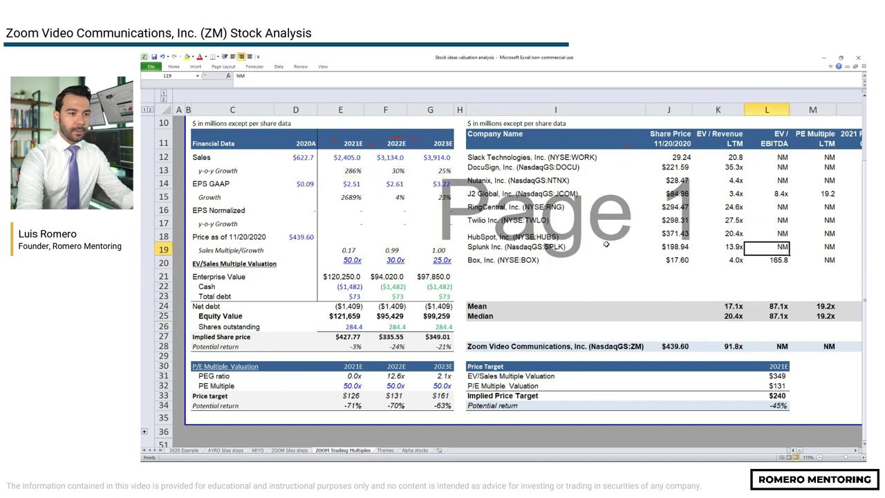
key("ctrl+space")
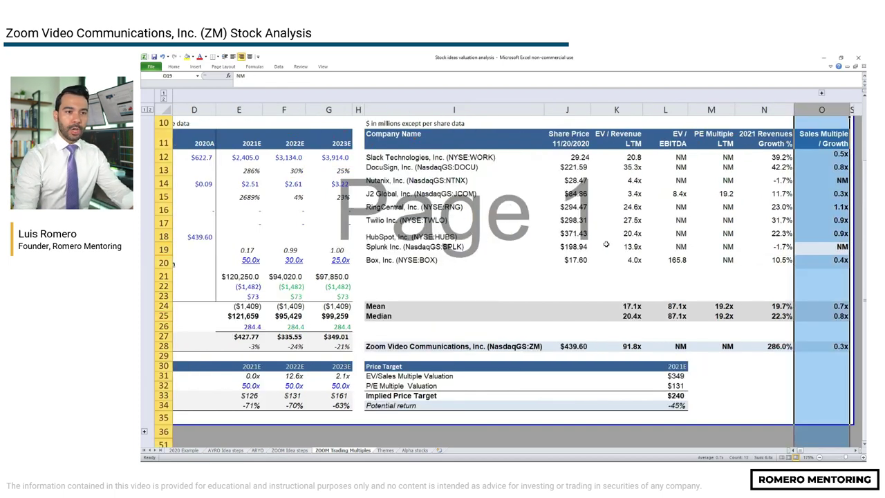
- Open Slack's Sales Multiple / Growth formula in O12 and highlight its (N12*100) divisor, keeping the formula as is
key("Up")
key("Up")
key("Up")
key("Up")
key("Up")
key("Up")
key("Up")
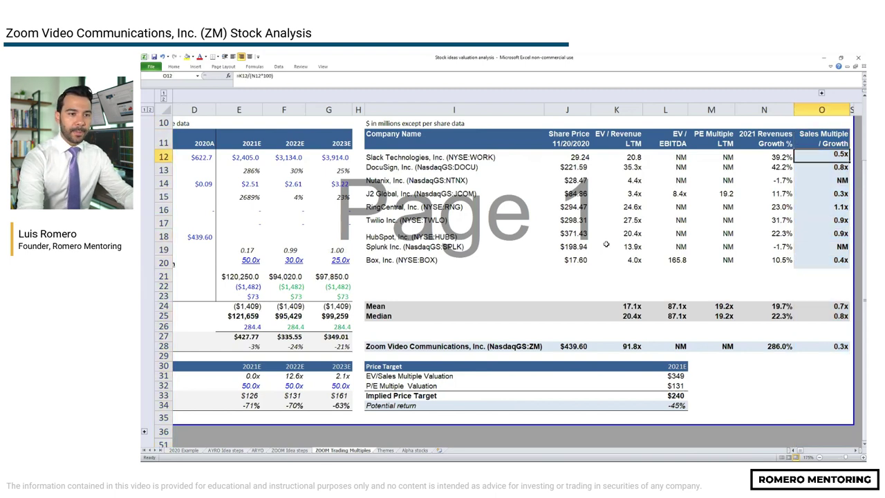
key("F2")
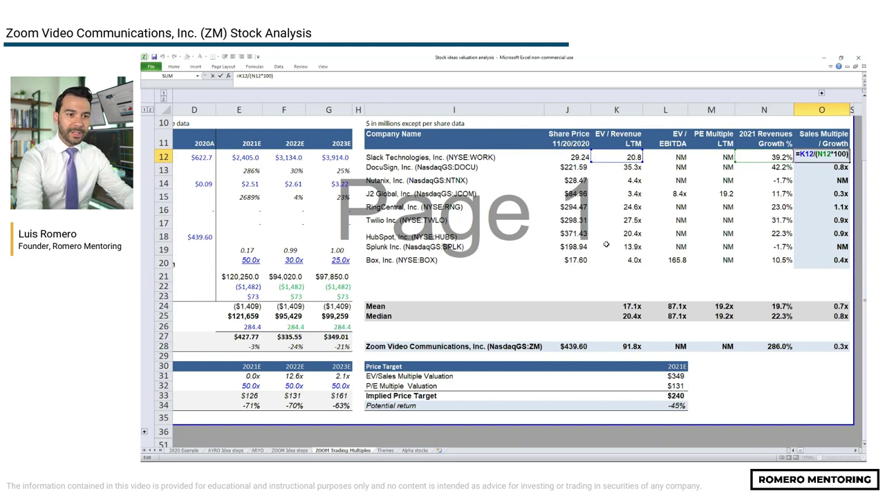
key("Left")
key("Left")
key("Left")
key("Left")
key("Left")
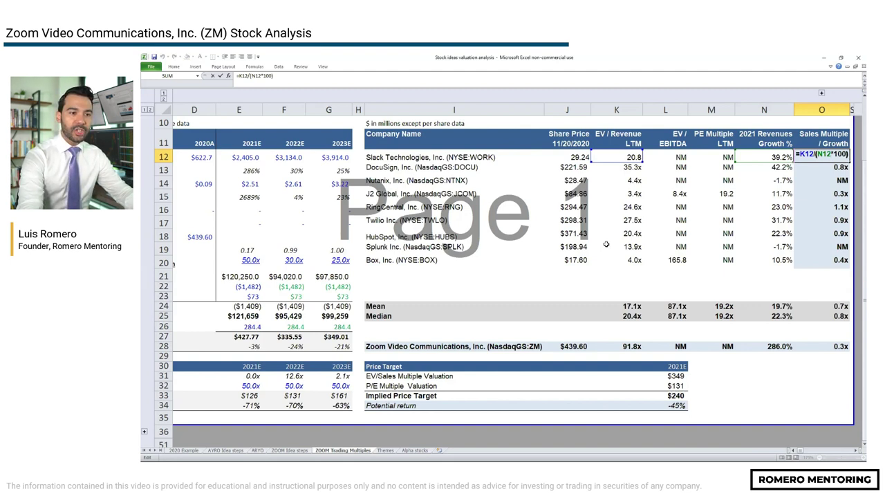
key("shift+Right")
key("shift+Right")
key("shift+Right")
key("shift+Right")
key("shift+Right")
key("shift+Right")
key("shift+Right")
key("shift+Right")
key("shift+Right")
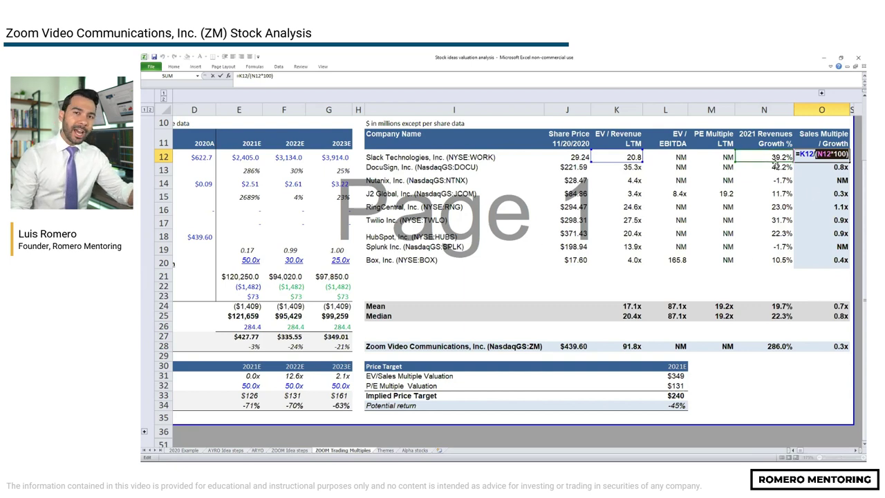
key("Return")
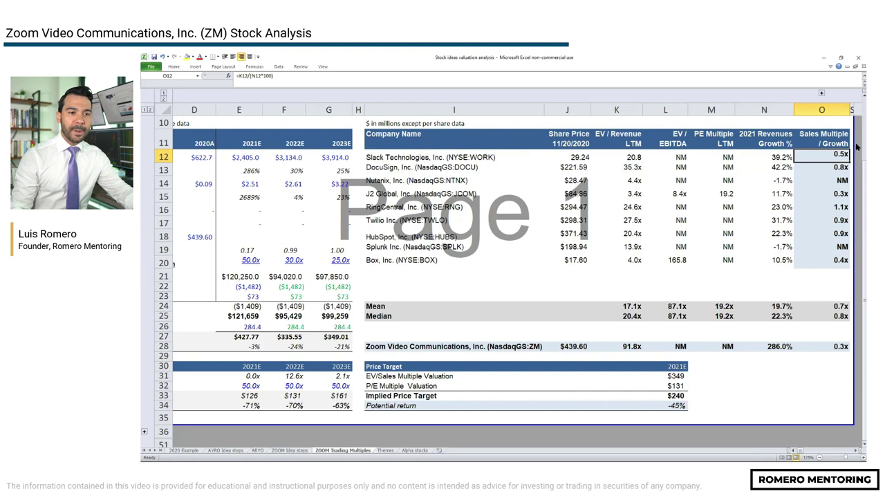
- Check the EV / Revenue and 2021 revenue growth inputs for Slack and DocuSign, and DocuSign's Sales Multiple / Growth formula in O13
left_click(635, 156)
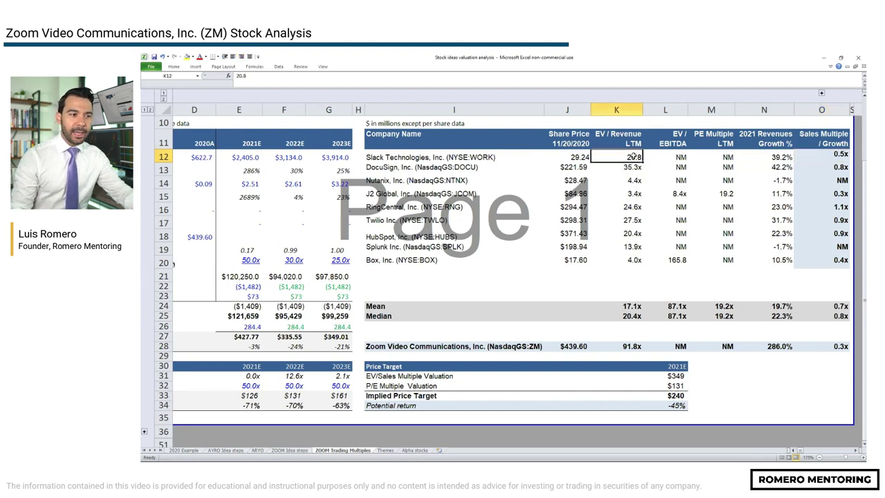
left_click(776, 157)
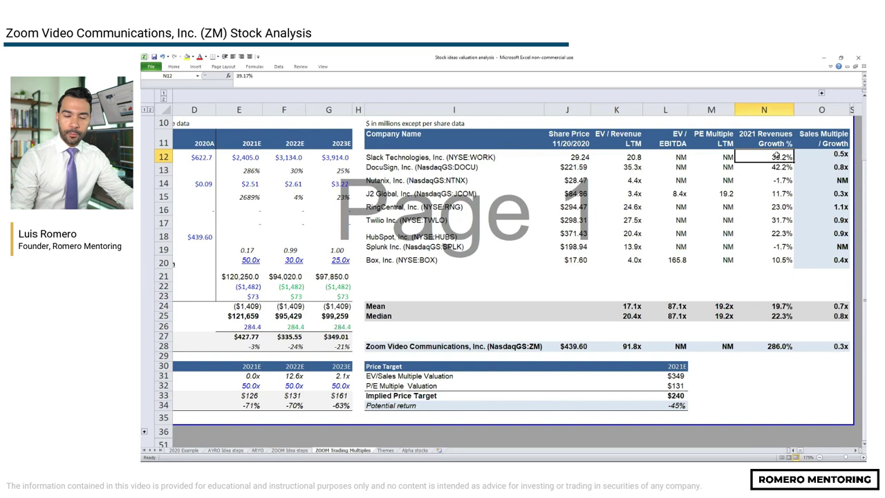
double_click(832, 166)
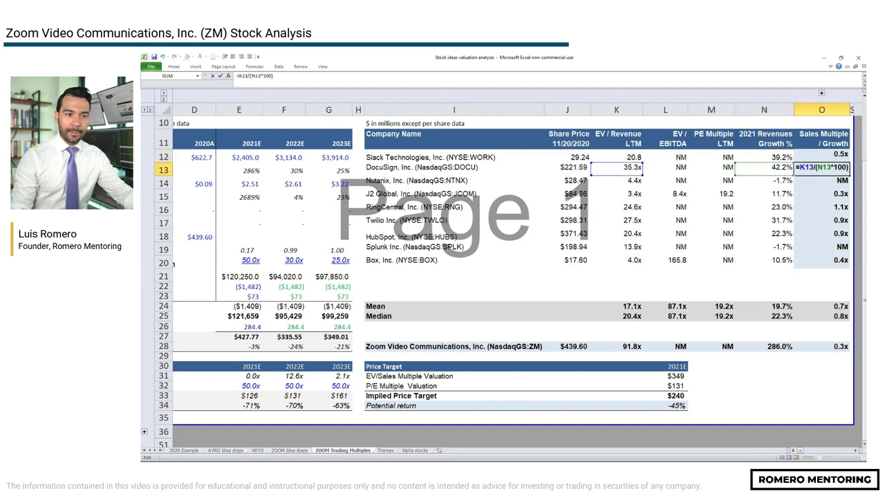
left_click(774, 168)
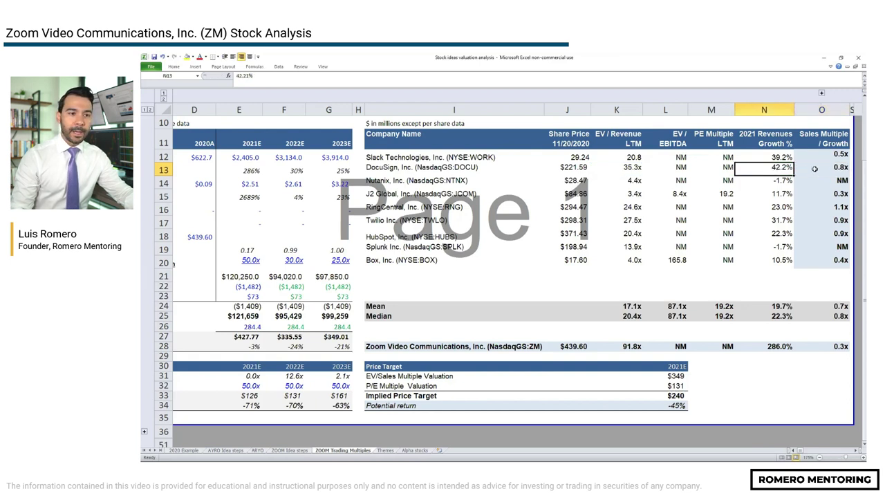
left_click(631, 168)
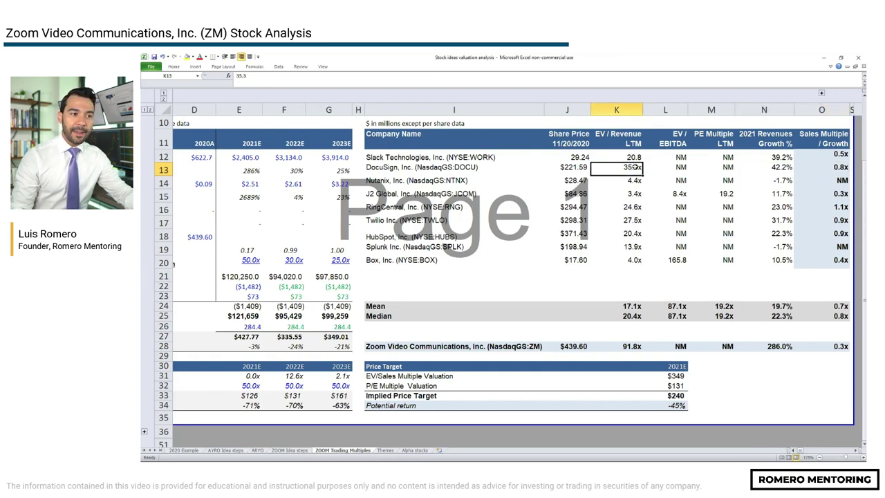
double_click(832, 169)
key("Escape")
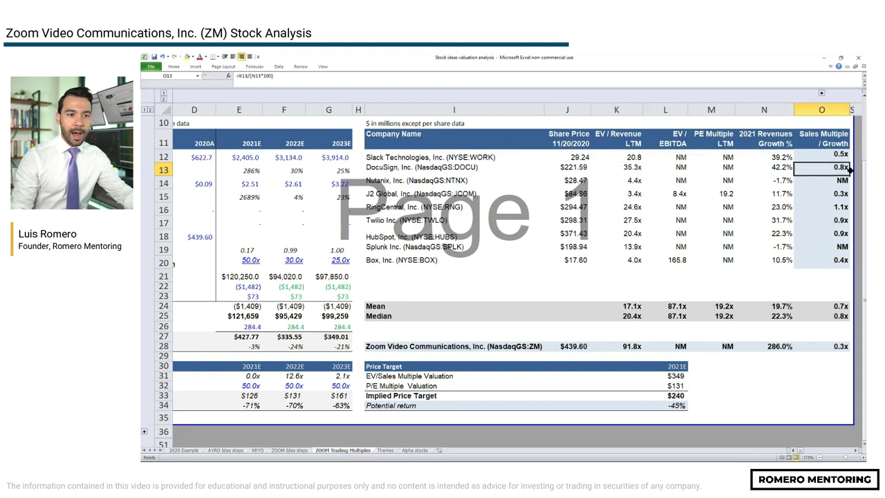
- Review the remaining peers' Sales Multiple / Growth cells from Nutanix down to Splunk, inspecting a formula along the way
key("Down")
key("Down")
key("Down")
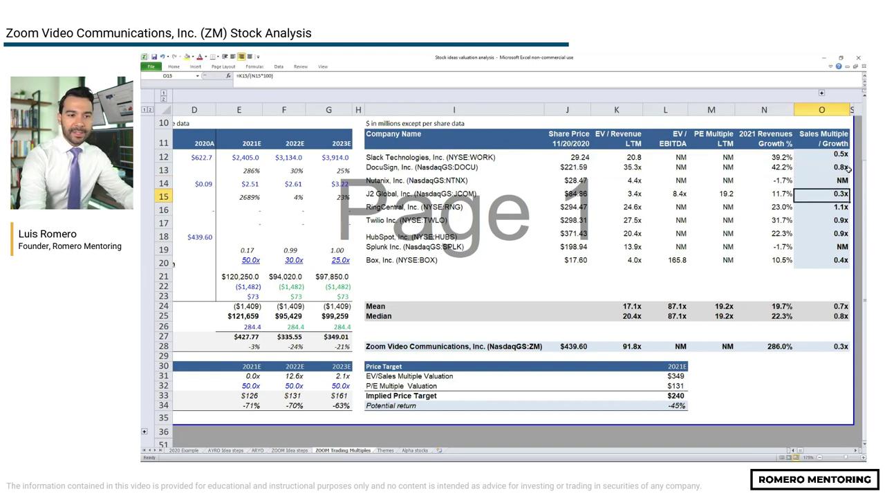
key("Down")
key("Down")
key("F2")
key("Escape")
key("Down")
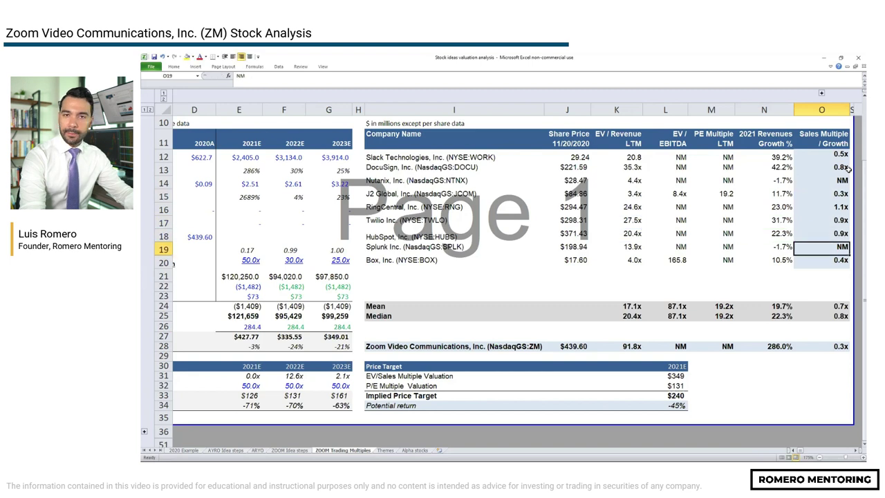
- Inspect Box's Sales Multiple / Growth formula and review the peer column down to its Mean cell in O24
key("Down")
key("F2")
key("Escape")
key("ctrl+shift+Up")
key("Down")
key("Down")
key("Down")
key("Down")
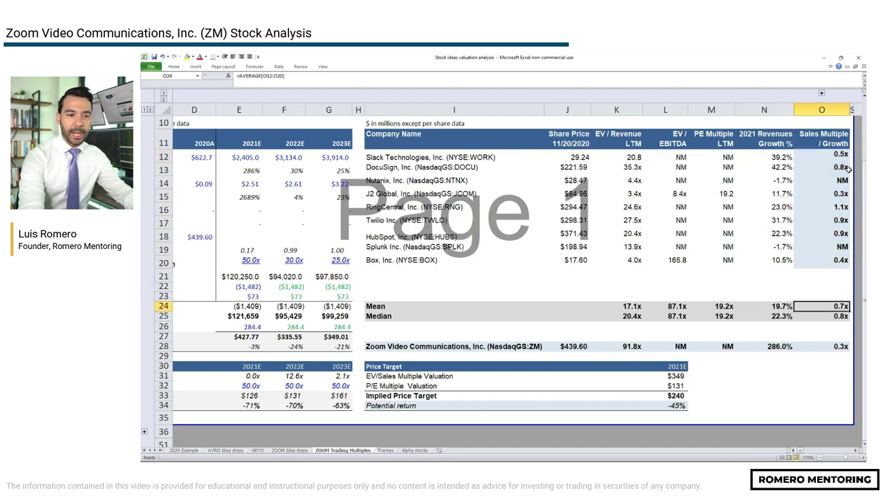
- Check the Sales Multiple / Growth Mean formula =AVERAGE(O12:O20) in O24 and Median formula =MEDIAN(O12:O20) in O25
type("=AVERAGE(")
key("Up")
key("Up")
key("Up")
key("Up")
key("ctrl+shift+Up")
type(")")
key("Return")
type("=MEDIAN(O12:O20)")
key("ctrl+Return")
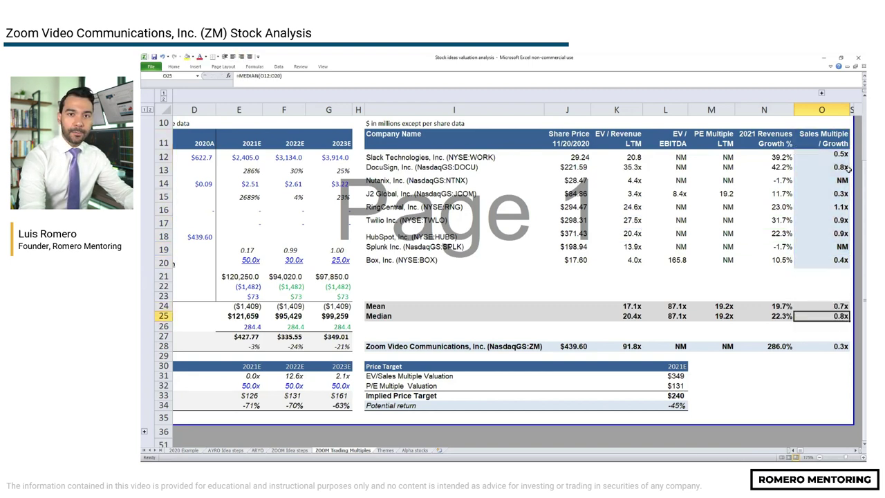
key("Up")
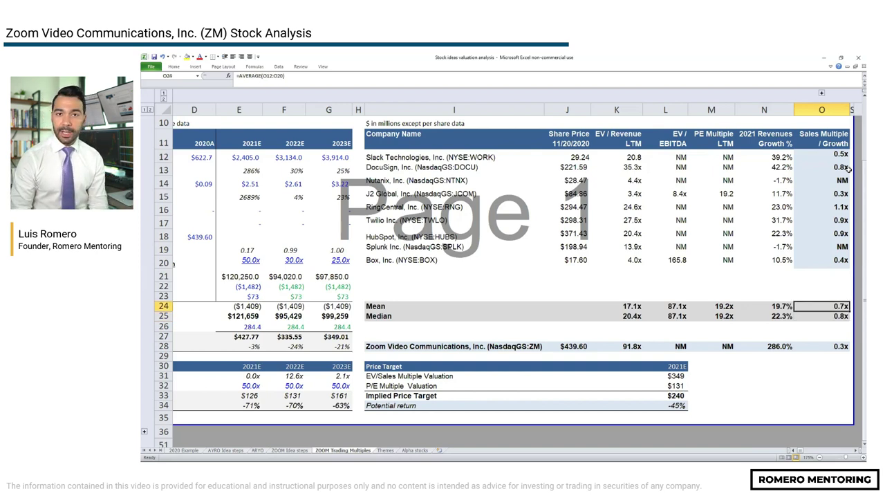
key("Down")
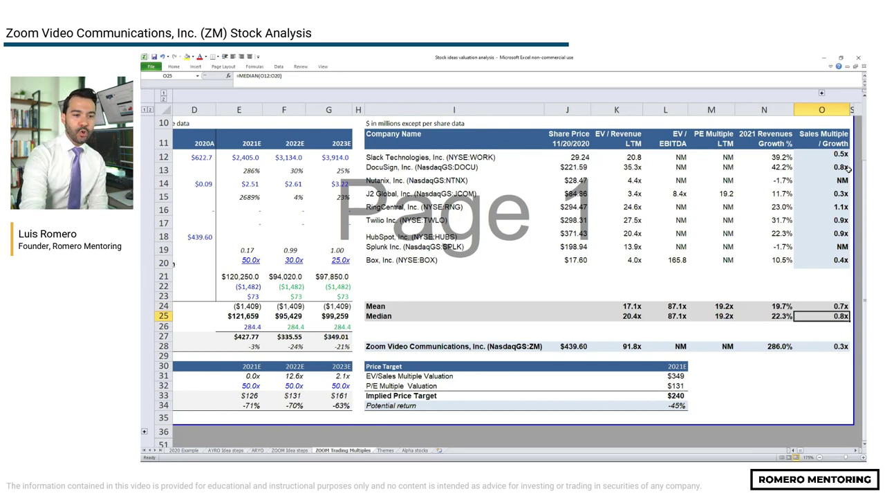
- Compare Zoom's Sales Multiple / Growth in O28 with the peers' mean and median, selecting O24:O25
key("Down")
key("Down")
key("Down")
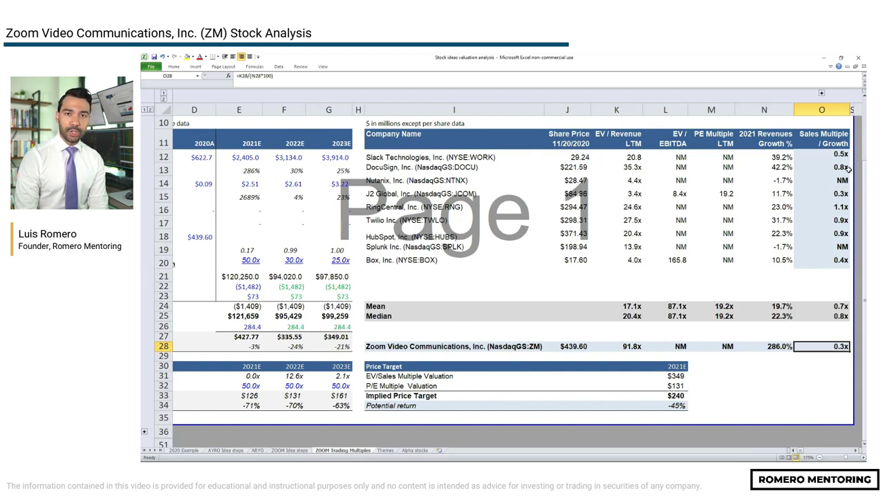
key("Up")
key("Up")
key("Up")
key("Up")
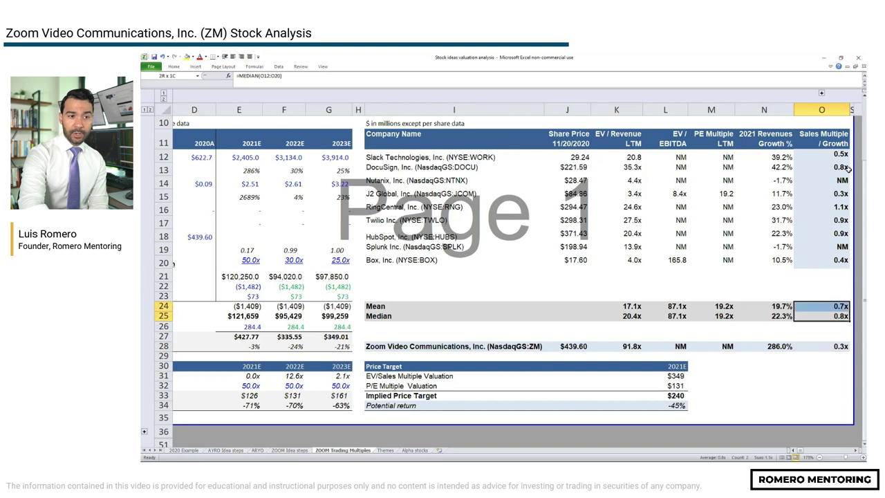
- Examine Zoom's comparables row, checking its EV / Revenue LTM multiple in K28 and returning to the company name
key("Down")
key("Down")
key("Down")
key("Down")
key("ctrl+Left")
key("Right")
key("Right")
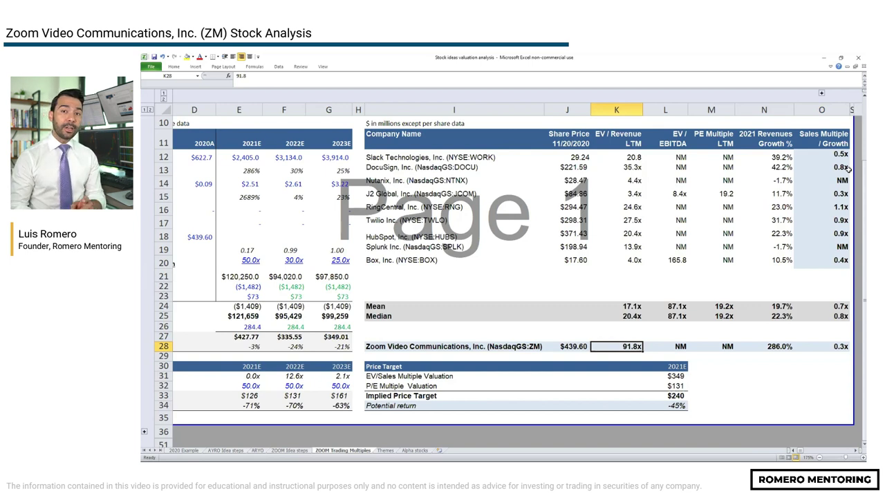
key("Left")
key("Left")
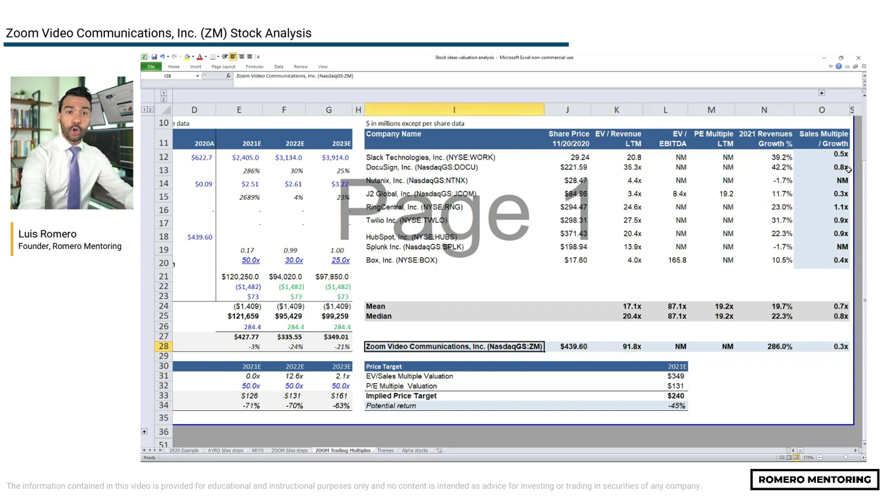
- Check Zoom's 2021E sales growth in E13 against N28, and the EV / Revenue input and formula behind its Sales Multiple / Growth
left_click(243, 166)
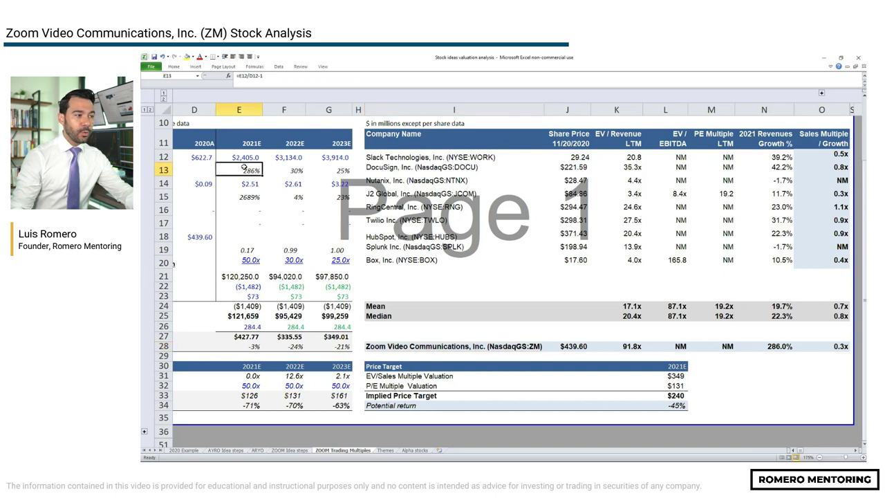
left_click(793, 347)
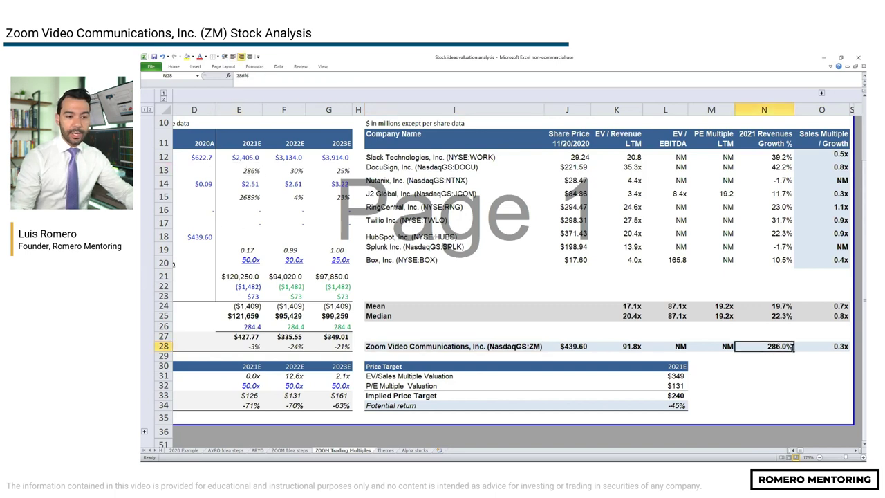
key("Right")
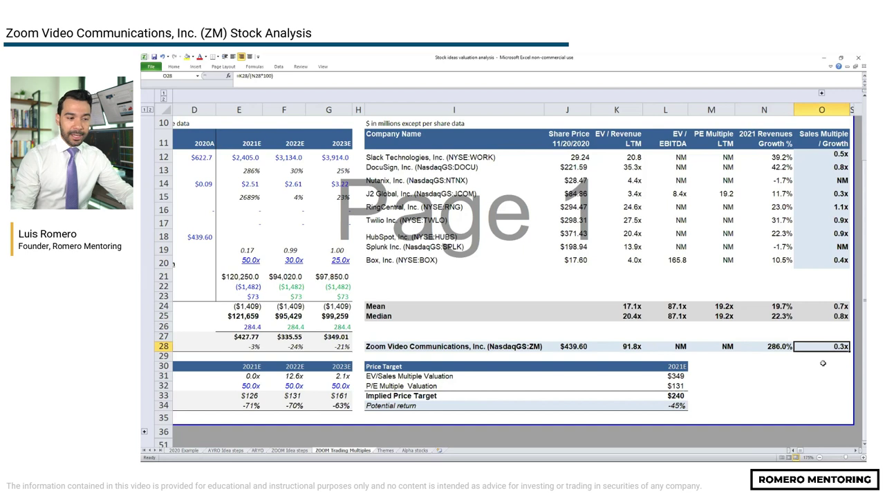
left_click(632, 347)
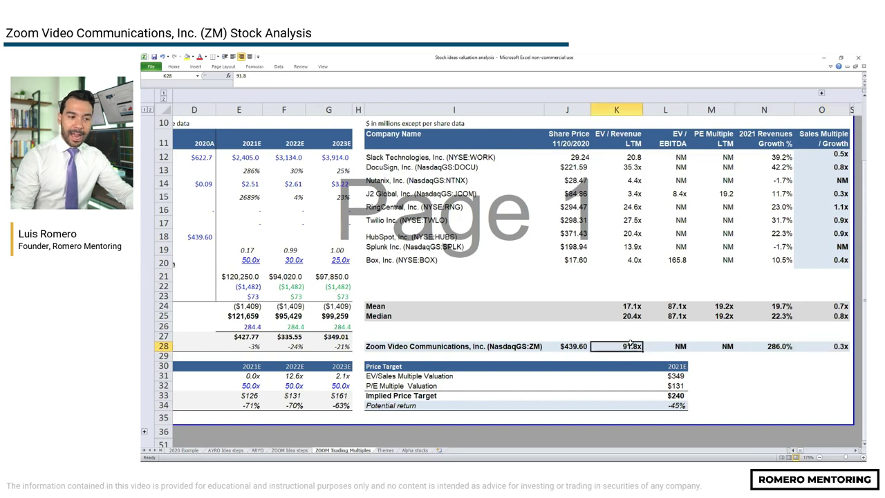
left_click(842, 346)
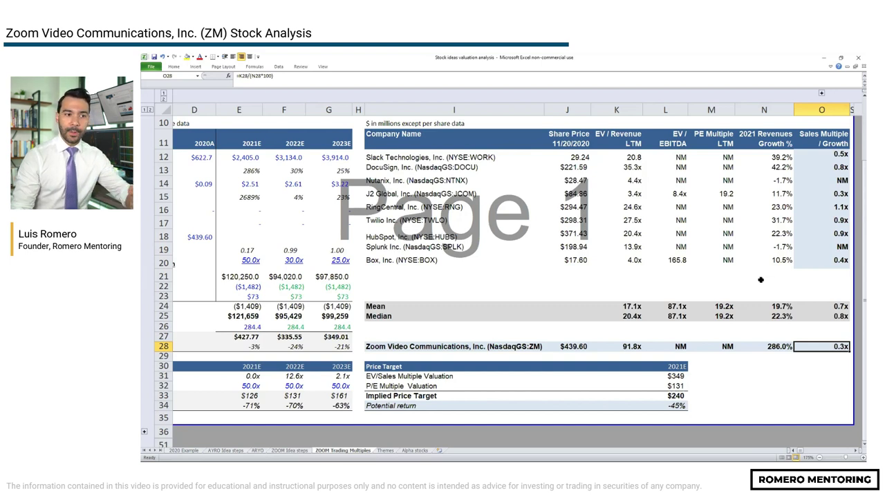
- Return to the financial data block and mark the Sales Multiple/Growth and EV/Sales Multiple Valuation rows with red arrows to their 2021E values
key("ctrl+Left")
key("ctrl+Left")
key("ctrl+Left")
key("ctrl+Left")
key("ctrl+Left")
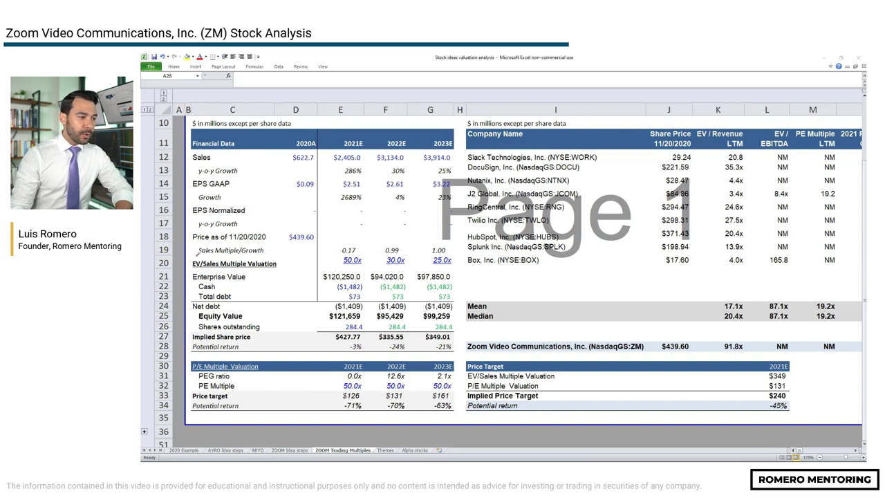
mouse_move(197, 254)
left_mouse_down()
mouse_move(333, 248)
mouse_move(331, 262)
left_mouse_up()
left_click_drag(188, 267, 210, 262)
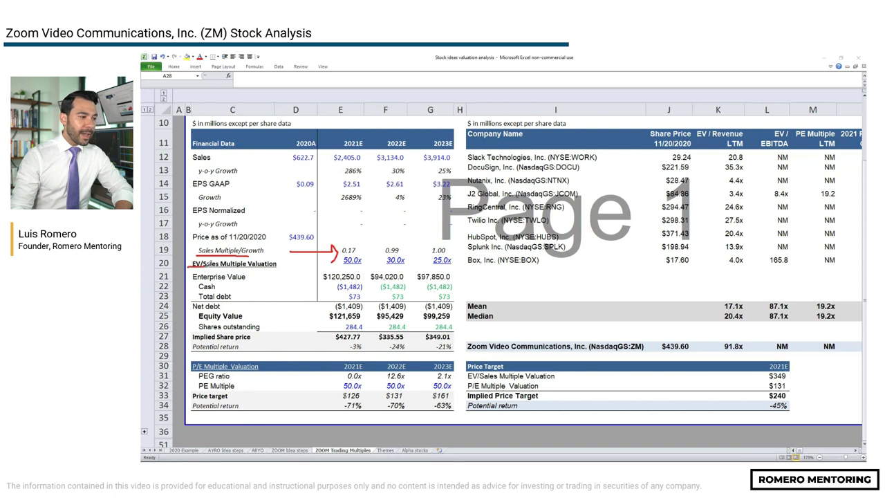
mouse_move(277, 260)
left_mouse_down()
mouse_move(343, 258)
mouse_move(334, 269)
left_mouse_up()
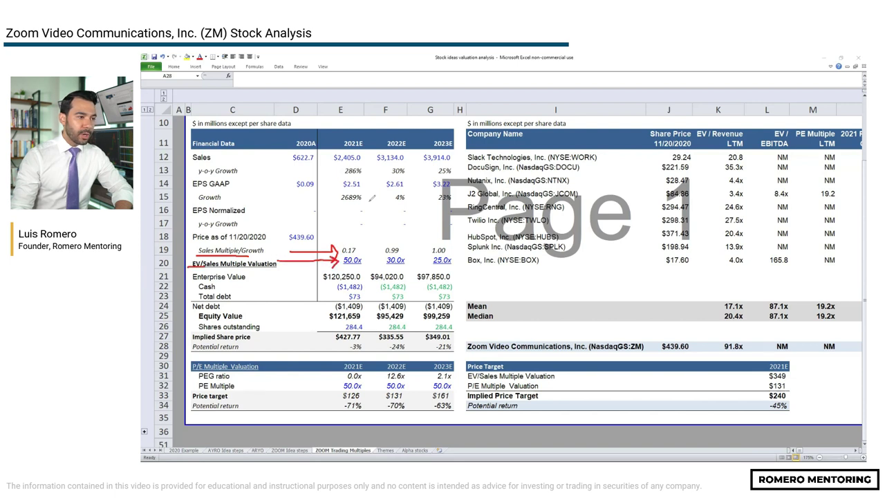
- Circle the 2021E heading and EV/Sales multiple, link it to Zoom's circled EV / Revenue multiple, and mark the year-to-year sales growth changes
mouse_move(361, 135)
left_mouse_down()
mouse_move(346, 150)
mouse_move(376, 142)
left_mouse_up()
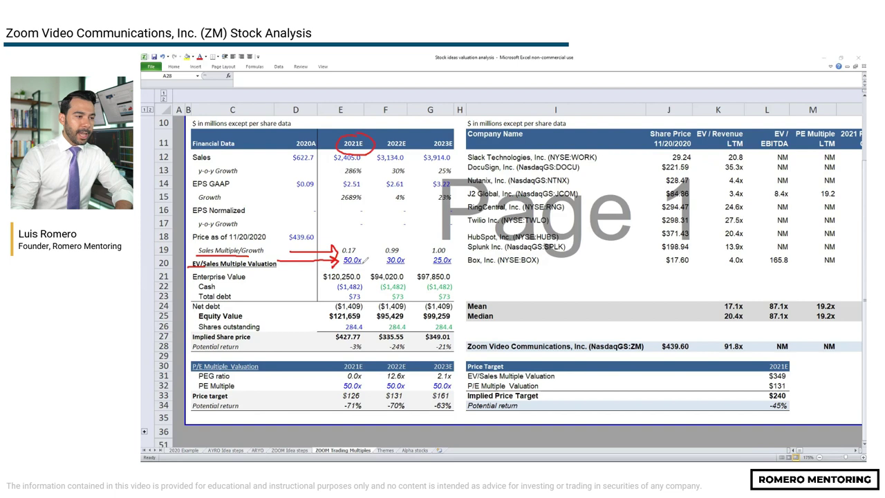
mouse_move(375, 244)
left_mouse_down()
mouse_move(367, 253)
mouse_move(339, 250)
mouse_move(754, 343)
mouse_move(720, 341)
mouse_move(731, 332)
left_mouse_up()
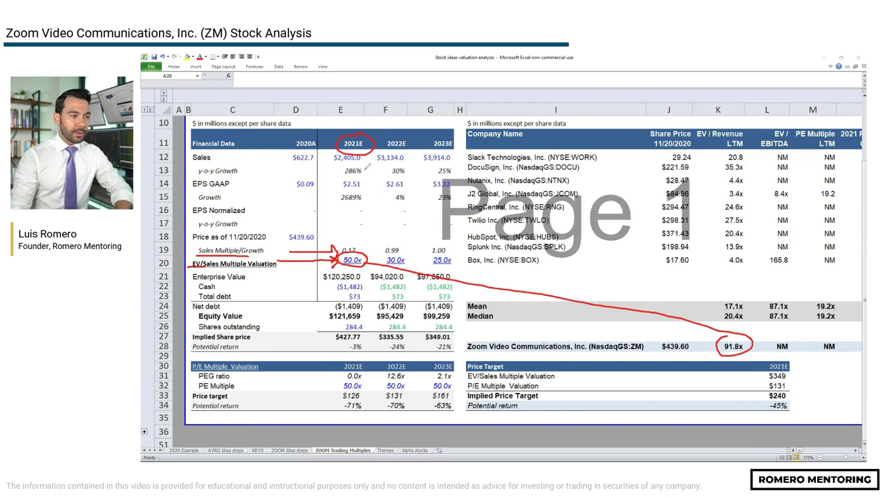
left_click_drag(365, 174, 439, 170)
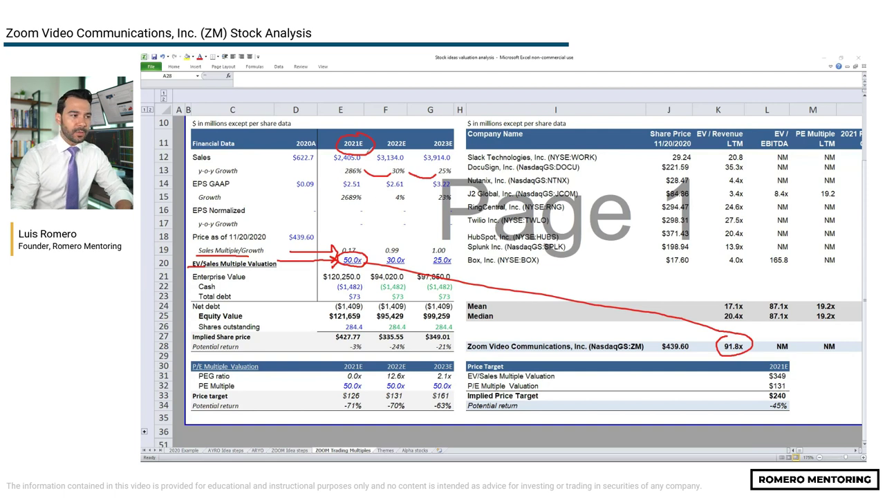
- Trace the 2021E valuation in red from sales to implied share price, circling the potential return and the 11/20/2020 stock price
mouse_move(360, 150)
left_mouse_down()
mouse_move(379, 151)
mouse_move(377, 250)
left_mouse_up()
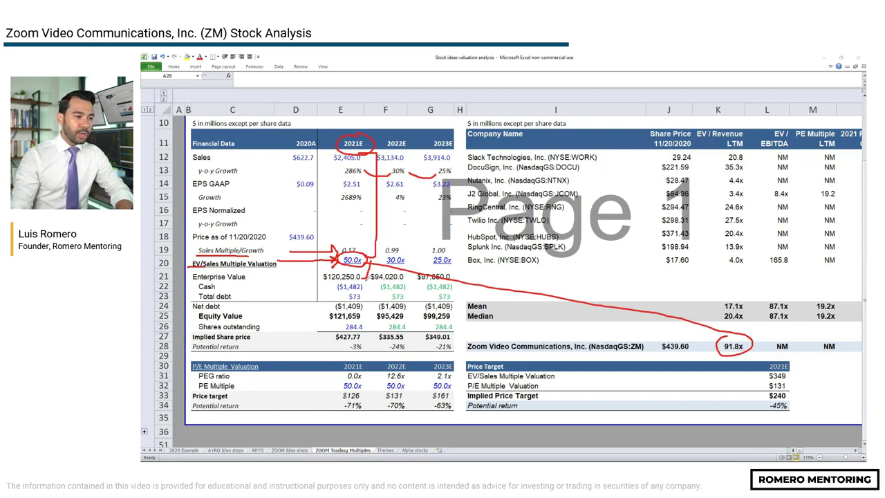
left_click_drag(366, 276, 372, 315)
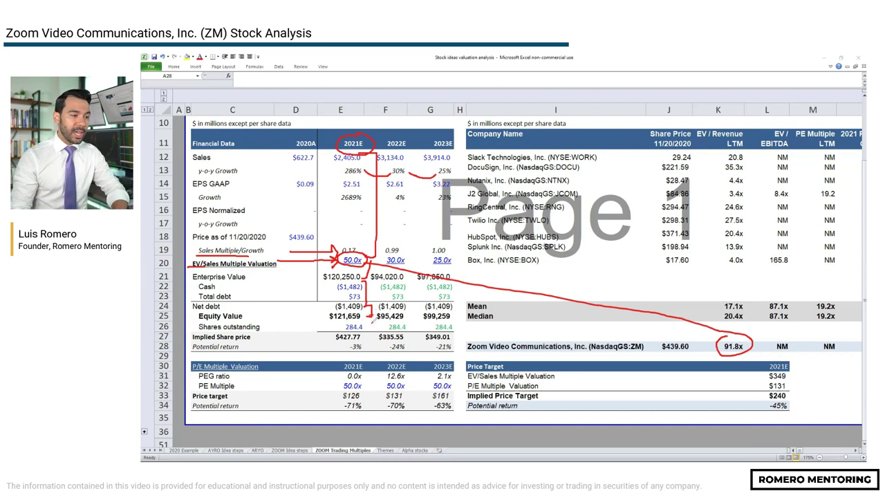
mouse_move(259, 337)
left_mouse_down()
mouse_move(326, 333)
mouse_move(326, 341)
mouse_move(360, 340)
mouse_move(347, 348)
mouse_move(369, 350)
mouse_move(360, 338)
left_mouse_up()
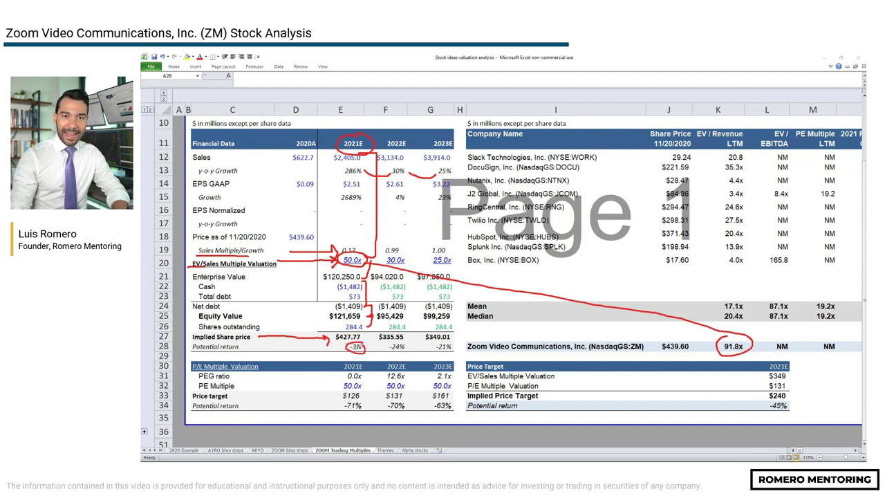
mouse_move(325, 227)
left_mouse_down()
mouse_move(296, 228)
mouse_move(327, 235)
mouse_move(312, 228)
left_mouse_up()
left_click_drag(231, 242, 266, 241)
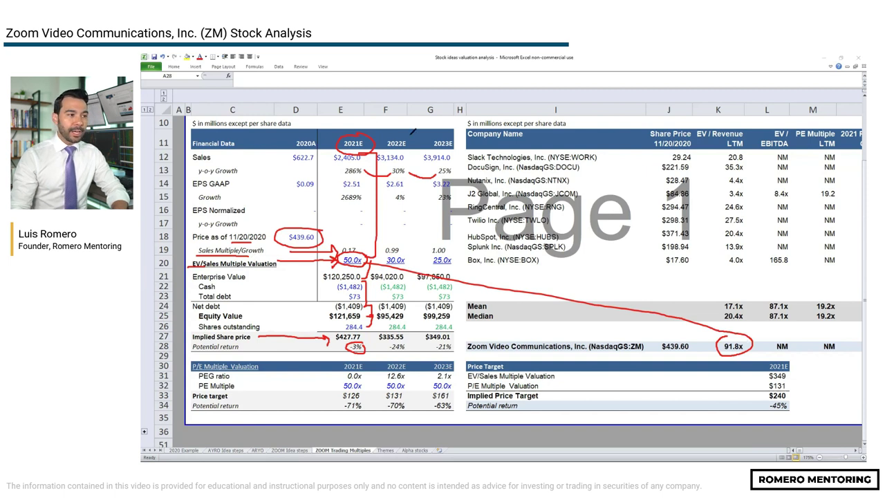
- Trace the 2022E valuation in red from sales, growth and multiple down to shares outstanding, underlining the implied share price and circling its return
mouse_move(380, 143)
left_mouse_down()
mouse_move(410, 146)
mouse_move(373, 154)
mouse_move(375, 166)
mouse_move(408, 158)
mouse_move(419, 170)
mouse_move(413, 253)
mouse_move(400, 240)
mouse_move(380, 251)
mouse_move(408, 250)
mouse_move(402, 242)
left_mouse_up()
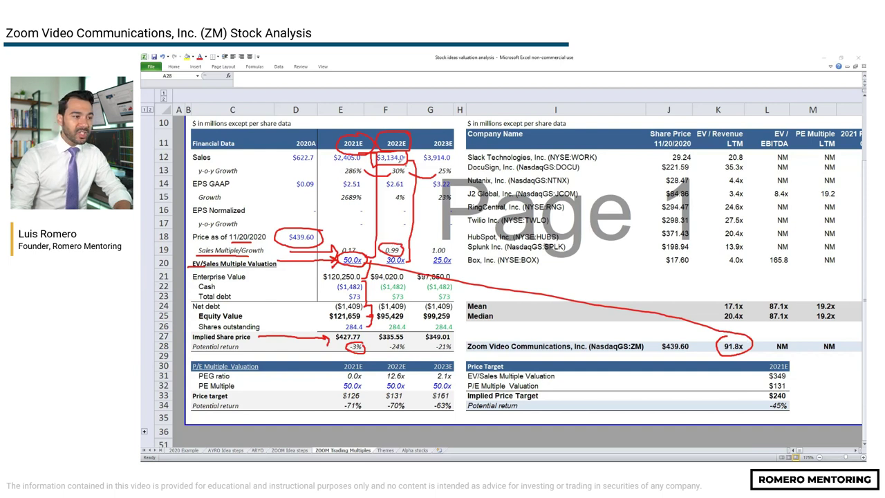
mouse_move(402, 164)
left_mouse_down()
mouse_move(387, 170)
mouse_move(398, 179)
mouse_move(412, 169)
left_mouse_up()
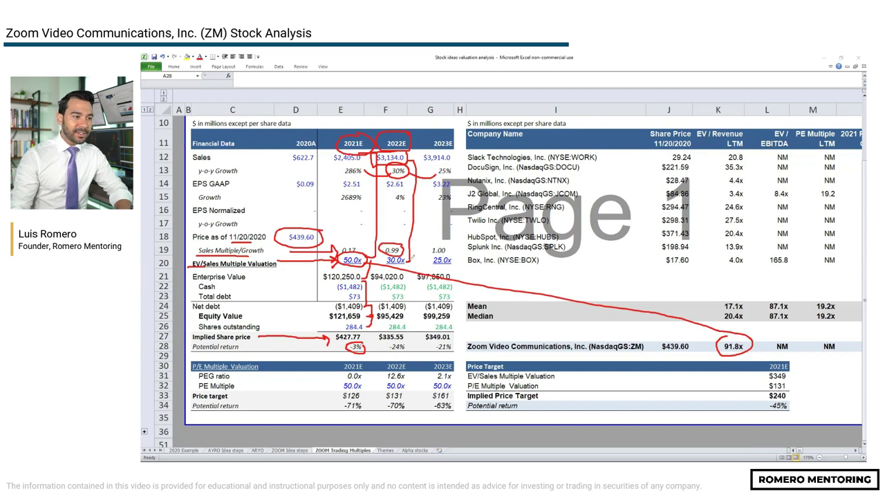
left_click_drag(412, 258, 410, 276)
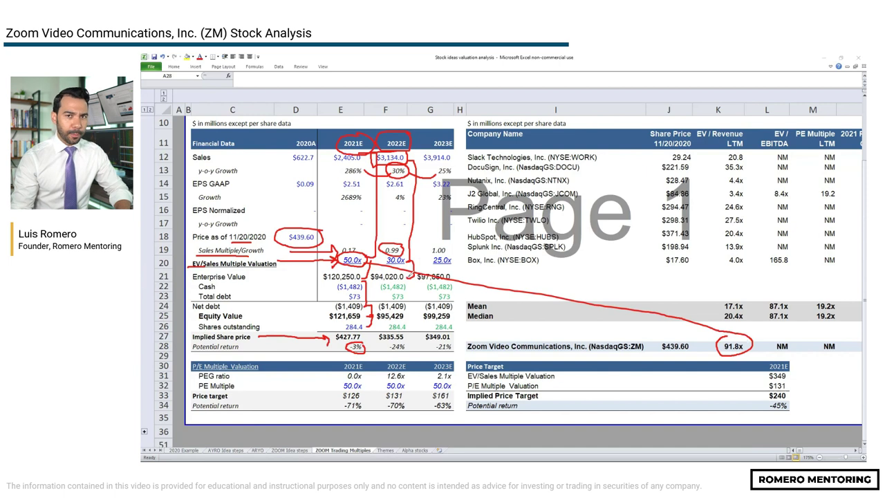
left_click_drag(412, 277, 415, 323)
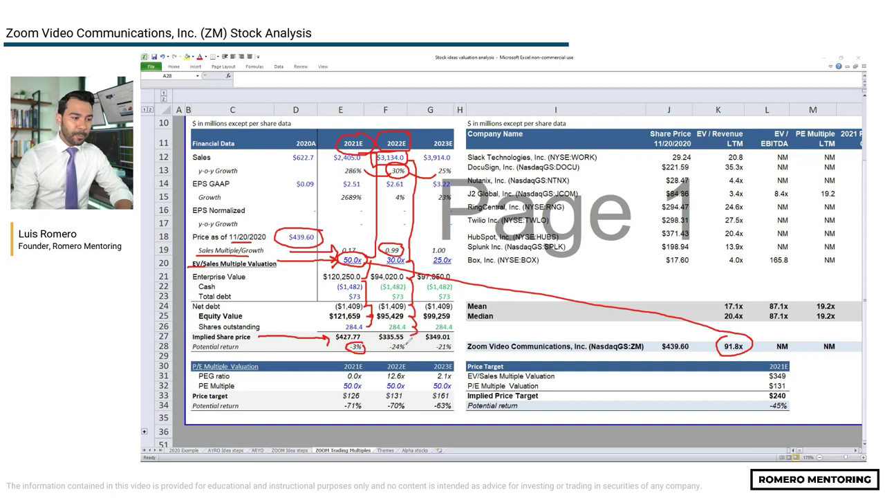
mouse_move(408, 338)
left_mouse_down()
mouse_move(388, 339)
mouse_move(395, 354)
mouse_move(409, 340)
left_mouse_up()
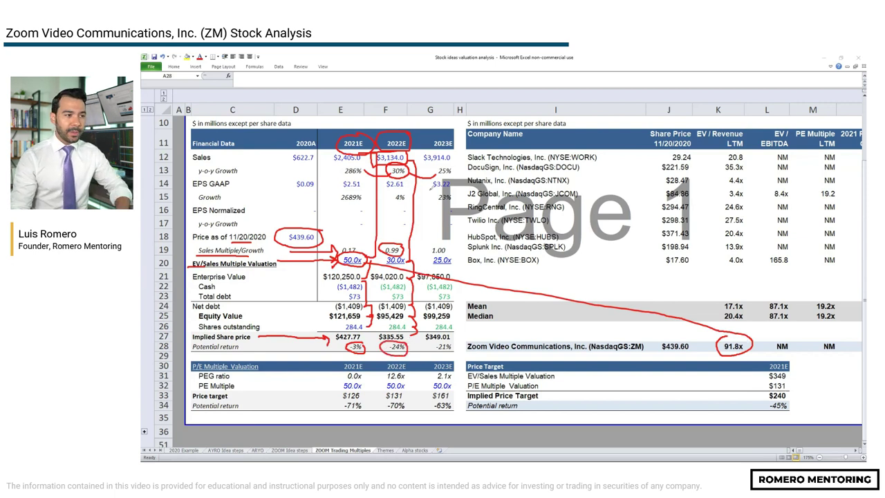
- Mark the 2023E heading, implied share price and potential return in red, and clear all pen marks
mouse_move(455, 138)
left_mouse_down()
mouse_move(436, 149)
mouse_move(457, 145)
left_mouse_up()
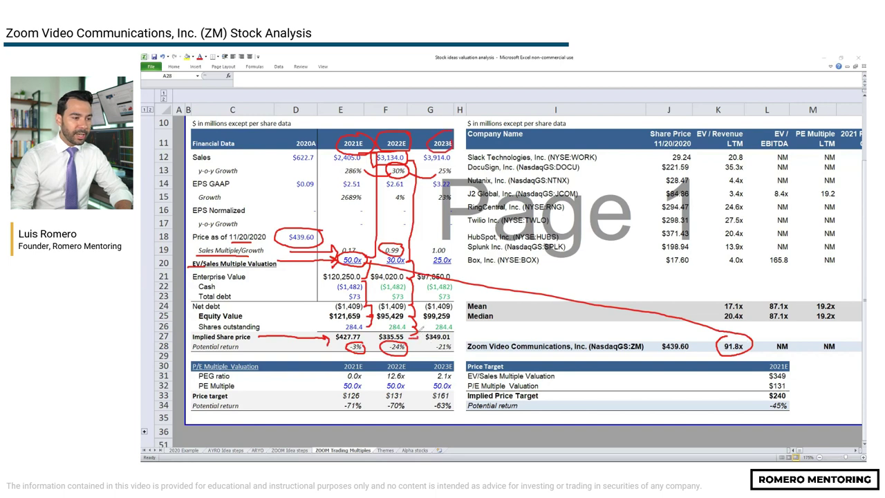
mouse_move(455, 329)
left_mouse_down()
mouse_move(424, 337)
mouse_move(462, 341)
mouse_move(435, 338)
mouse_move(449, 353)
mouse_move(457, 343)
left_mouse_up()
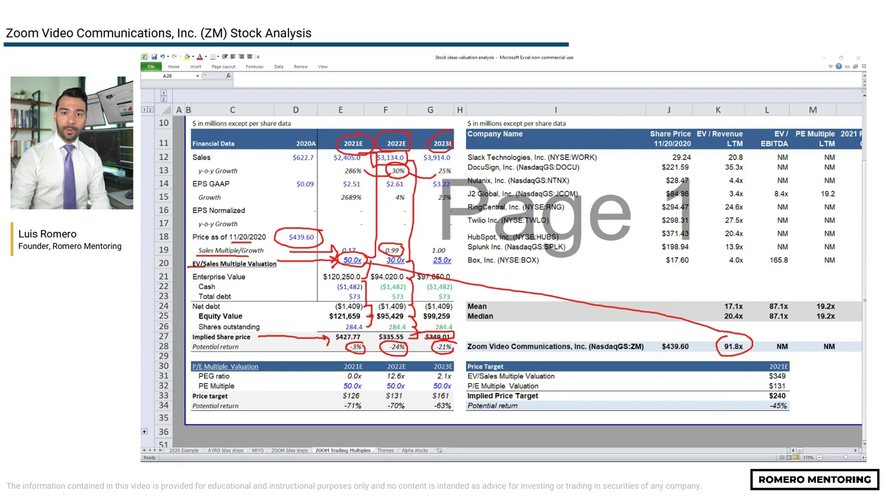
key("Escape")
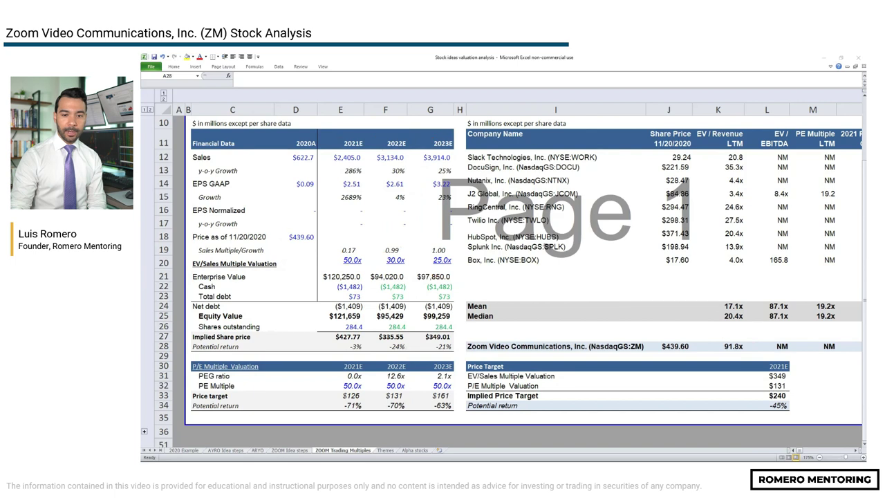
- Switch to the PowerPoint EV/Sales price target slide, circle the 2022E–2024E price targets and the 5/15/2020 date, and return to the Excel workbook
key("alt+Tab")
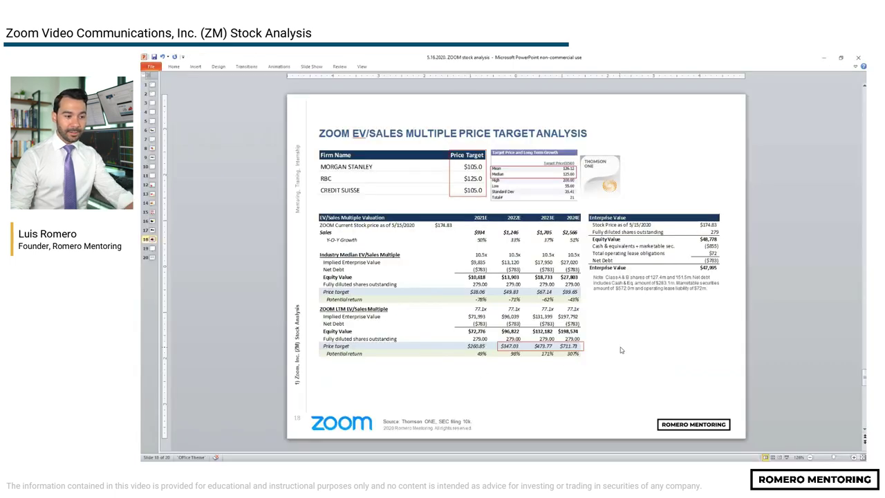
scroll(620, 350, "up", 2)
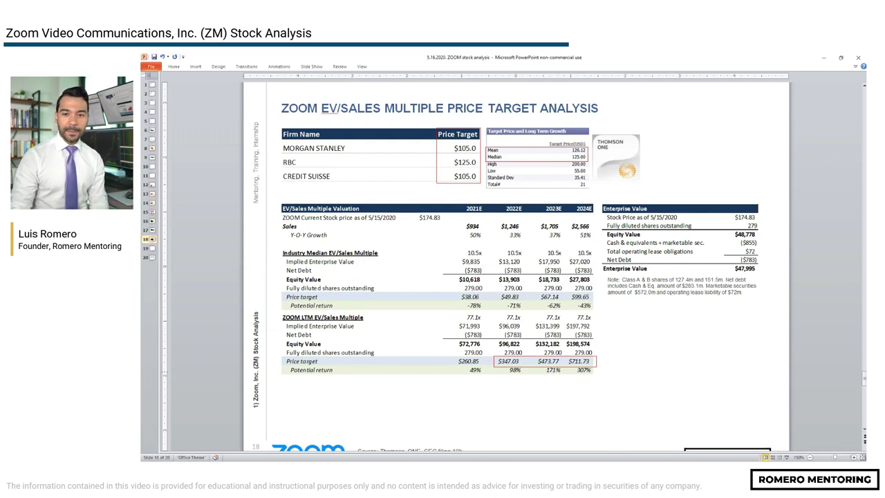
mouse_move(603, 354)
left_mouse_down()
mouse_move(507, 378)
mouse_move(604, 354)
left_mouse_up()
mouse_move(381, 202)
left_mouse_down()
mouse_move(354, 230)
mouse_move(407, 204)
left_mouse_up()
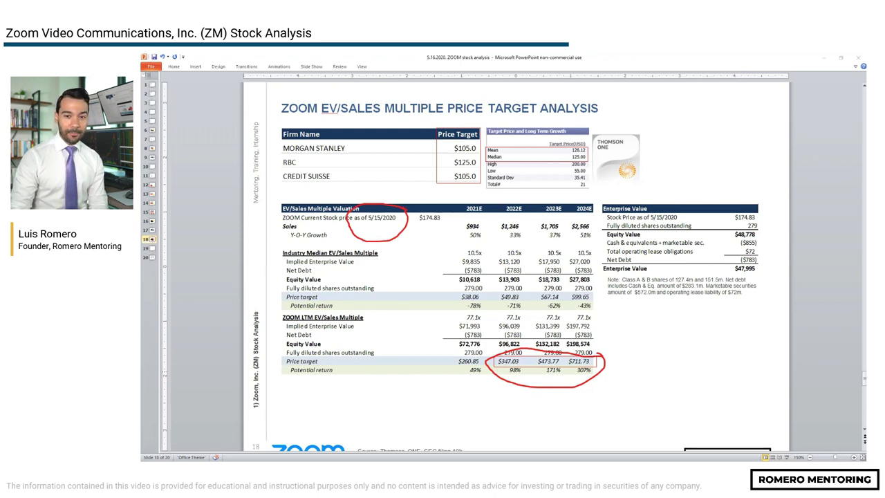
key("Escape")
left_click(824, 57)
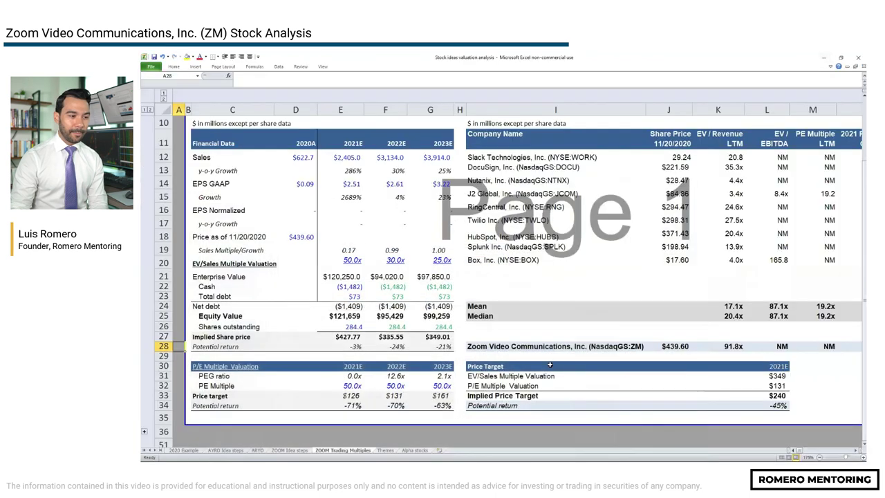
- Set the 2022E and 2023E EV/Sales multiples to 50x in the Zoom valuation
left_click_drag(385, 346, 430, 345)
left_click(468, 347)
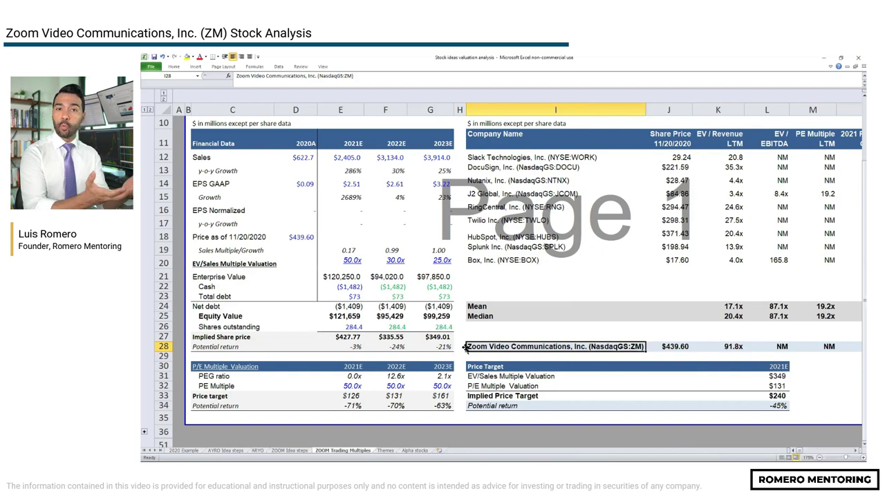
left_click(393, 262)
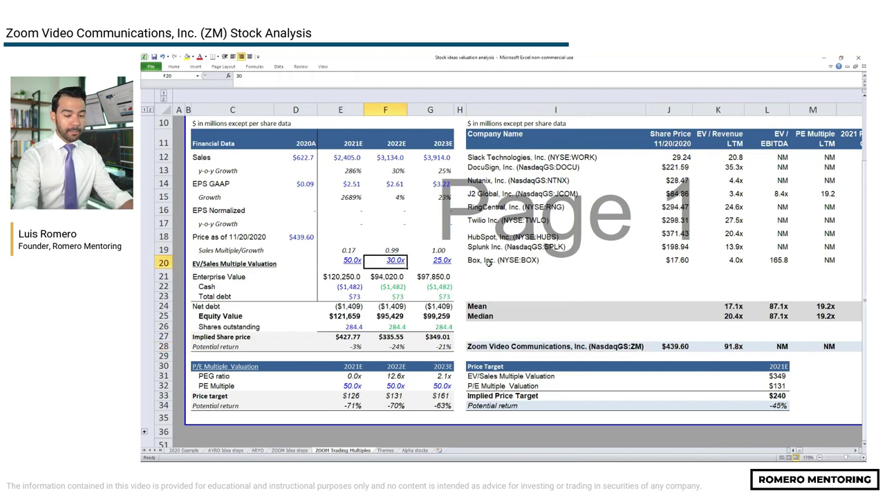
key("shift+Right")
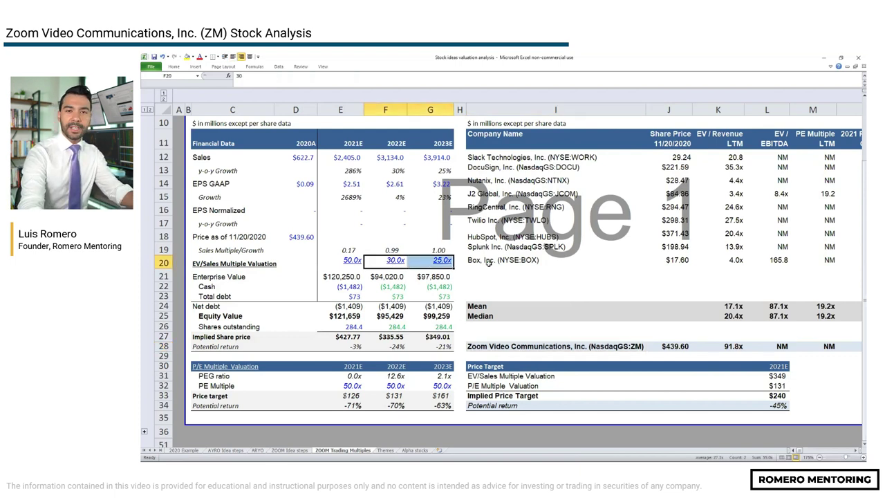
type("50")
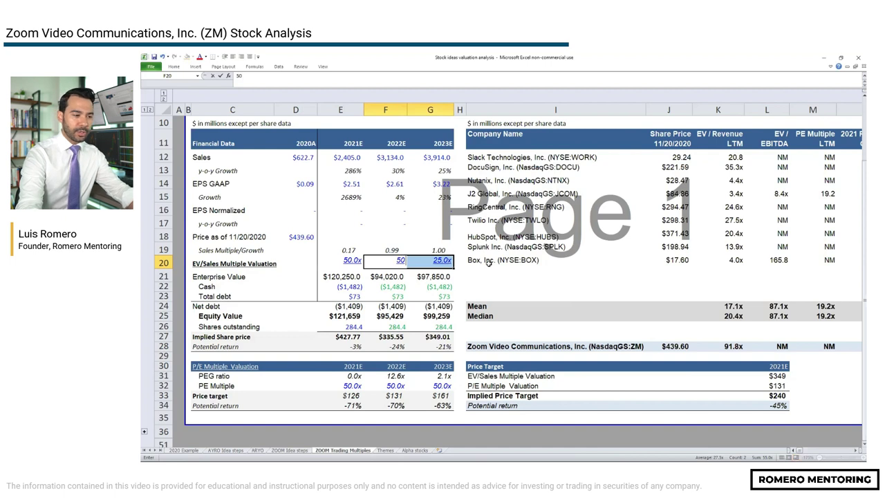
key("ctrl+Return")
- Examine the 2022E potential return formula and the 2023E potential return under the EV/Sales valuation
key("ctrl+Down")
key("ctrl+Down")
key("Up")
key("Up")
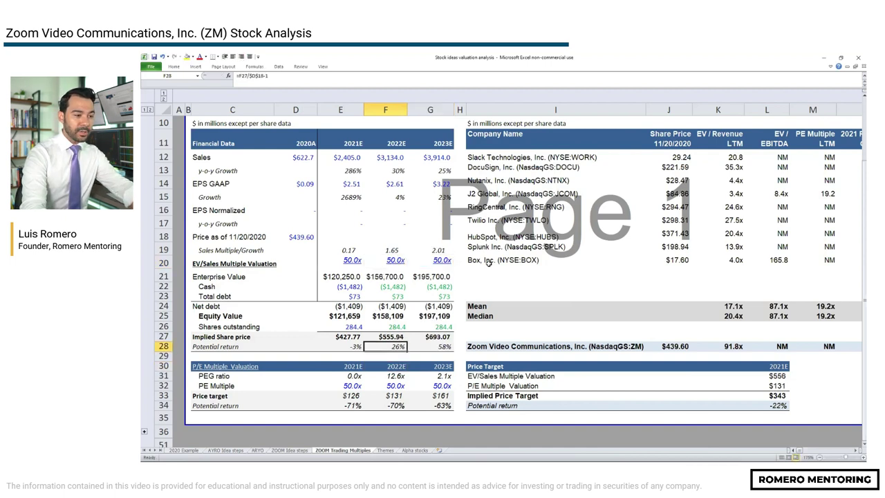
key("F2")
key("ctrl+Return")
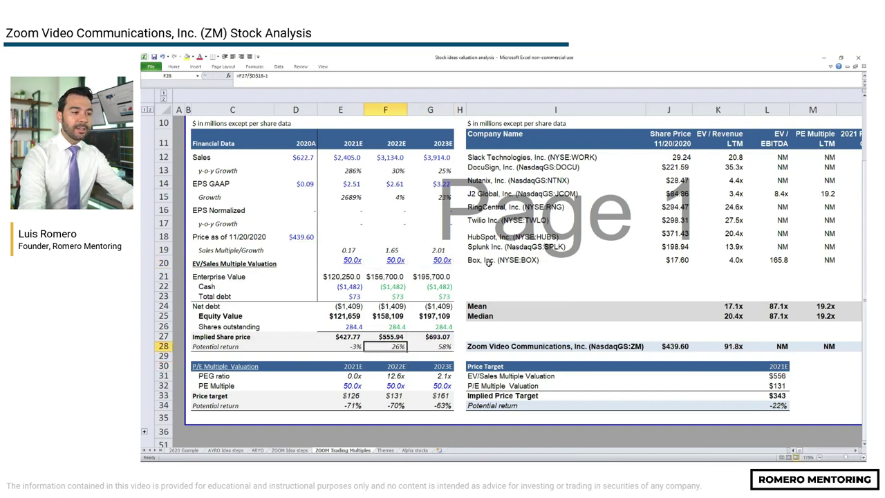
key("Right")
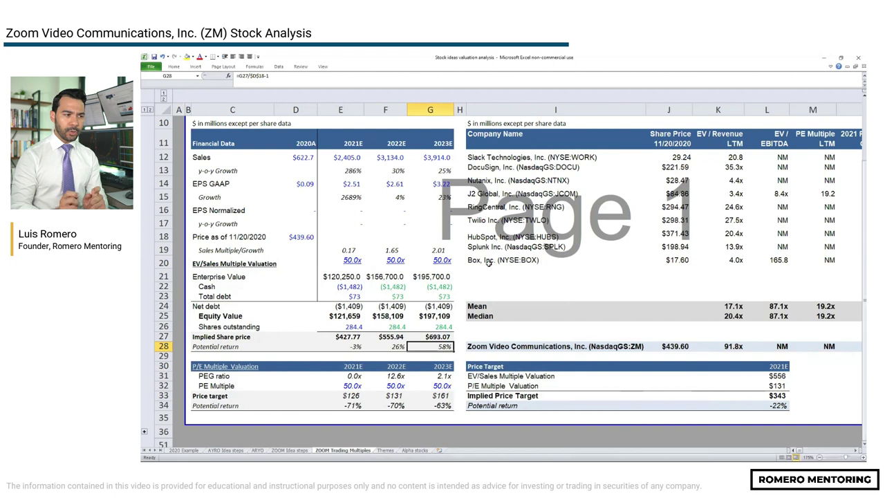
- Mark the 2022E–2023E sales multiple/growth ratios, sales growth and EV/Sales multiples in red, linking the ratios to the peer mean and median
left_click(553, 314)
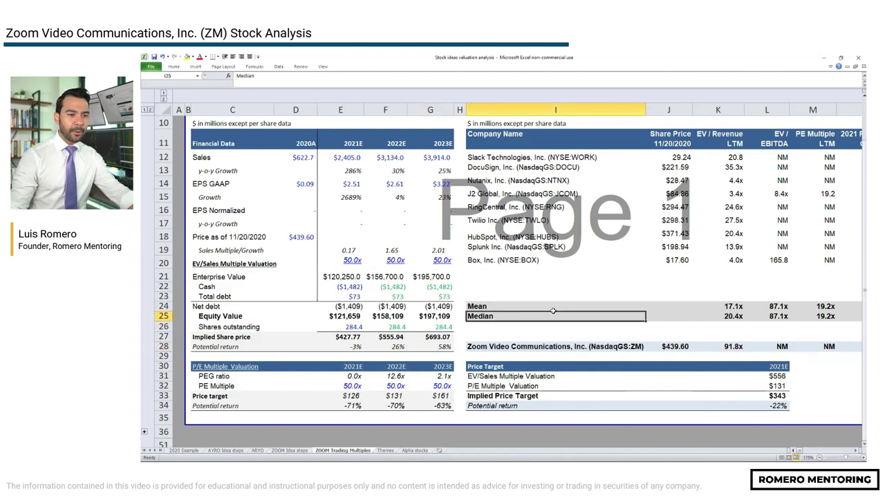
scroll(554, 313, "down", 2, "ctrl")
scroll(553, 302, "down", 1)
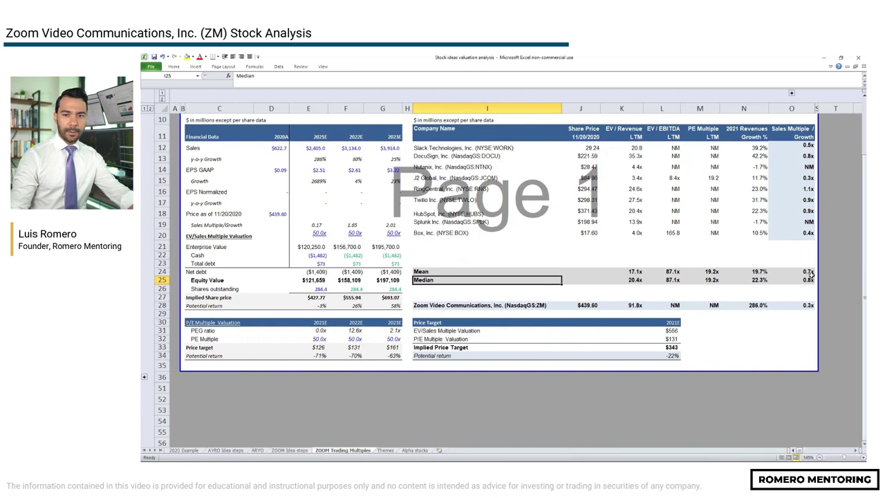
key("alt+Tab")
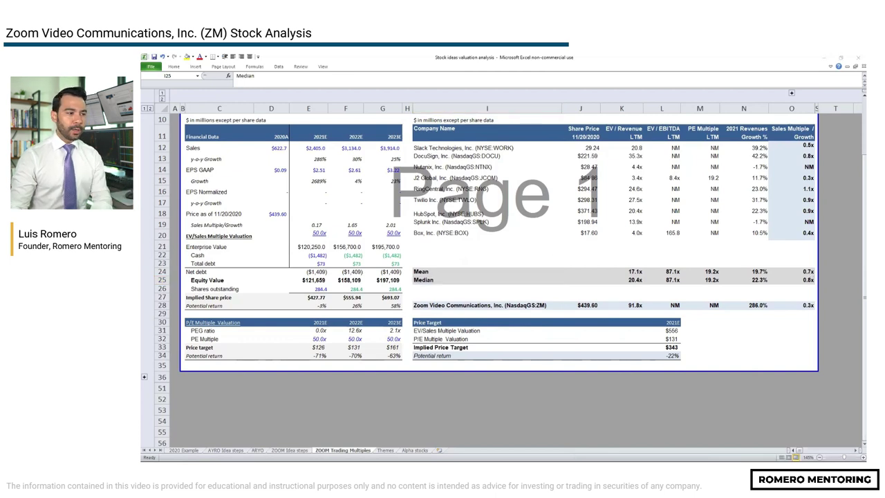
mouse_move(250, 225)
left_mouse_down()
mouse_move(298, 225)
mouse_move(336, 210)
mouse_move(412, 211)
mouse_move(408, 229)
mouse_move(332, 223)
left_mouse_up()
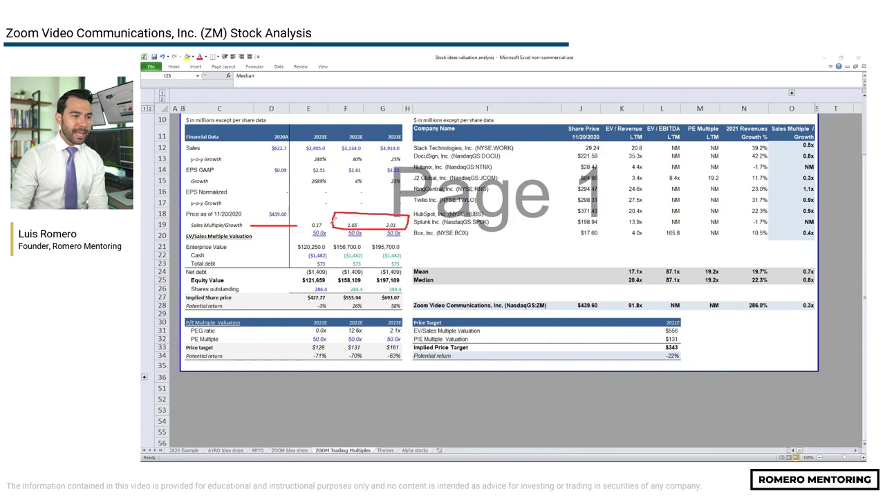
mouse_move(408, 225)
left_mouse_down()
mouse_move(806, 257)
mouse_move(832, 285)
mouse_move(783, 270)
mouse_move(807, 258)
left_mouse_up()
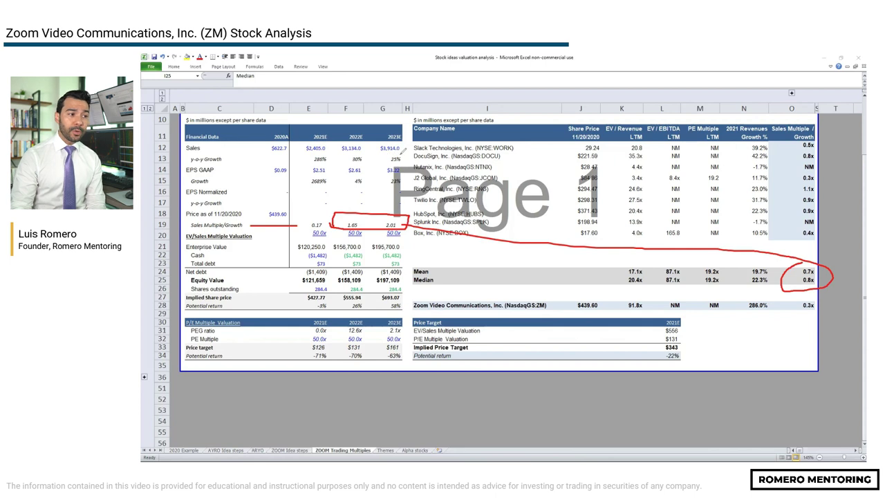
mouse_move(402, 148)
left_mouse_down()
mouse_move(346, 147)
mouse_move(340, 160)
mouse_move(408, 164)
mouse_move(408, 149)
left_mouse_up()
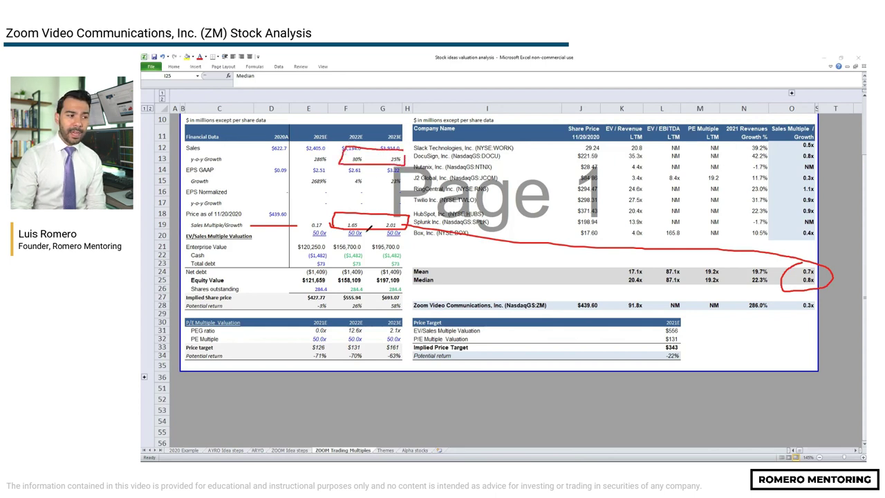
left_click_drag(369, 226, 412, 231)
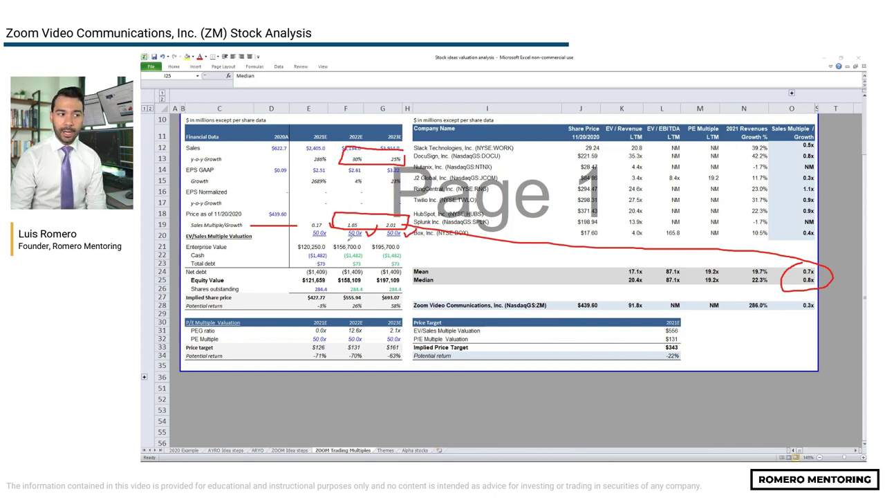
- Undo the change to the 2022E and 2023E EV/Sales multiples
scroll(358, 235, "up", 1)
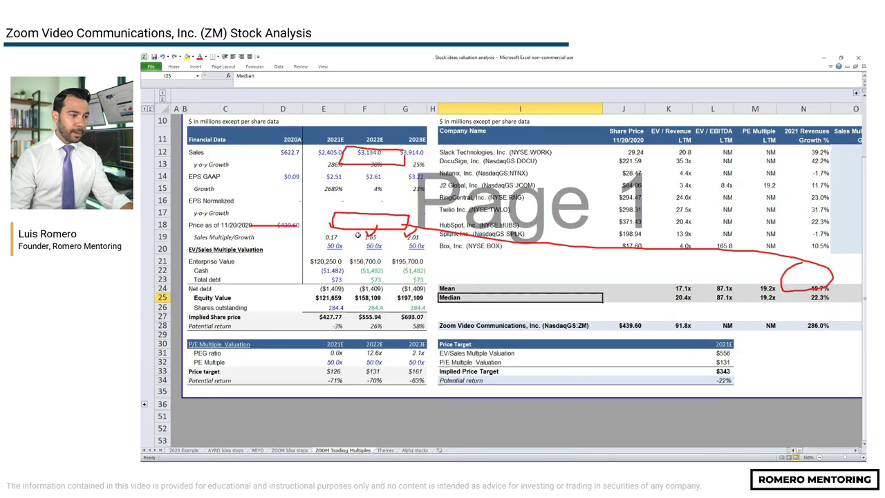
scroll(358, 236, "up", 1)
key("ctrl+z")
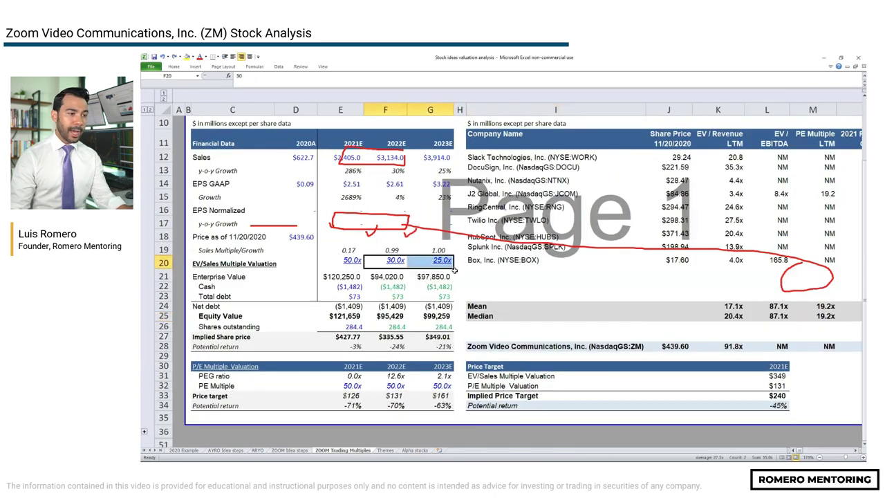
- Review the 2022E and 2023E EV/Sales multiples, implied share prices and potential returns, and clear the pen marks
left_click(393, 257)
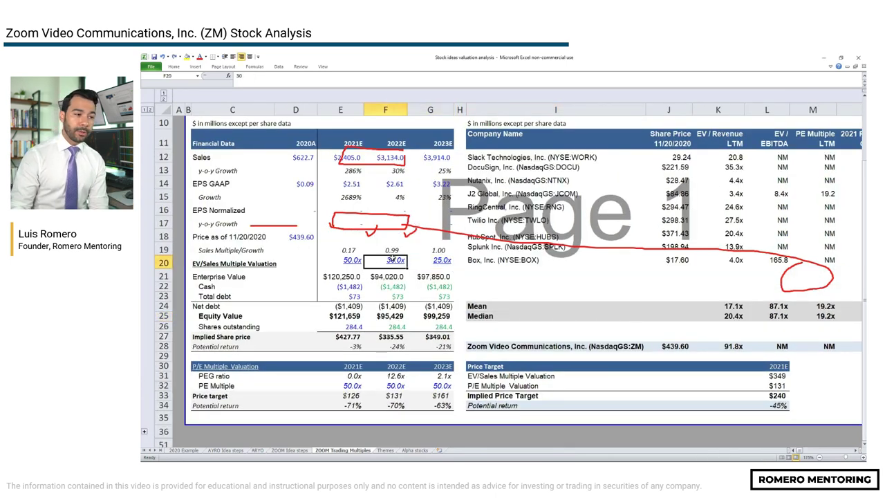
left_click(435, 260)
left_click_drag(384, 347, 444, 336)
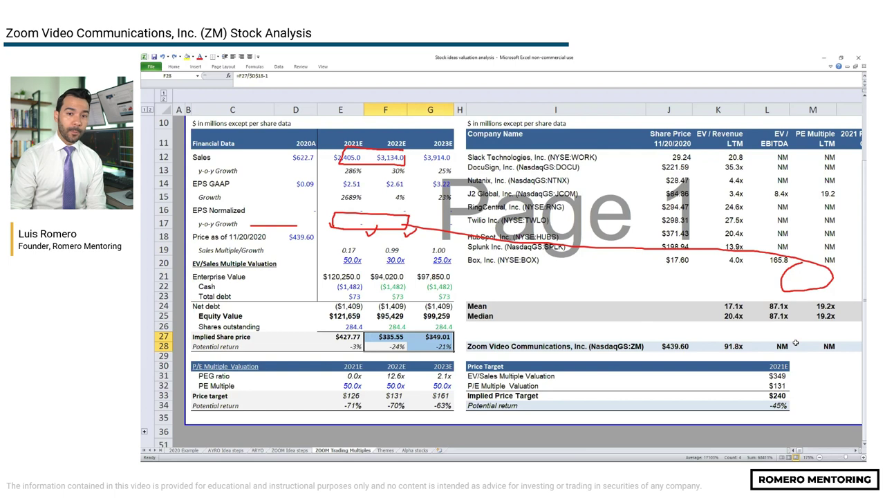
key("Escape")
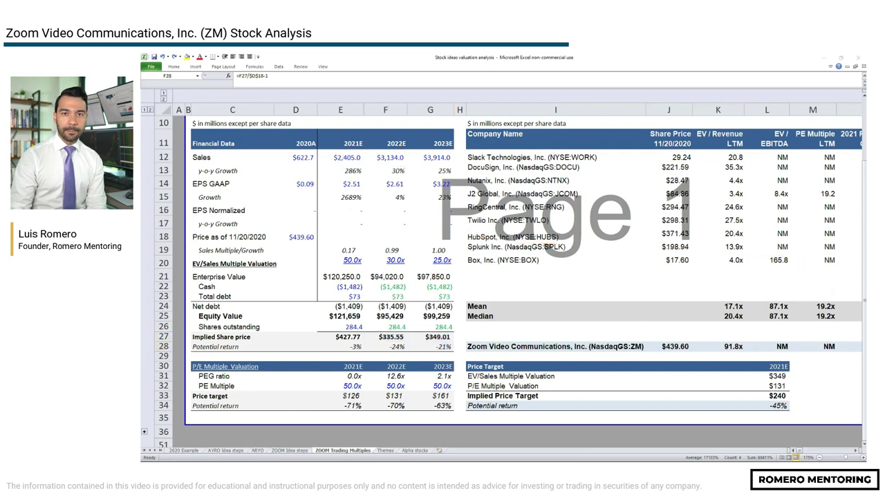
- Circle the P/E Multiple Valuation heading and the EPS GAAP row in red, and clear the pen marks
mouse_move(269, 355)
left_mouse_down()
mouse_move(181, 361)
mouse_move(205, 373)
mouse_move(265, 374)
mouse_move(272, 356)
left_mouse_up()
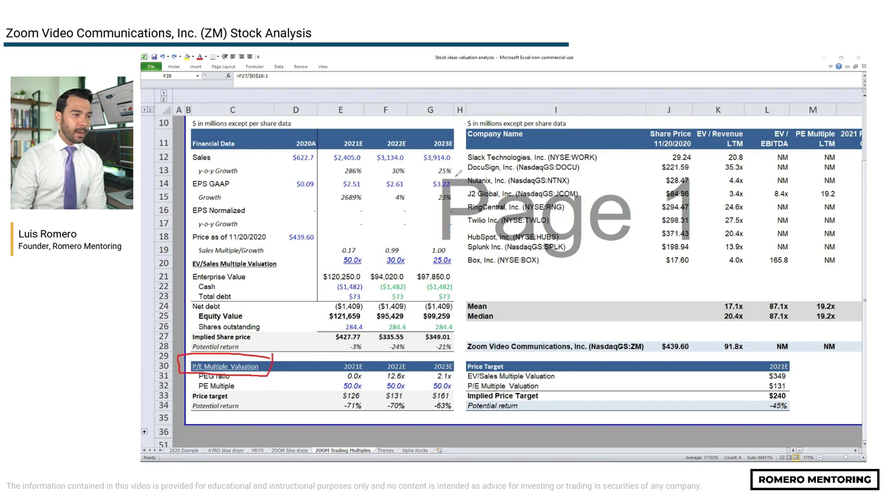
mouse_move(451, 178)
left_mouse_down()
mouse_move(300, 166)
mouse_move(174, 171)
mouse_move(308, 195)
mouse_move(464, 191)
mouse_move(455, 169)
left_mouse_up()
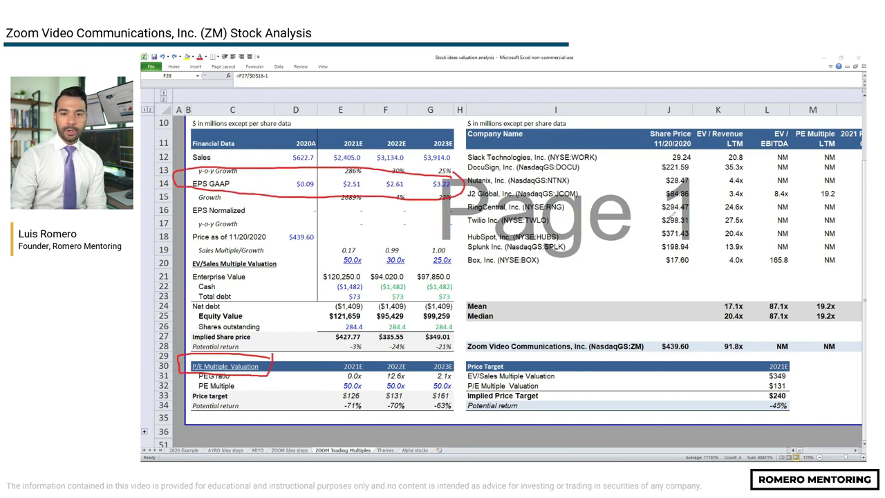
key("e")
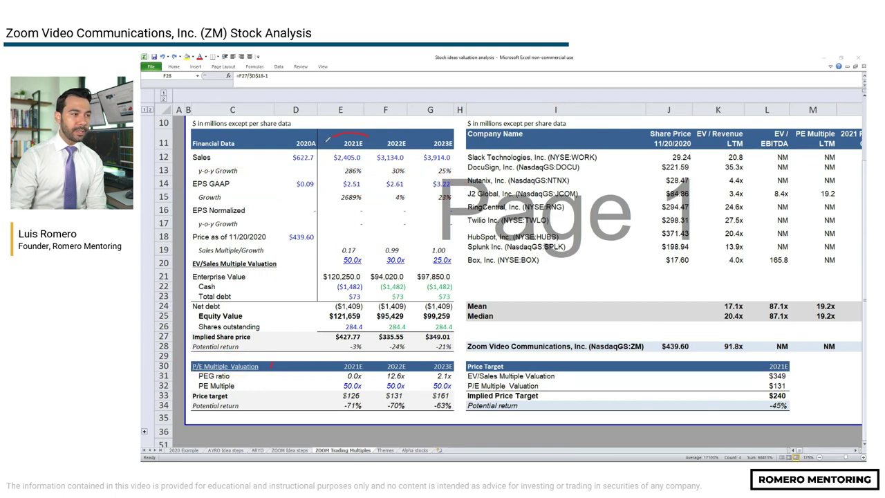
- Mark the 2021E heading and 2021E–2023E EPS GAAP figures in red, and draw an arrow to the circled 2021E PE multiple
left_click_drag(367, 138, 365, 141)
mouse_move(360, 179)
left_mouse_down()
mouse_move(338, 187)
mouse_move(371, 185)
left_mouse_up()
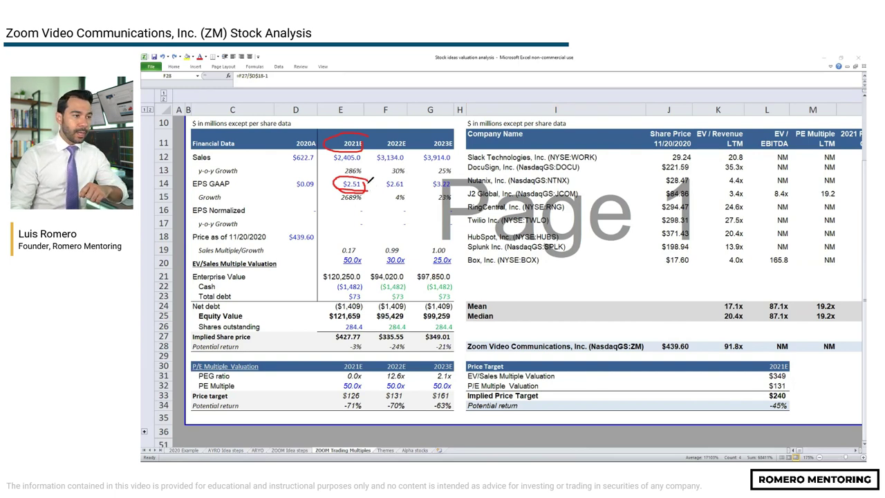
mouse_move(366, 185)
left_mouse_down()
mouse_move(459, 178)
mouse_move(426, 187)
mouse_move(419, 208)
mouse_move(455, 209)
left_mouse_up()
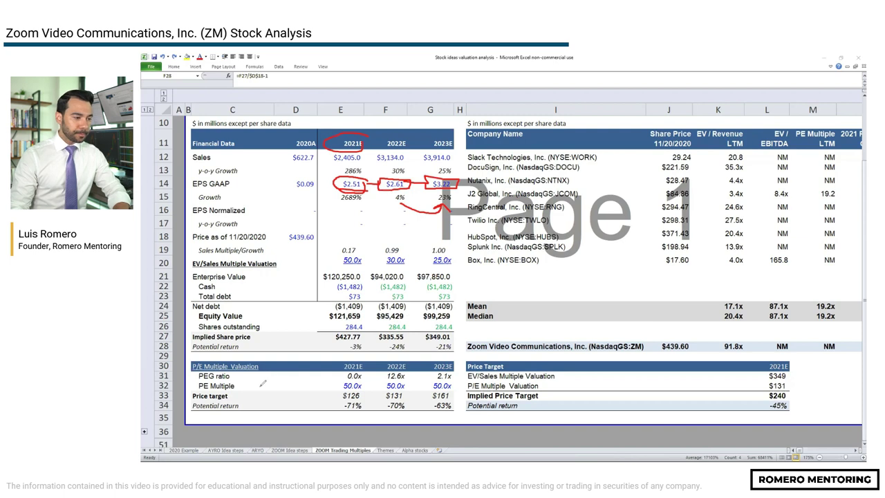
mouse_move(245, 389)
left_mouse_down()
mouse_move(340, 386)
mouse_move(334, 401)
left_mouse_up()
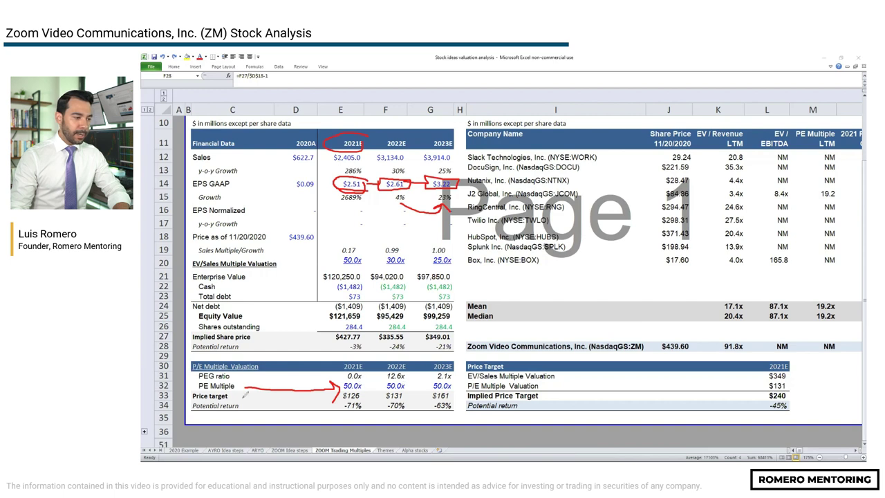
mouse_move(366, 377)
left_mouse_down()
mouse_move(337, 381)
mouse_move(358, 392)
mouse_move(368, 376)
mouse_move(365, 383)
left_mouse_up()
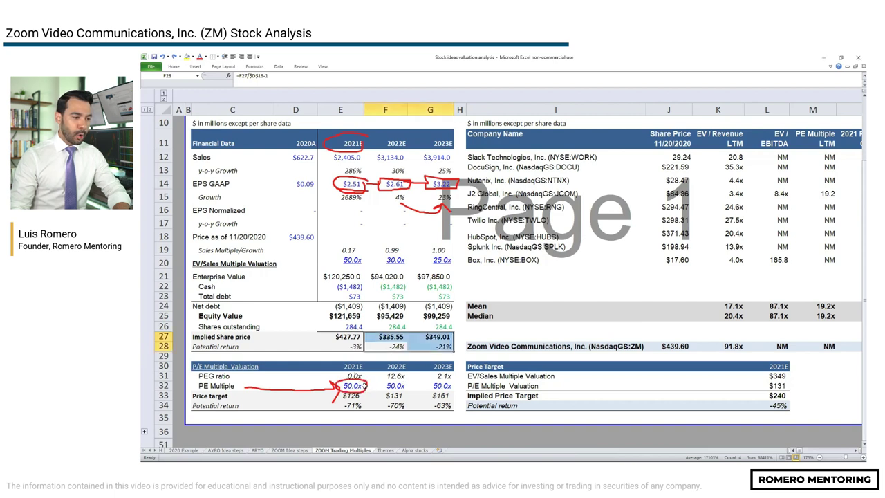
left_click(615, 356)
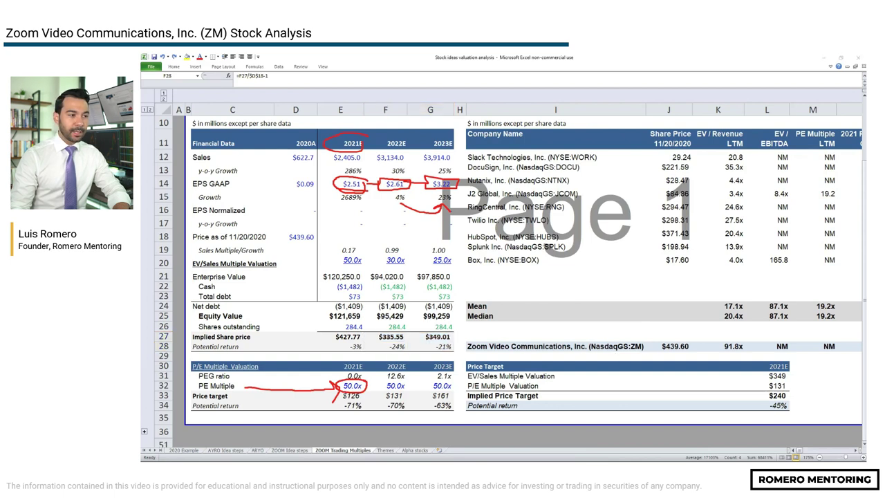
- Trace each year's EPS GAAP down to its PE multiple in red, circle the 2022E price target, and clear the pen marks
mouse_move(365, 188)
left_mouse_down()
mouse_move(370, 384)
mouse_move(359, 397)
left_mouse_up()
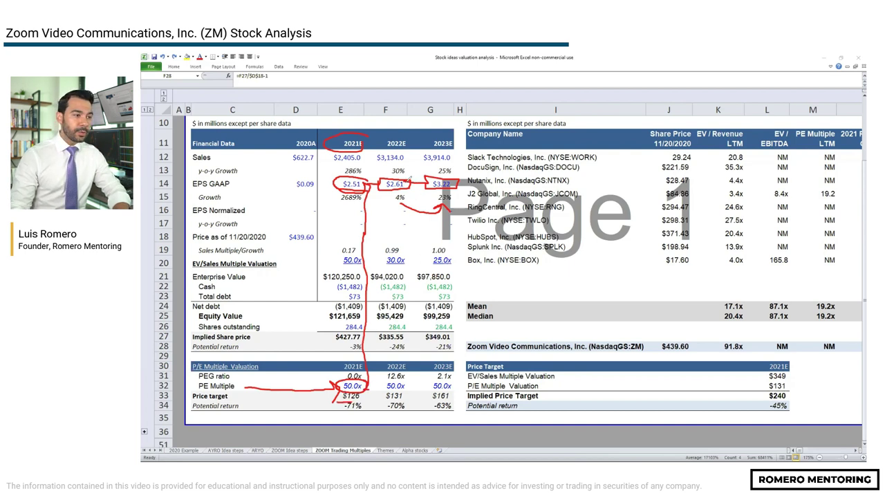
mouse_move(408, 179)
left_mouse_down()
mouse_move(423, 237)
mouse_move(426, 336)
mouse_move(417, 387)
mouse_move(404, 394)
mouse_move(393, 386)
mouse_move(385, 396)
mouse_move(405, 400)
mouse_move(401, 391)
left_mouse_up()
left_click_drag(456, 183, 456, 389)
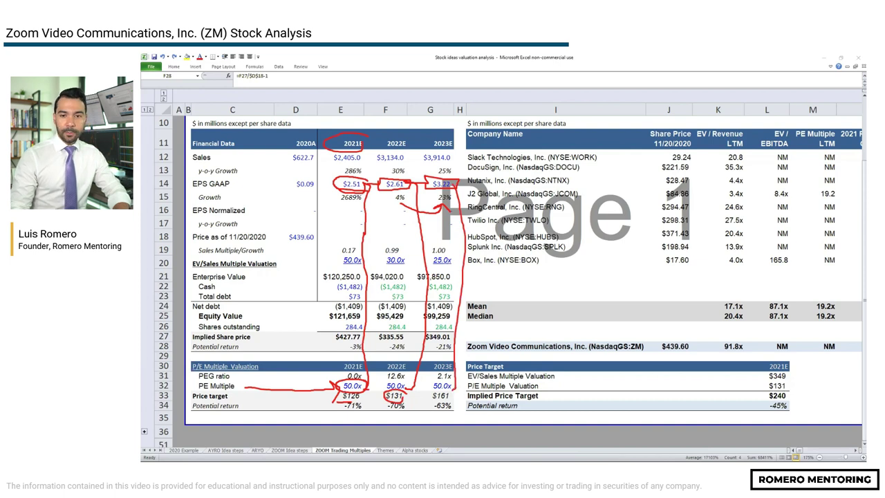
key("e")
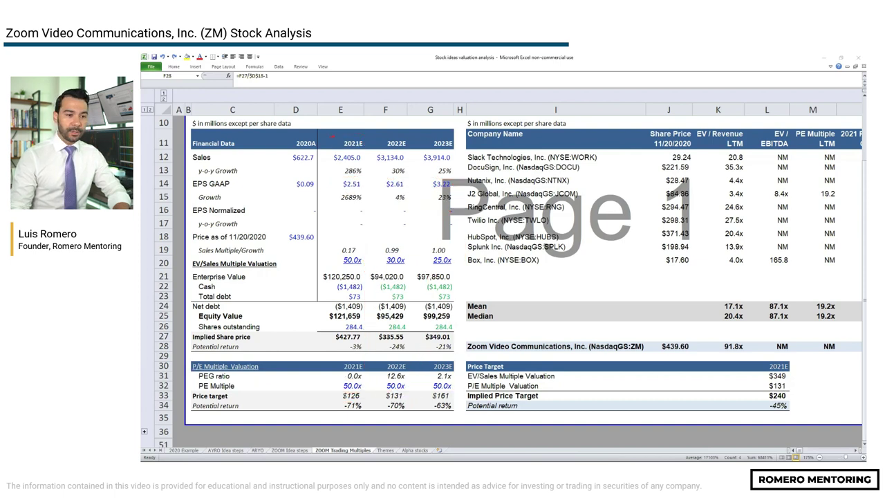
- Set the PE multiple to 100x for 2021E, 2022E and 2023E
left_click(344, 386)
key("shift+Right")
key("shift+Right")
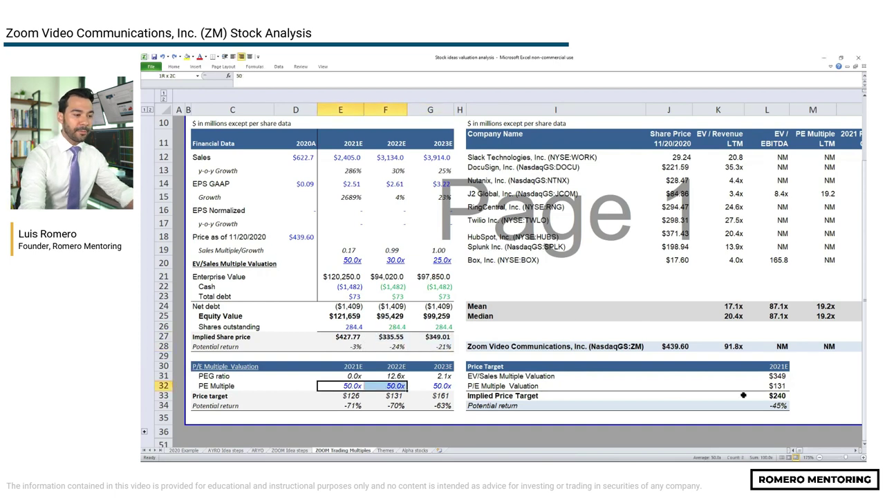
type("100")
key("ctrl+Return")
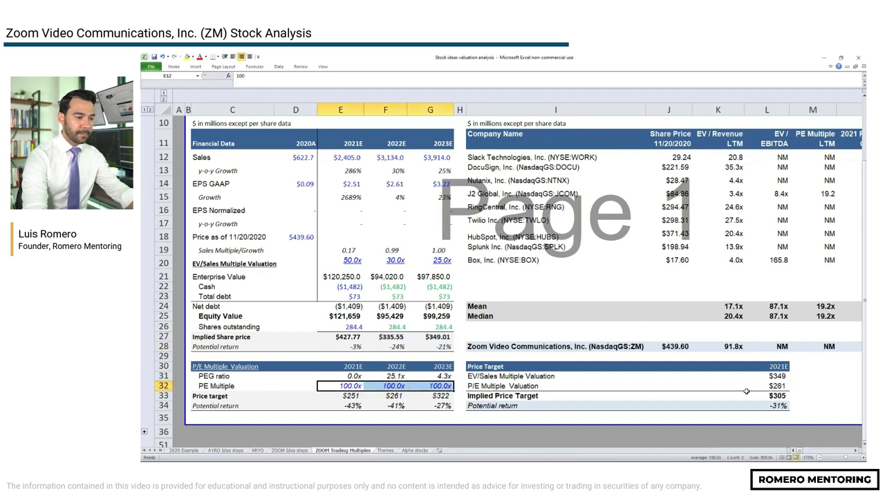
- Examine the 2022E and 2023E price target formulas in the P/E Multiple Valuation section
key("Down")
key("Right")
key("F2")
key("Escape")
key("Right")
key("F2")
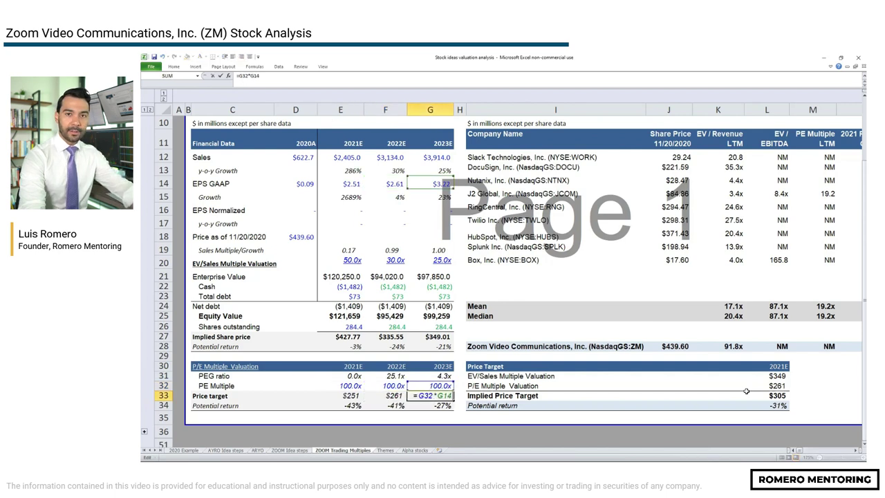
key("Escape")
key("Left")
key("Up")
key("ctrl+space")
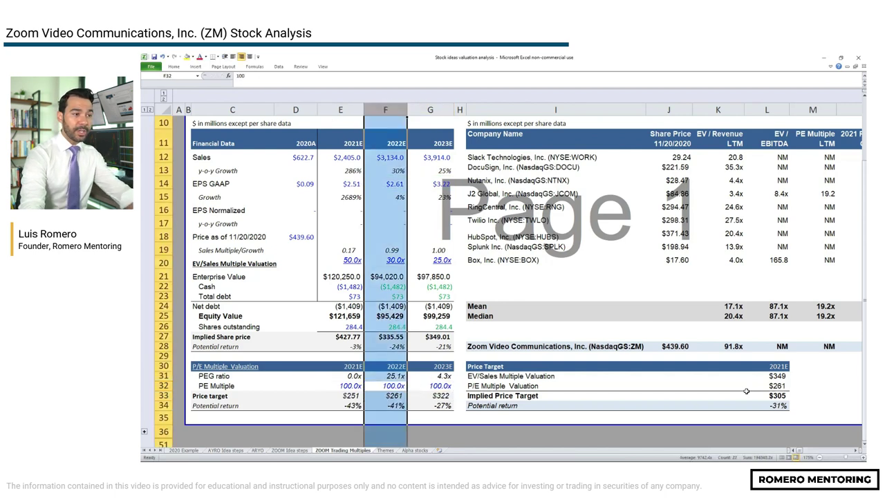
key("shift+Right")
key("Down")
key("Right")
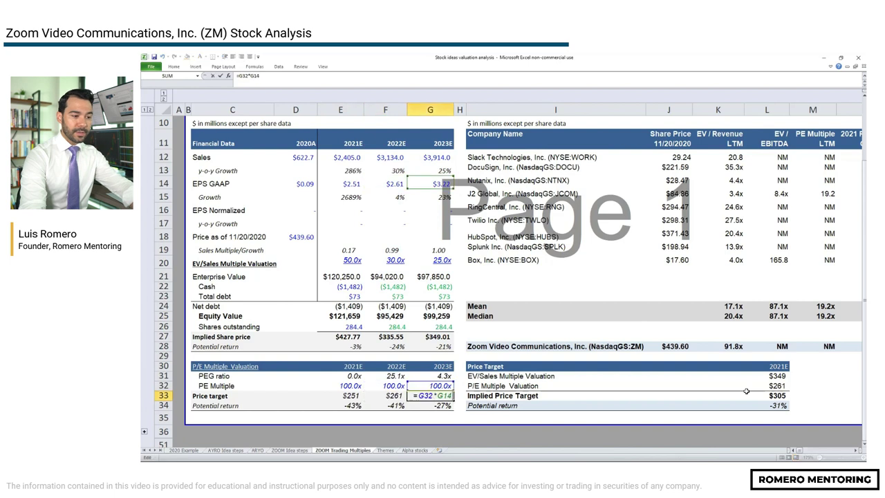
key("Down")
key("F2")
key("Escape")
- Set the PE multiple to 200x for both 2022E and 2023E
key("Left")
key("Up")
key("Up")
key("shift+Right")
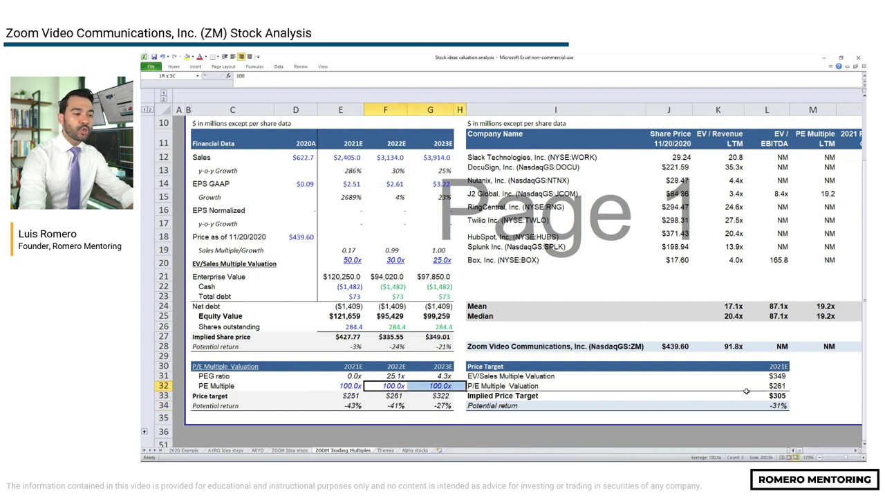
type("200")
key("ctrl+Return")
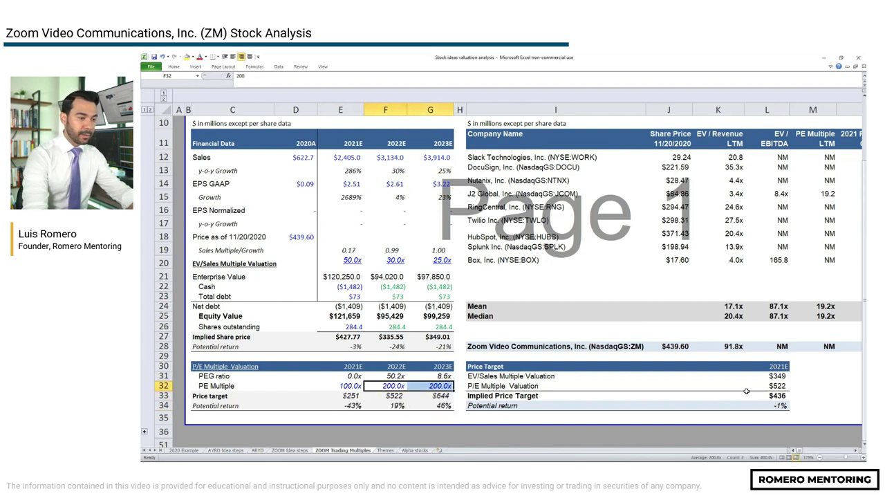
- Check the 2022E potential return and set the 2021E PE multiple to 200x
key("Down")
key("Right")
key("Down")
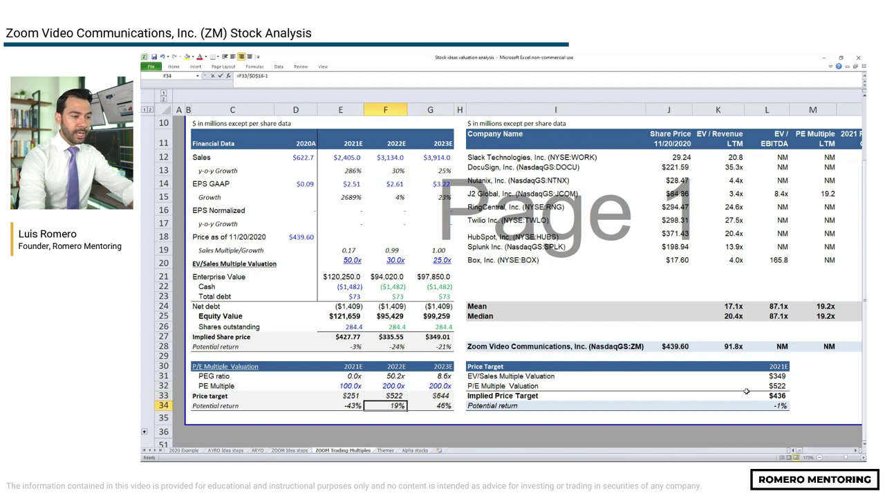
key("Up")
key("Up")
key("Left")
key("Left")
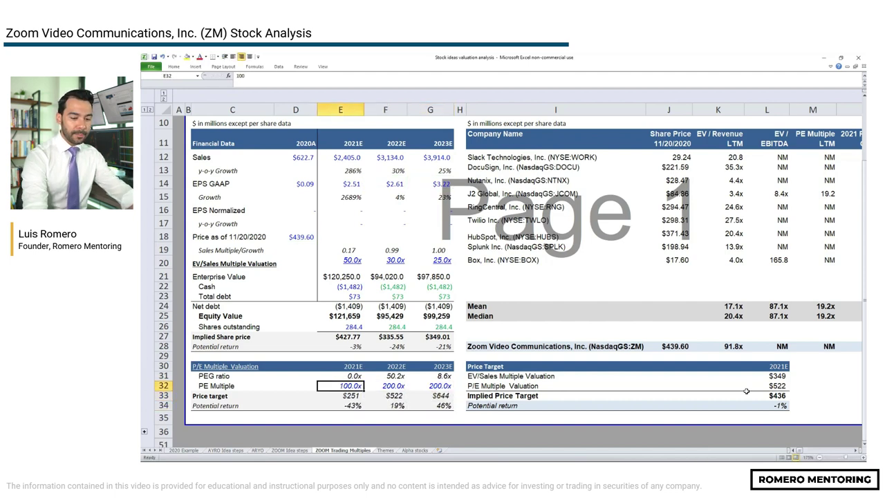
type("200")
key("ctrl+Return")
- Fill the 2021E–2023E PE multiple cells with yellow
key("shift+Right")
key("shift+Right")
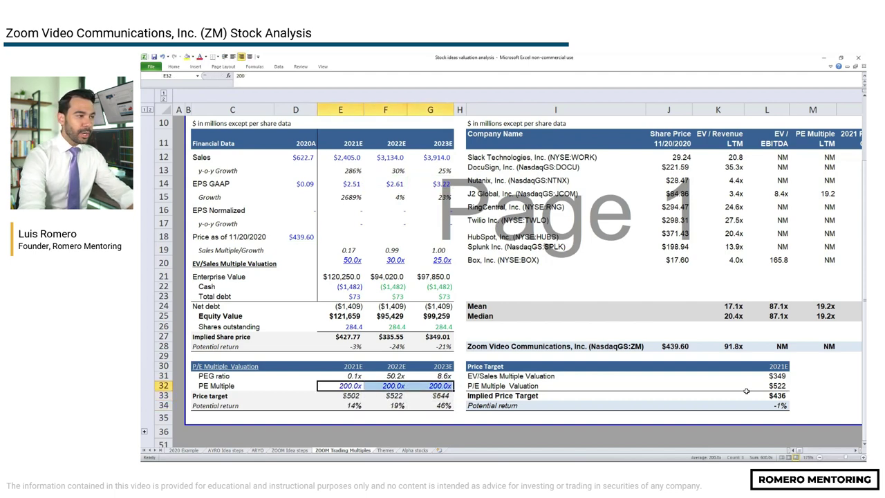
key("alt+5")
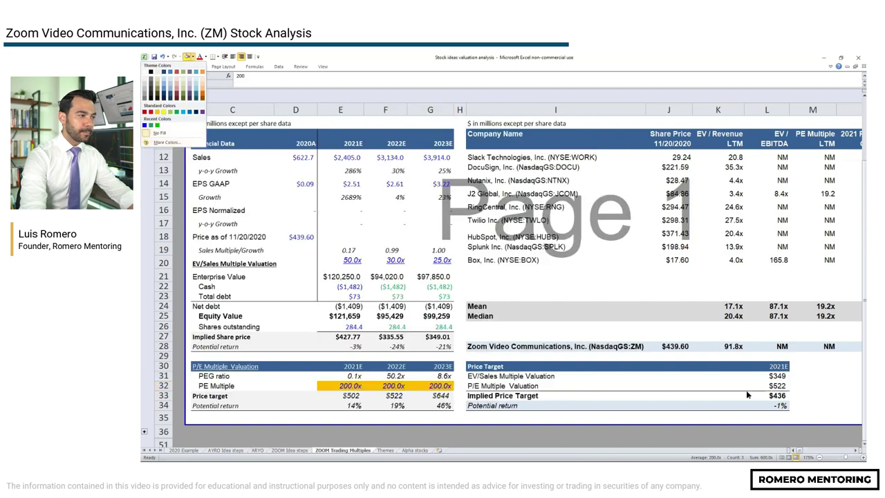
key("Return")
- Examine the PEG ratio formula for 2021E and compare the PEG ratios for 2022E and 2023E
key("Up")
key("Up")
key("Up")
key("Up")
key("Up")
key("Up")
key("Down")
key("Down")
key("Down")
key("Down")
key("Down")
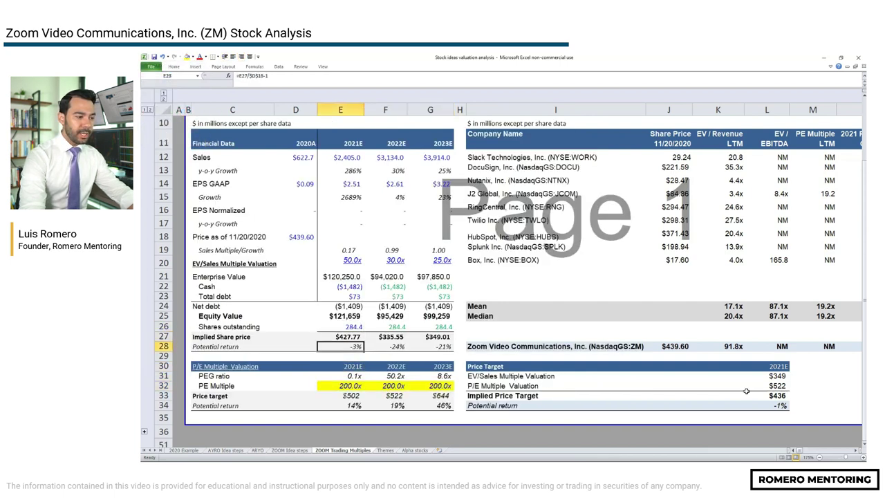
key("Right")
key("Left")
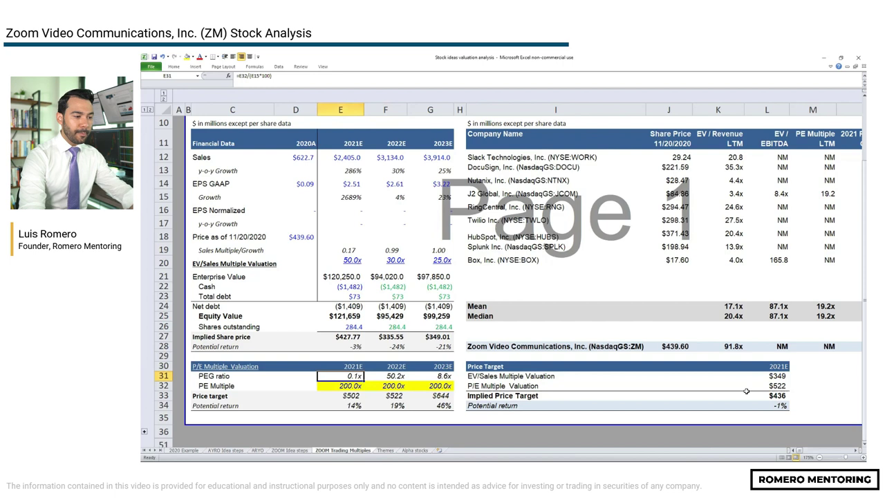
key("F2")
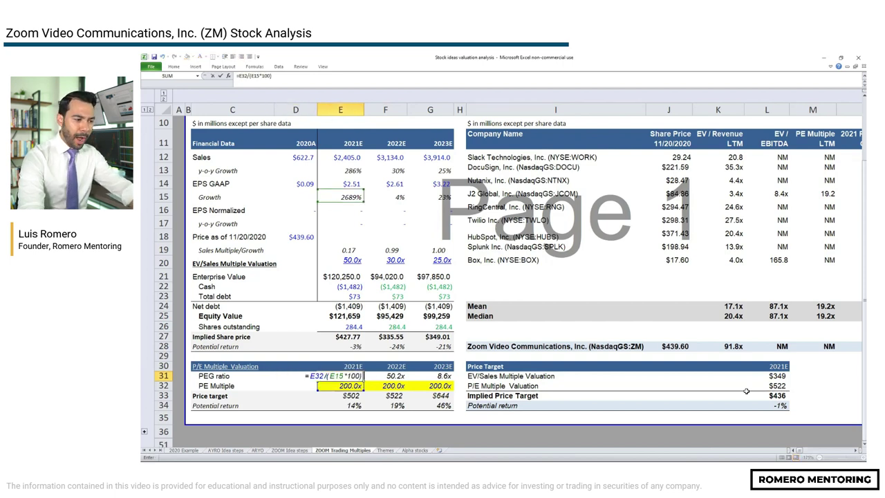
key("Tab")
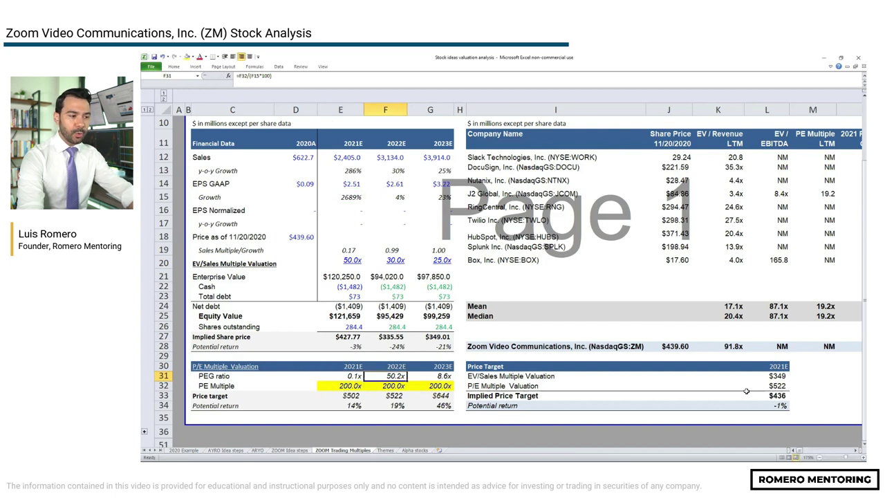
key("shift+Right")
key("shift+Right")
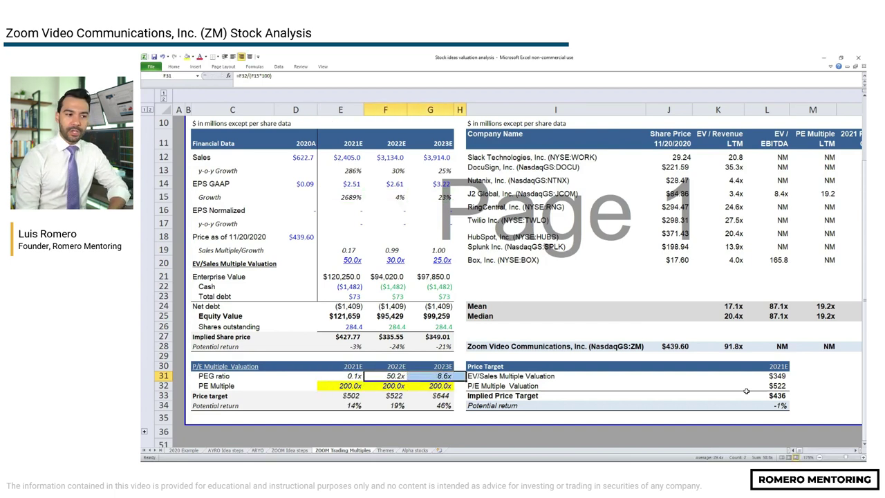
key("Left")
key("Right")
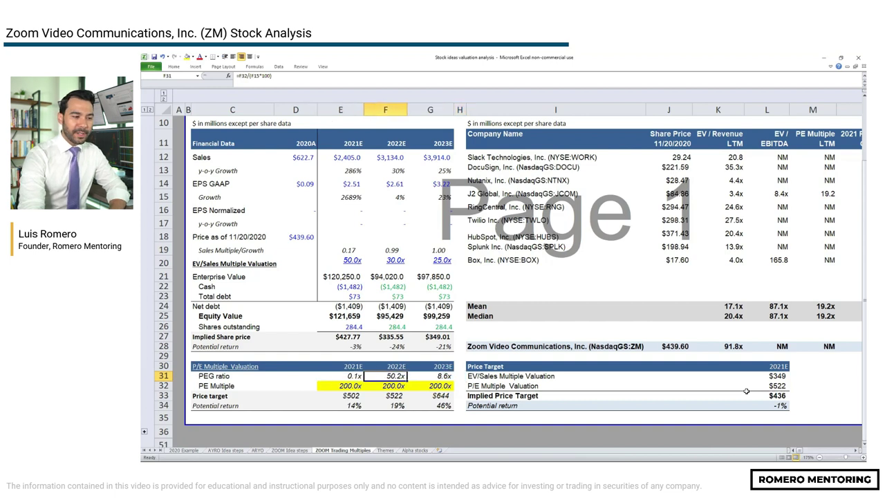
- Fill the 2022E EPS GAAP growth cell with yellow
key("Up")
key("Up")
key("Up")
key("Up")
key("Up")
key("Up")
key("Up")
key("Up")
key("Up")
key("Up")
key("Up")
key("Up")
key("Up")
key("Up")
key("Up")
key("Up")
key("Up")
key("Down")
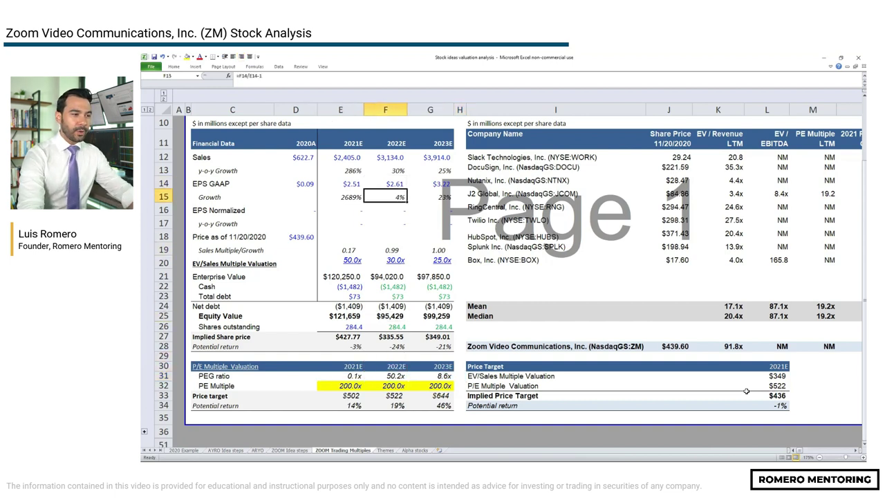
key("alt+4")
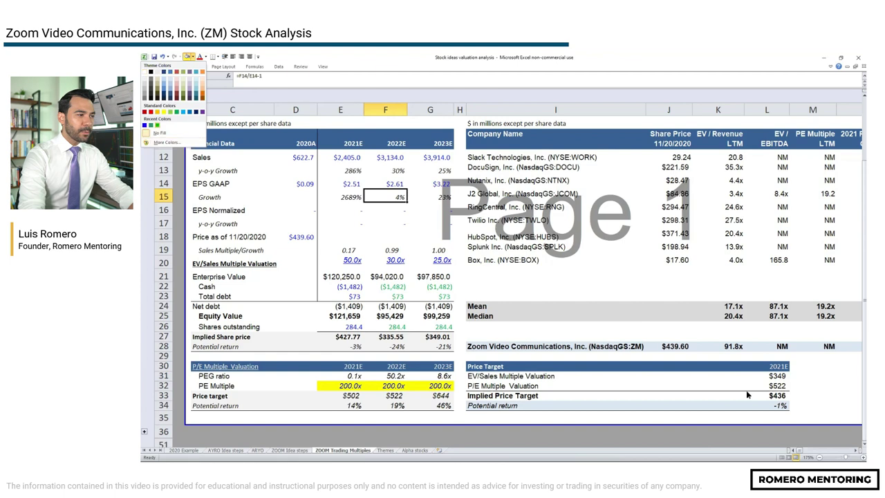
key("Down")
key("Return")
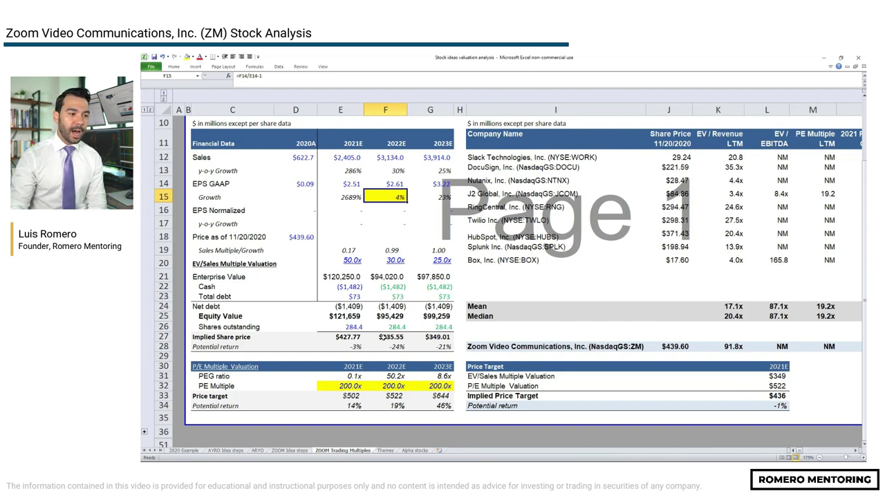
- Review the 2022E–2023E implied share prices and returns, and set both years' PE multiples to 150x
left_click_drag(384, 336, 432, 341)
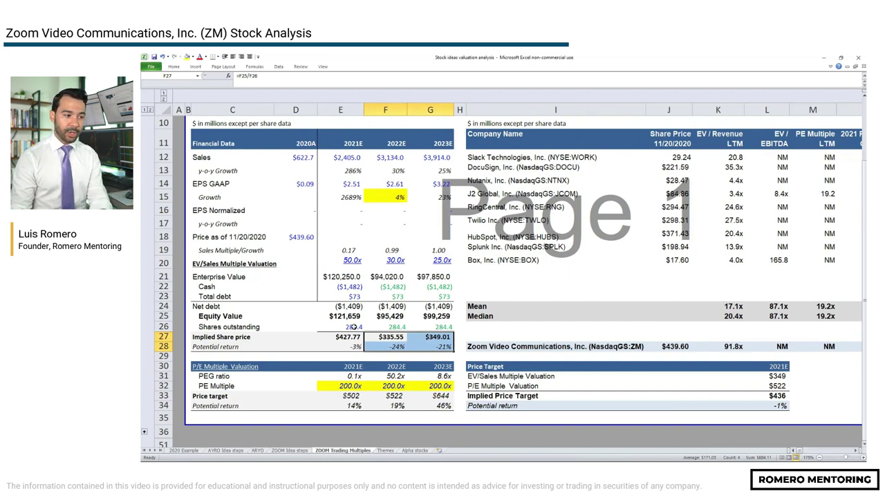
left_click(388, 392)
key("Up")
key("shift+Right")
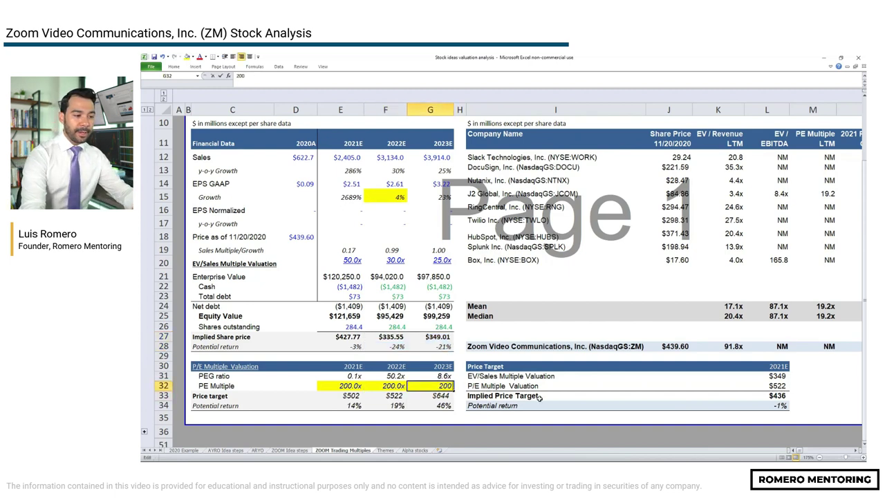
key("shift+Left")
key("shift+Right")
type("100")
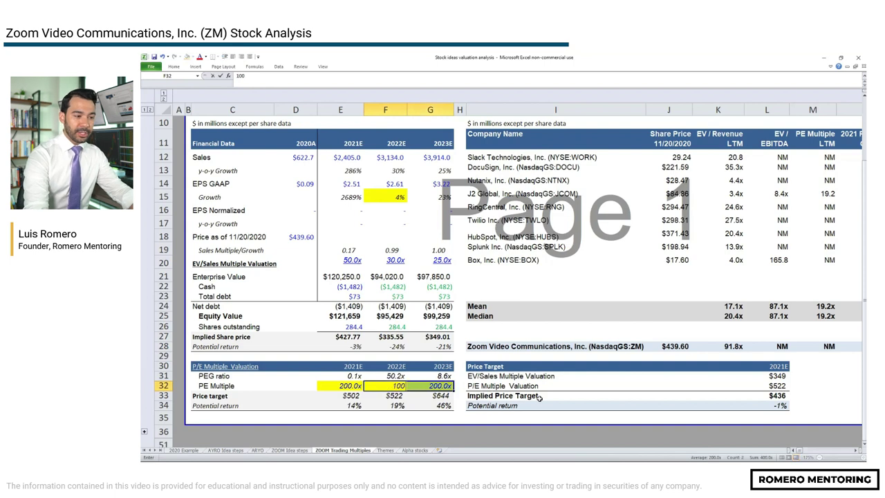
key("BackSpace")
key("BackSpace")
type("50")
key("ctrl+Return")
- Compare the 2022E and 2023E potential returns in the P/E Multiple Valuation section
key("Down")
key("Down")
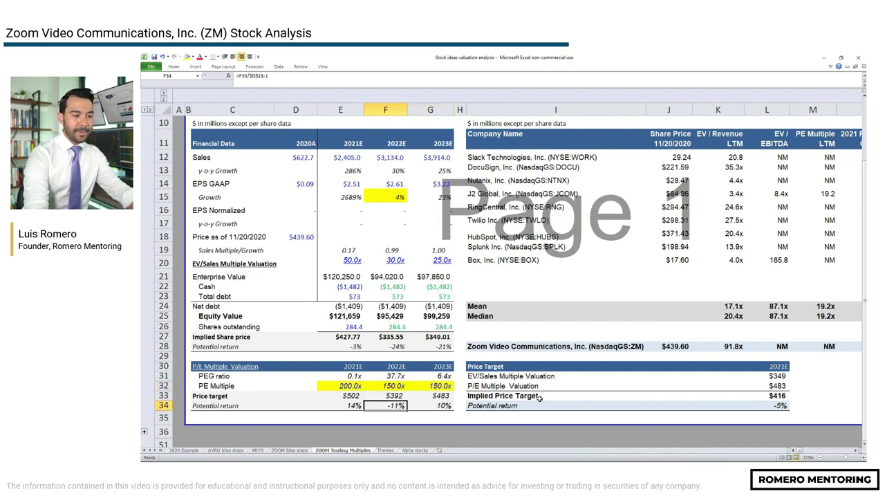
key("shift+Right")
key("shift+Left")
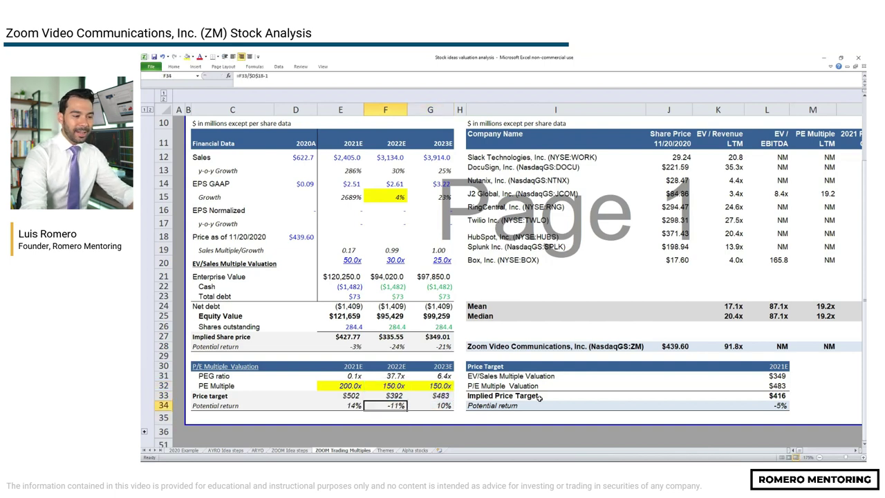
key("Right")
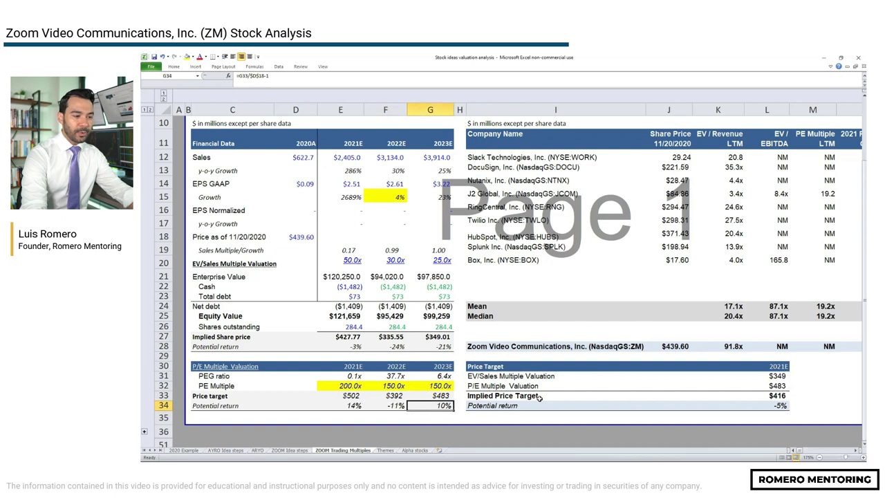
key("Left")
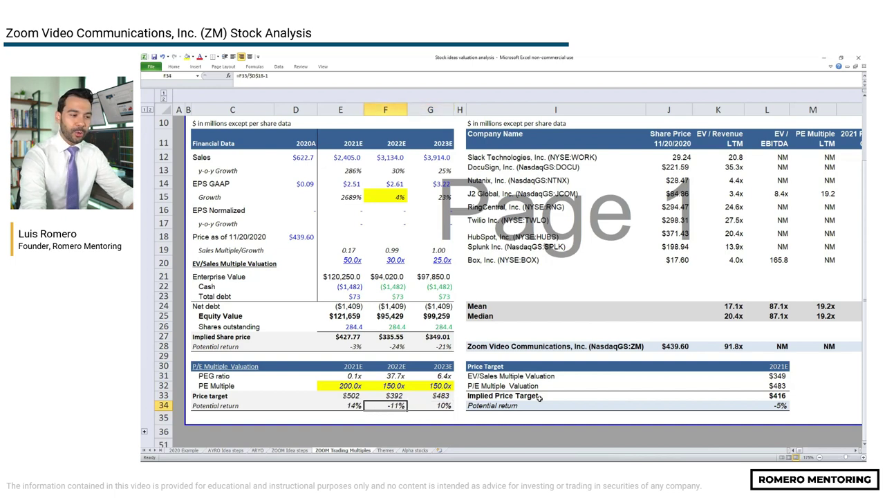
key("shift+Right")
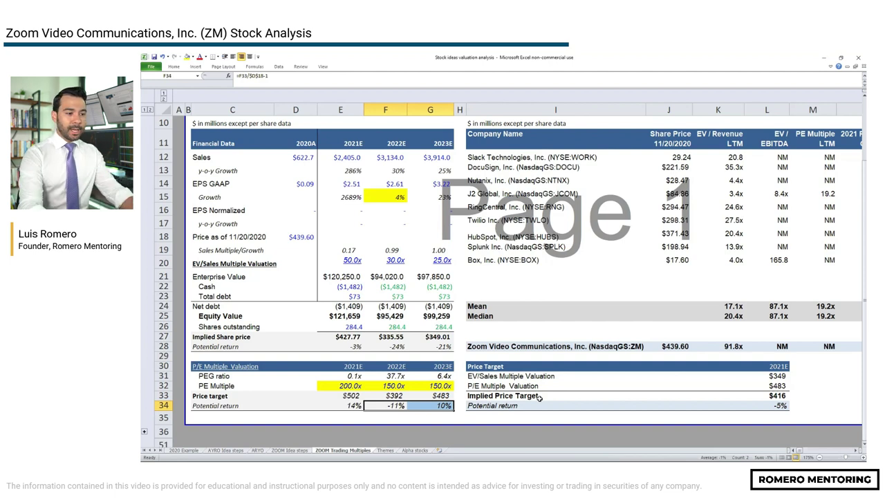
- Try a PE multiple of 100x for 2022E and 2023E, and set both years to 120x
key("Up")
key("Up")
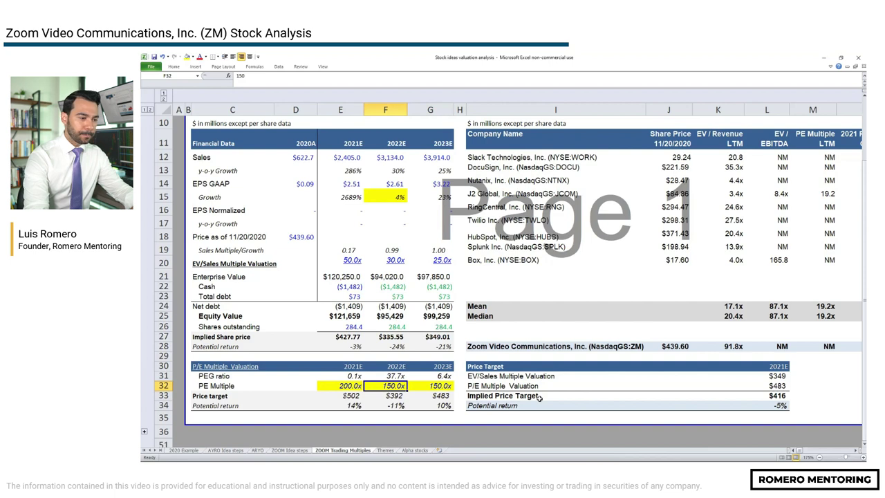
key("shift+Right")
type("100")
key("ctrl+Return")
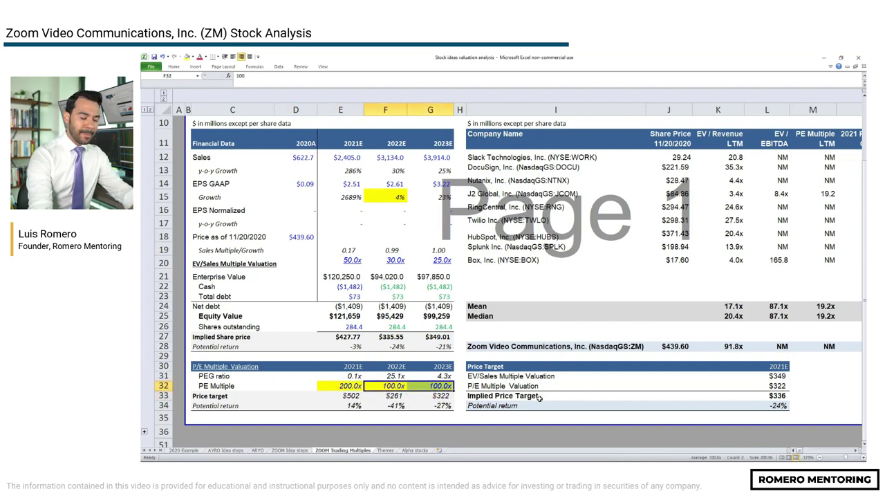
type("120")
key("ctrl+Return")
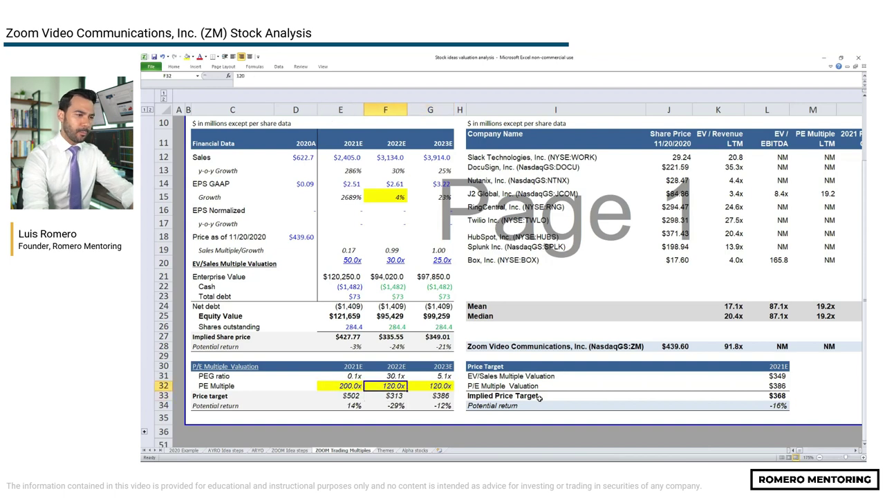
key("shift+Right")
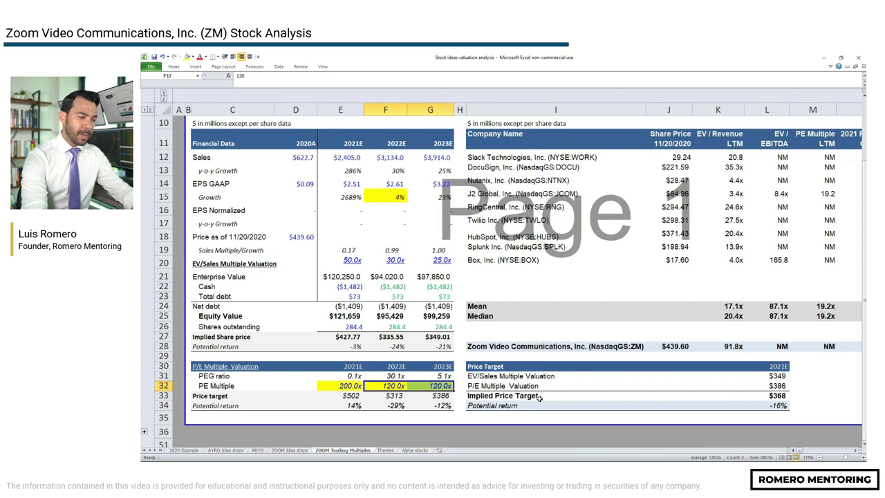
- Inspect the median formula behind the EV/Sales Multiple Valuation figure in the Price Target table and trace its precedents
key("Right")
key("Right")
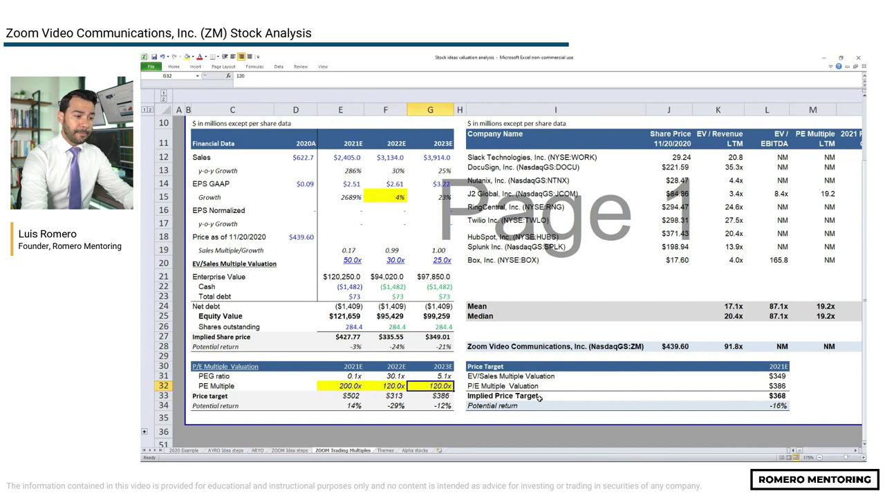
key("Up")
key("Right")
key("Right")
key("Right")
key("Right")
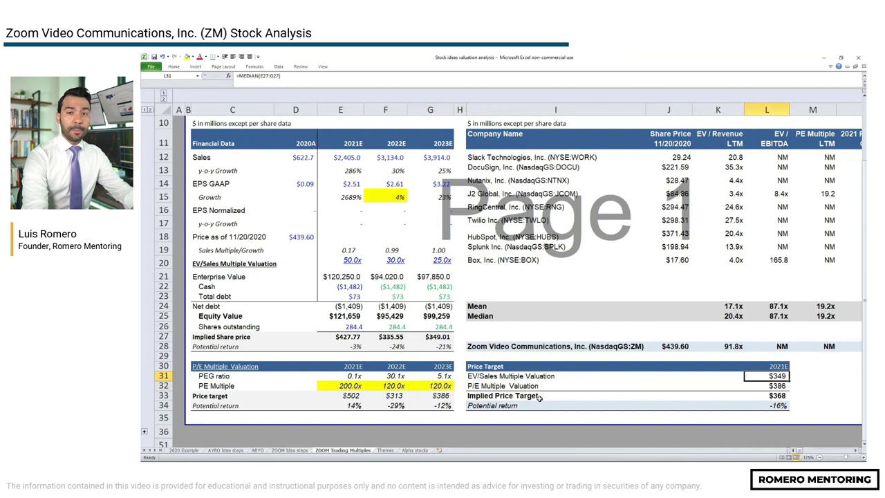
key("F2")
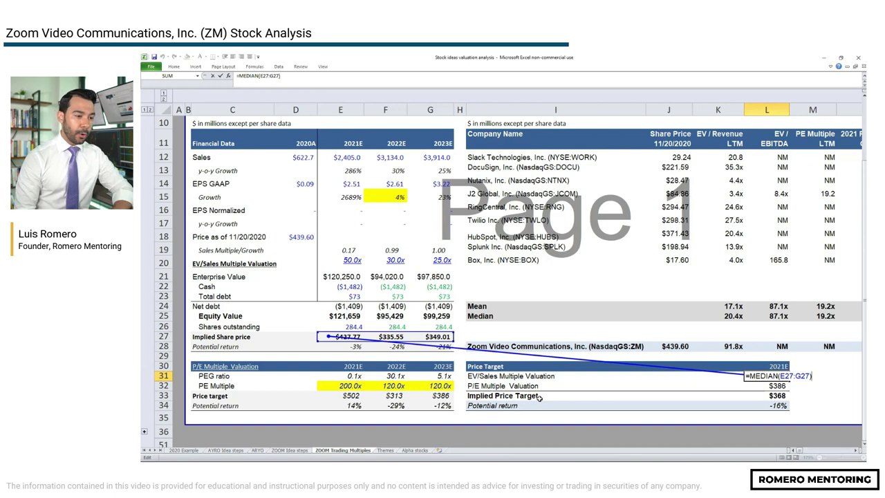
key("Return")
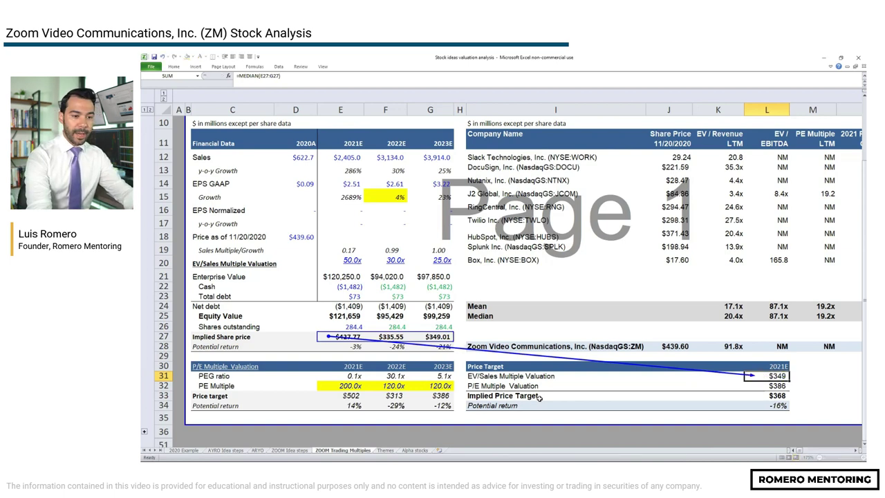
- Check the P/E Multiple Valuation and Implied Price Target formulas, clear the tracer arrows, and select the potential return below
key("F2")
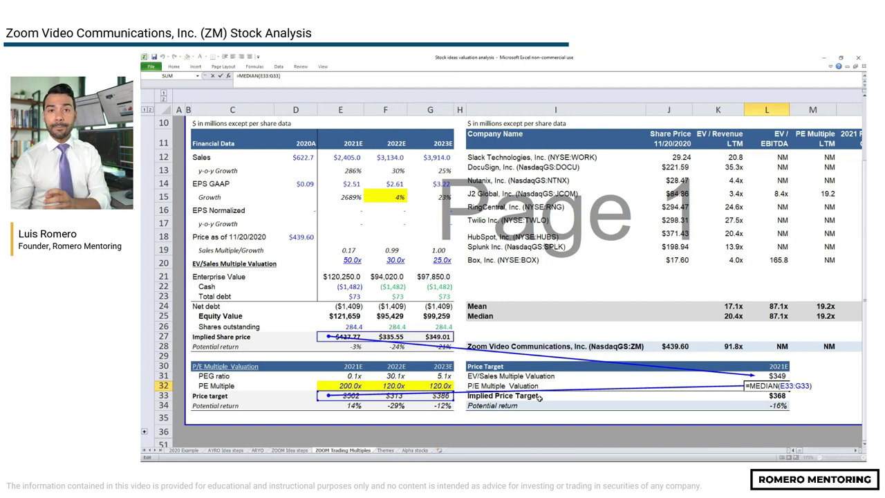
key("Return")
key("F2")
key("Escape")
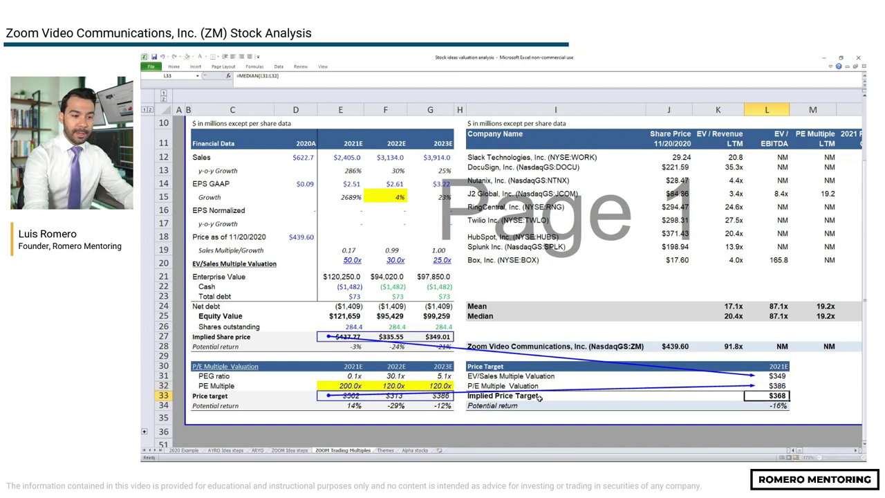
key("alt+m")
key("a")
key("a")
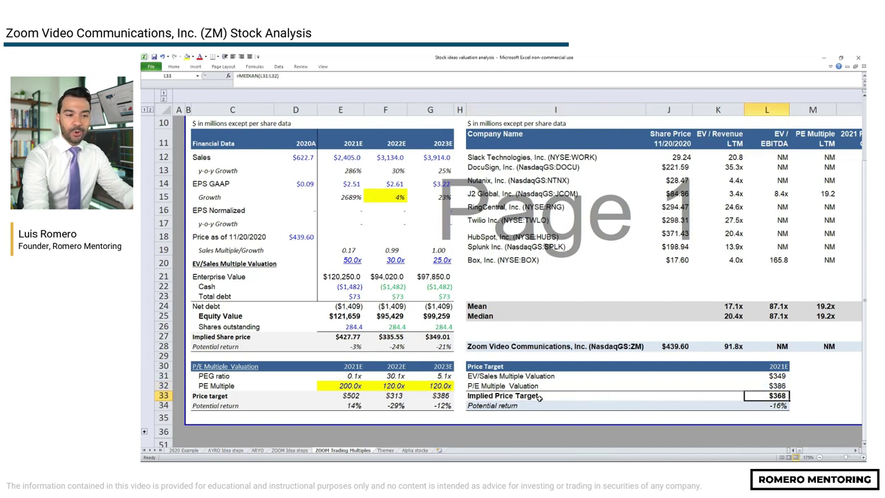
key("Down")
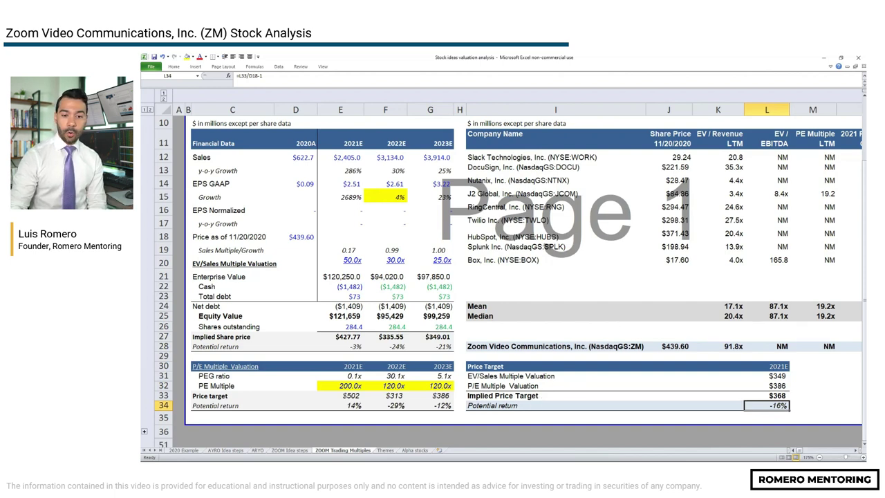
- Switch to the browser and check the date of the upcoming third-quarter earnings webinar on Zoom's Investor Relations page
key("alt+Tab")
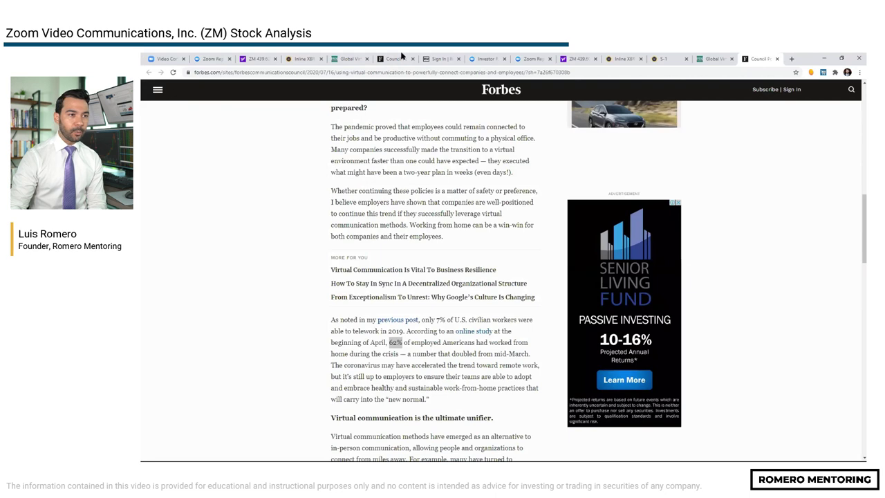
left_click(474, 61)
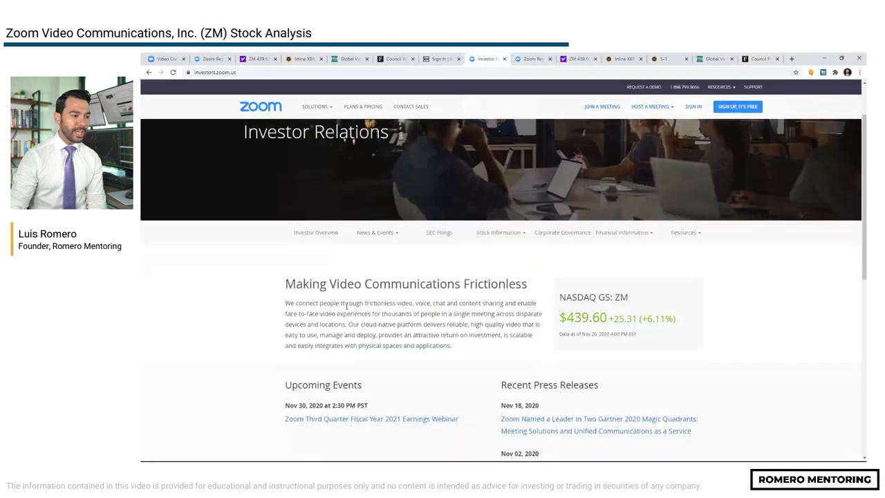
scroll(341, 302, "down", 4)
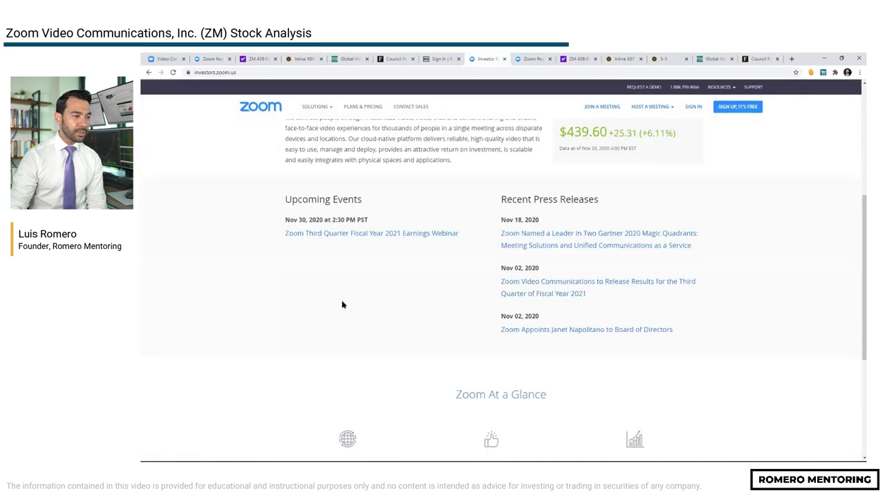
triple_click(297, 219)
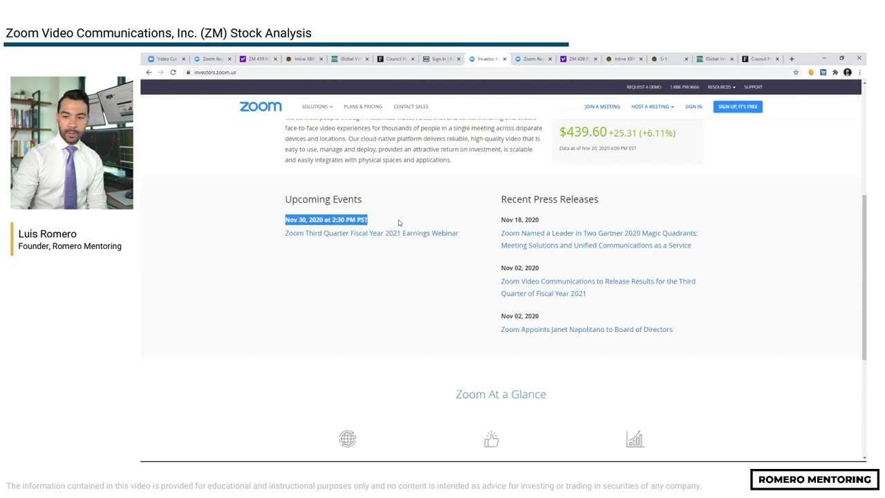
key("alt+Tab")
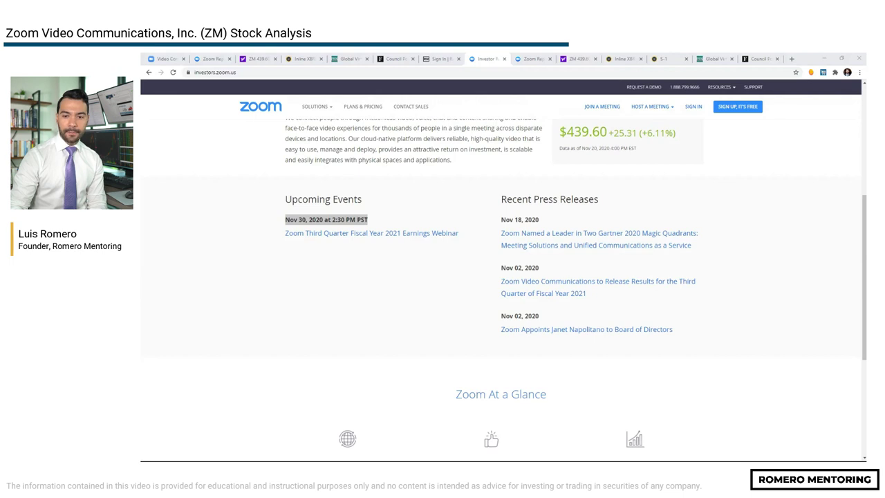
left_click(315, 289)
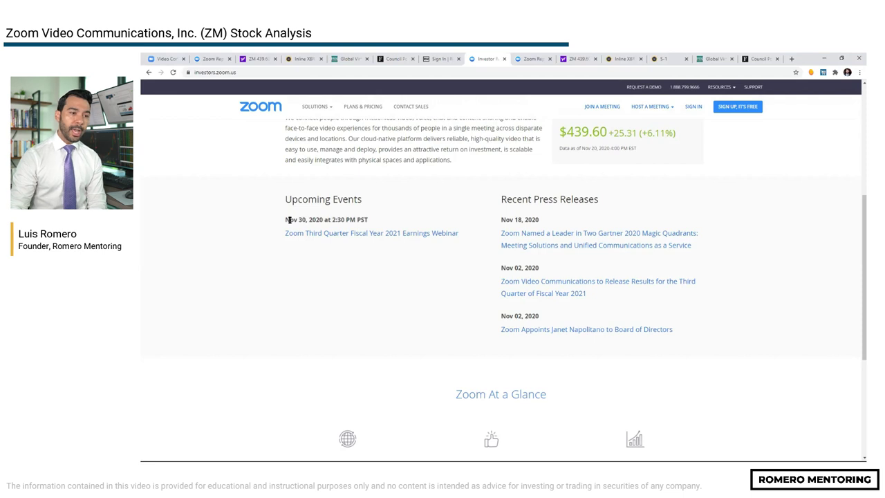
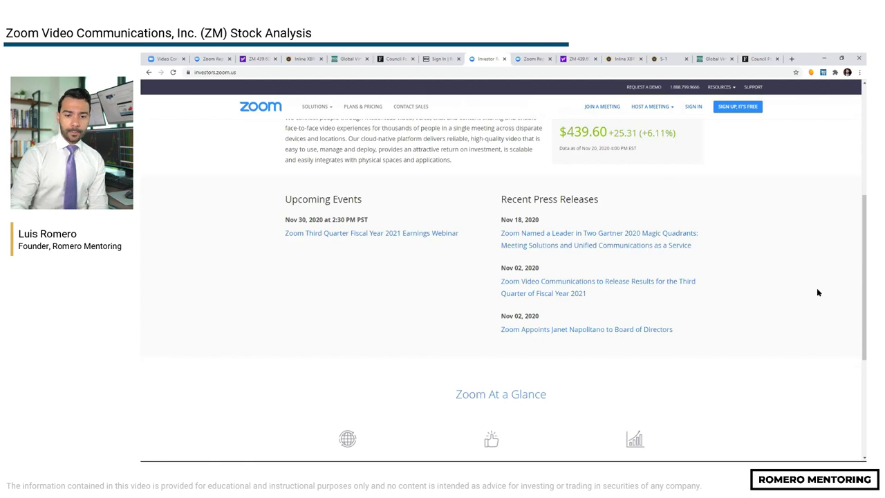
- Switch to the ZM daily chart in TC2000 and mark the mid-October high and early-September low, extending each as a horizontal level
left_click(824, 58)
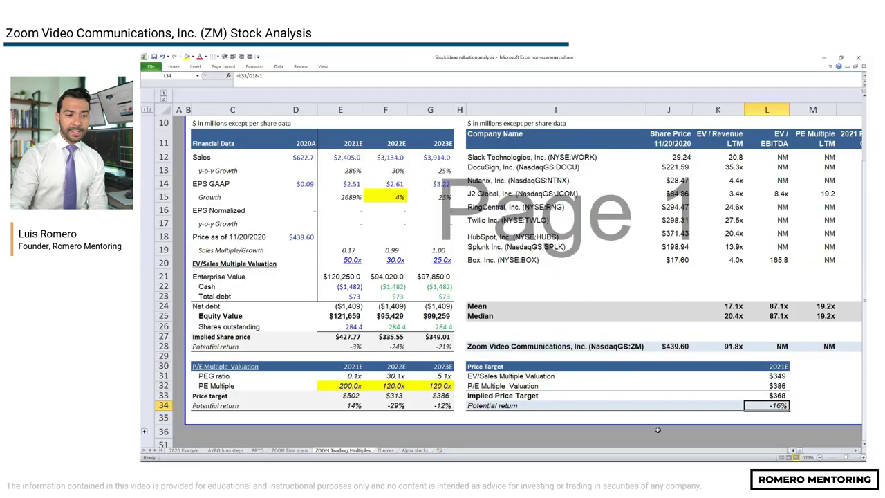
left_click(750, 396)
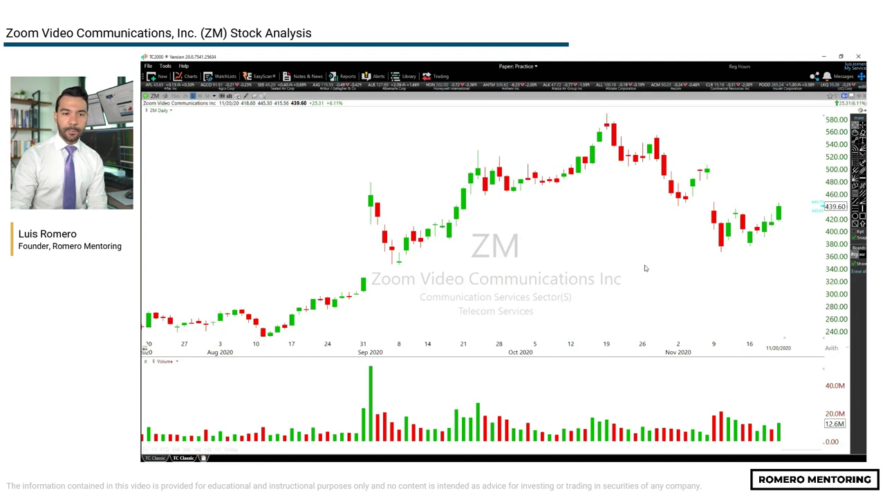
left_click_drag(609, 132, 612, 108)
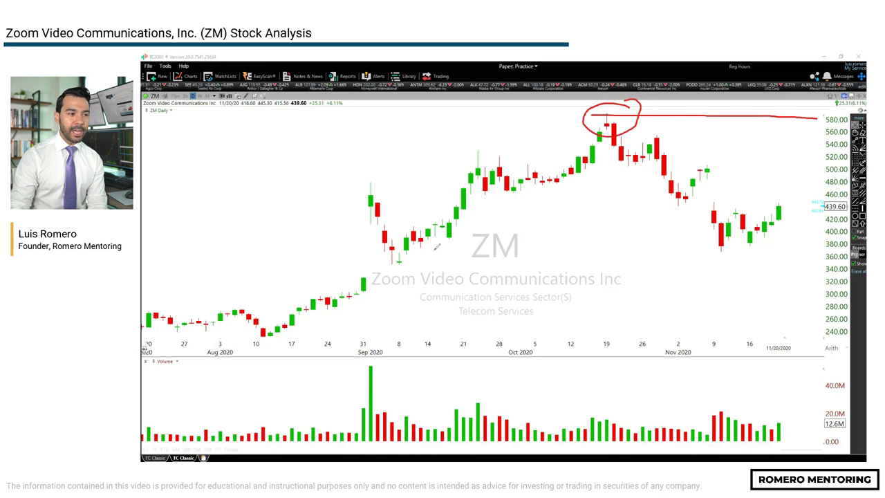
mouse_move(402, 247)
left_mouse_down()
mouse_move(380, 256)
mouse_move(413, 247)
mouse_move(699, 253)
mouse_move(816, 247)
mouse_move(821, 237)
mouse_move(850, 235)
mouse_move(815, 249)
left_mouse_up()
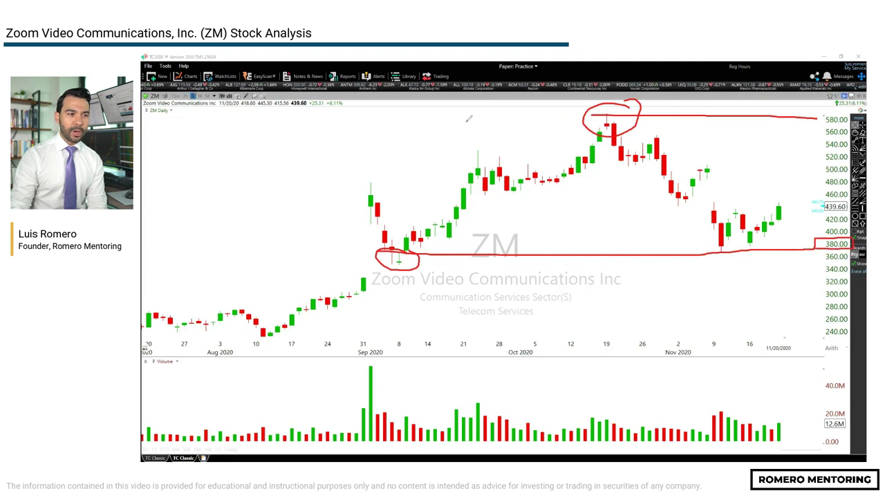
left_click_drag(583, 115, 529, 119)
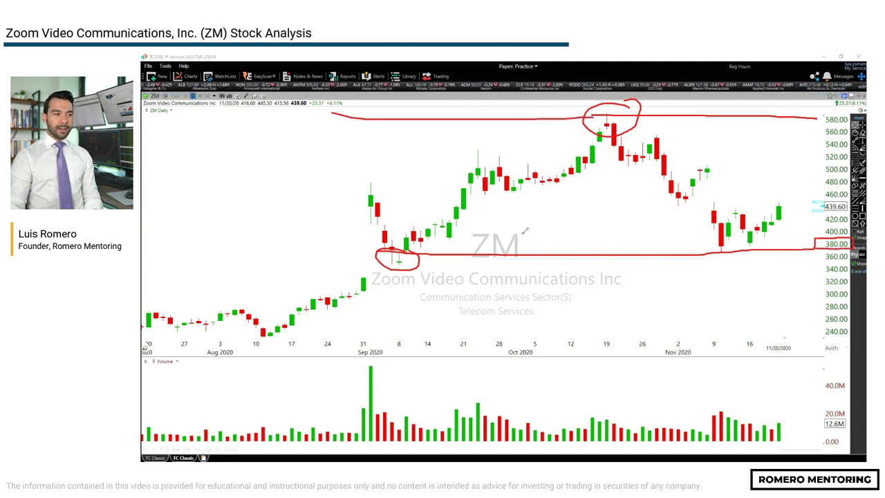
- Sketch freehand trend lines along the price swings from the mid-August low through the October peak to the November low
left_click_drag(368, 184, 404, 244)
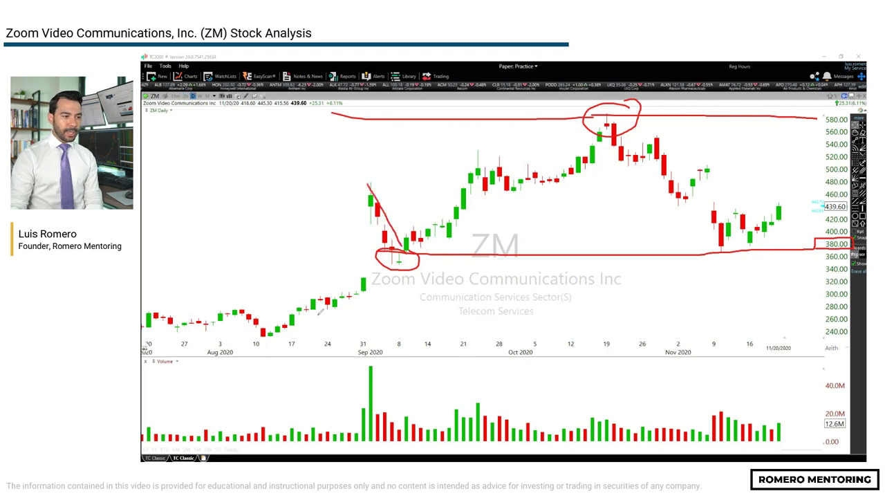
left_click_drag(262, 334, 356, 182)
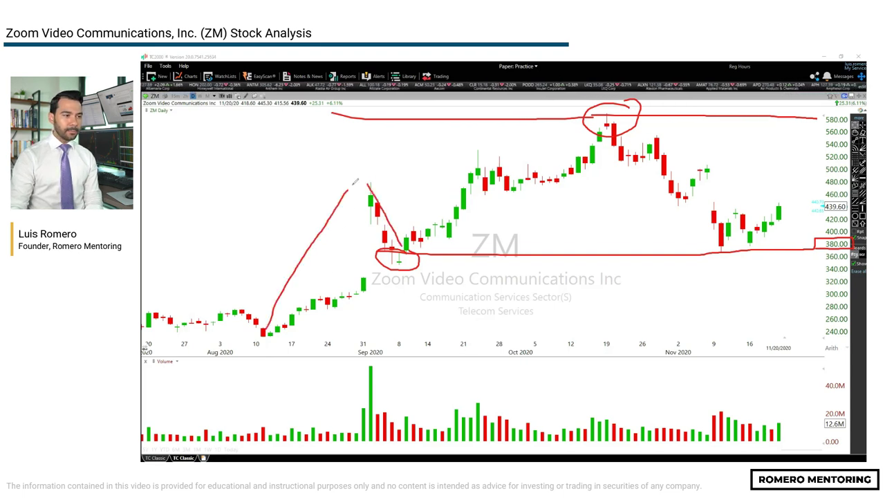
mouse_move(400, 243)
left_mouse_down()
mouse_move(601, 103)
mouse_move(712, 251)
left_mouse_up()
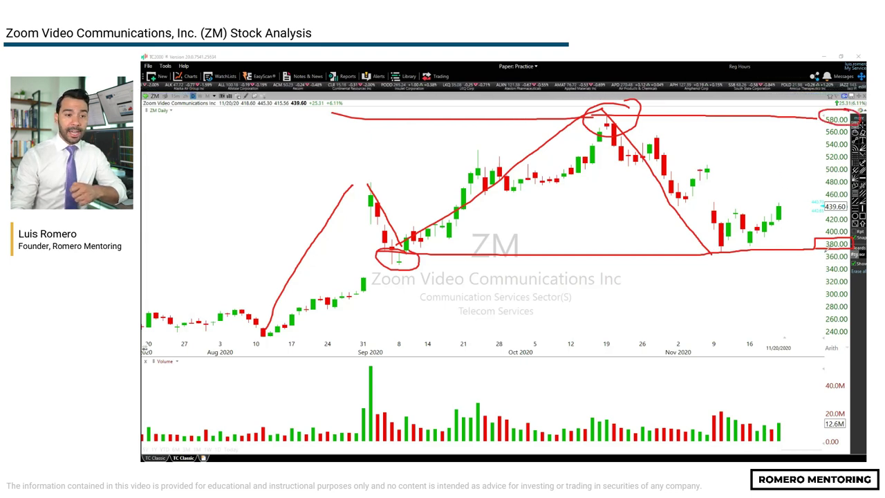
- Circle the mid-August low, extend its level across to the 240–260 price range, and clear all chart annotations
mouse_move(305, 325)
left_mouse_down()
mouse_move(242, 322)
mouse_move(318, 318)
left_mouse_up()
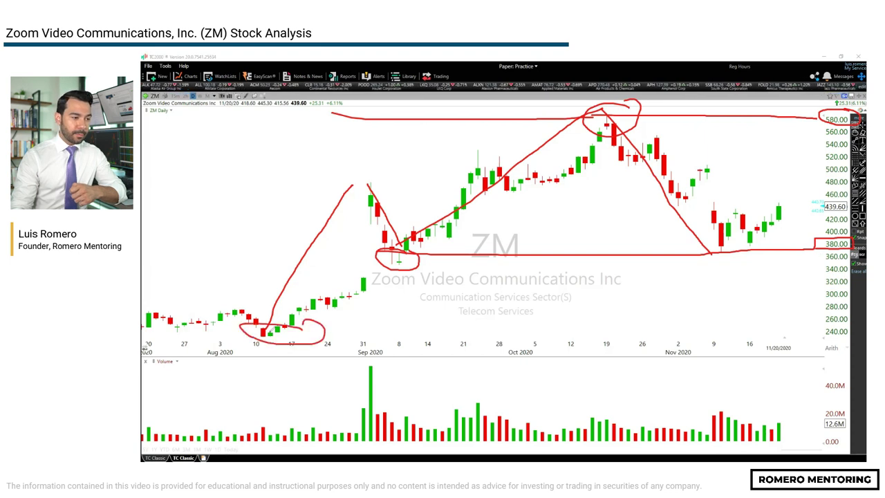
mouse_move(250, 327)
left_mouse_down()
mouse_move(800, 327)
mouse_move(819, 324)
mouse_move(817, 310)
mouse_move(850, 321)
mouse_move(817, 340)
mouse_move(809, 321)
left_mouse_up()
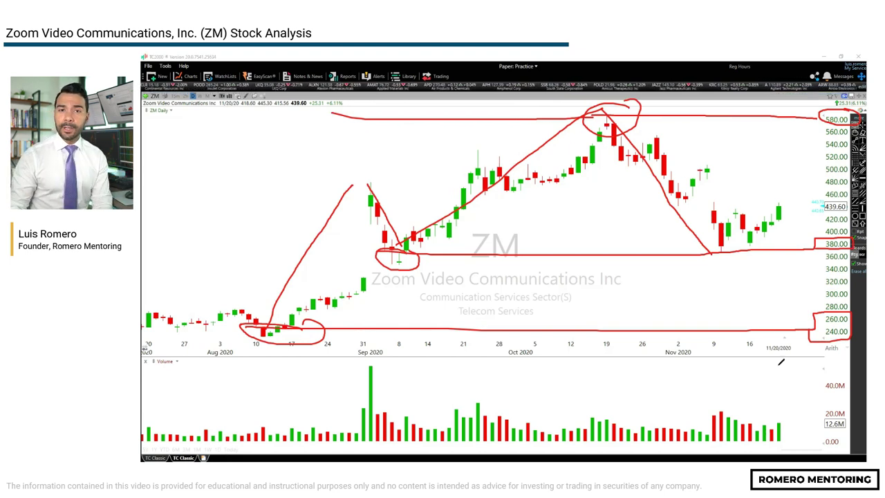
key("e")
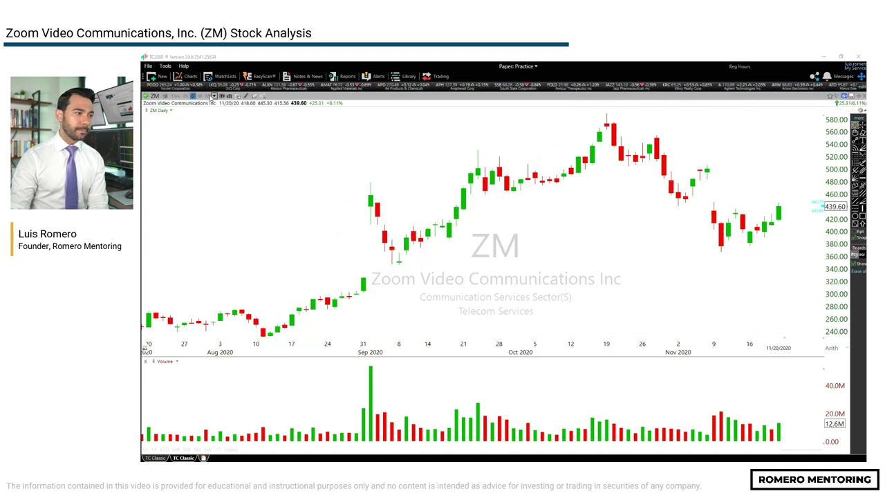
- Change the ZM chart to the monthly timeframe and circle the last three candles, extending the loop to the price axis
left_click(208, 96)
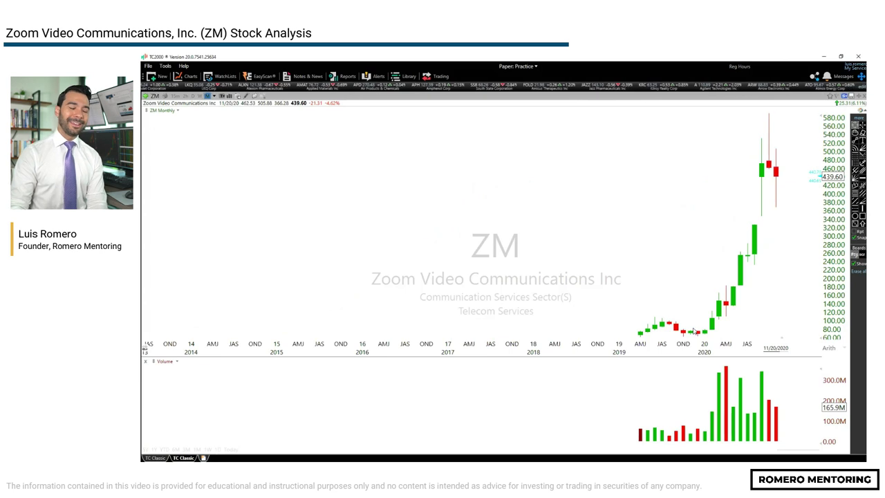
scroll(695, 330, "up", 3)
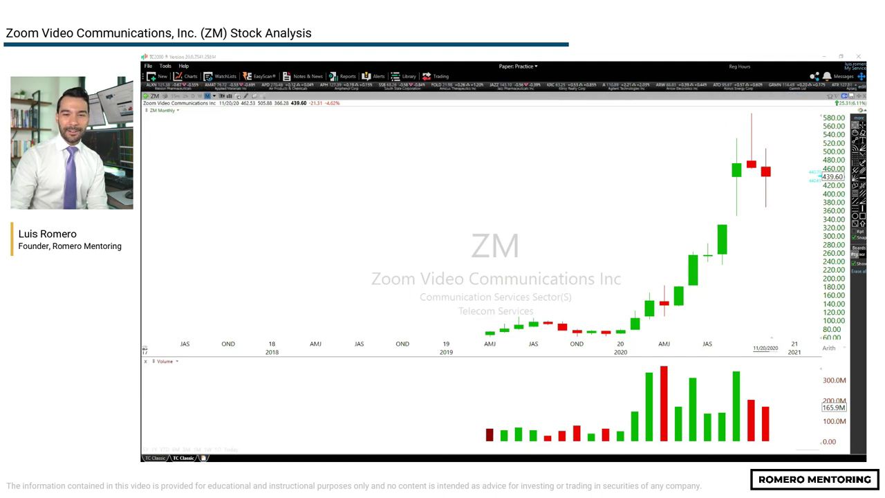
mouse_move(790, 142)
left_mouse_down()
mouse_move(784, 146)
mouse_move(829, 177)
mouse_move(853, 160)
mouse_move(826, 147)
left_mouse_up()
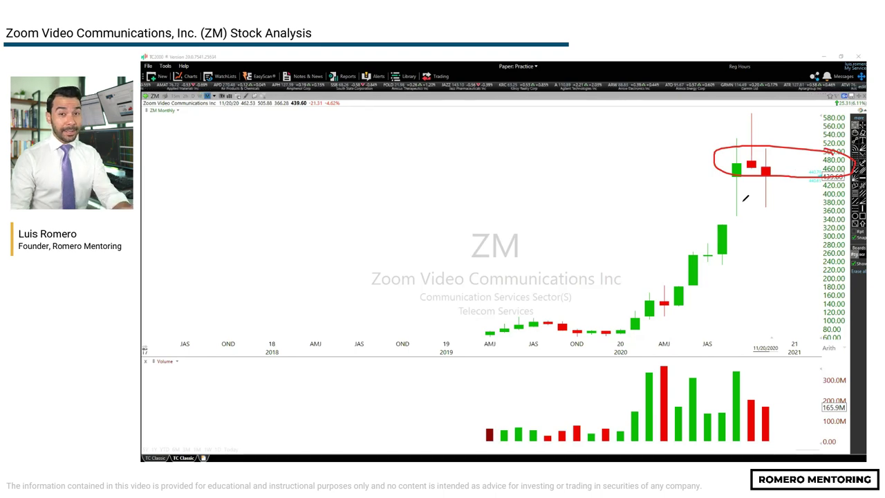
scroll(636, 343, "up", 3)
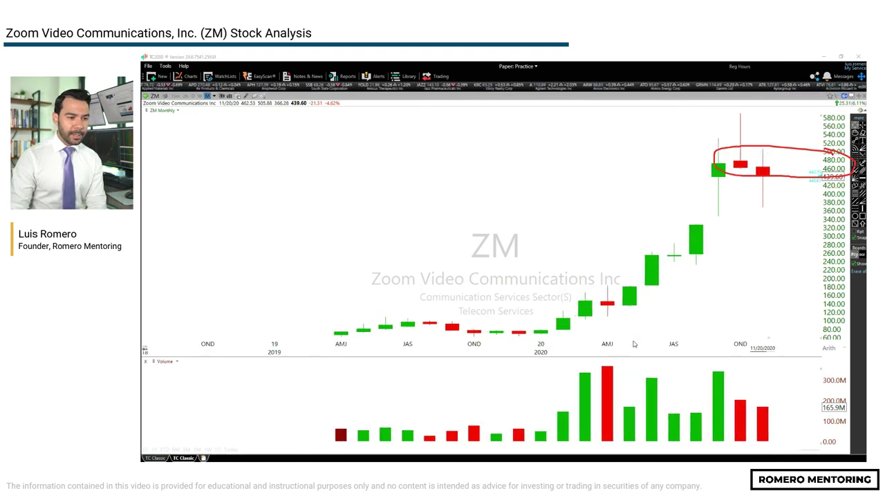
scroll(636, 344, "up", 4)
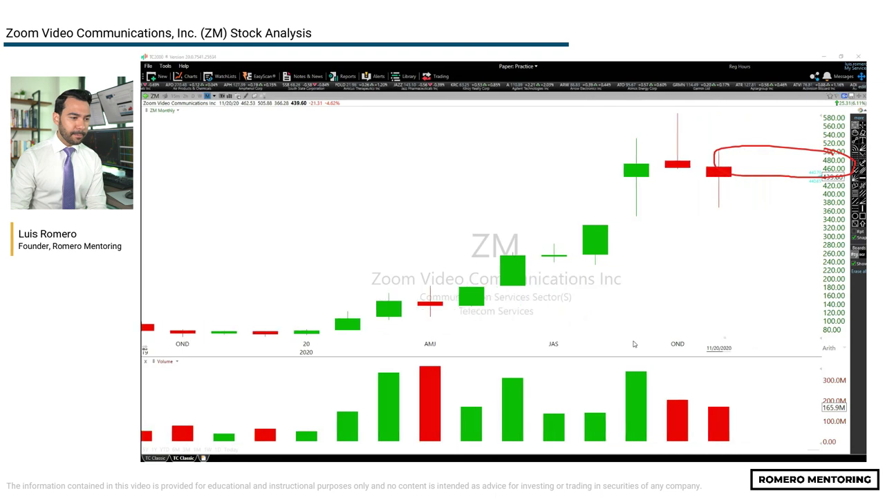
- Change the ZM chart to the weekly timeframe, box May 2020, and draw a horizontal level from the April–May prices to the price axis
left_click(199, 96)
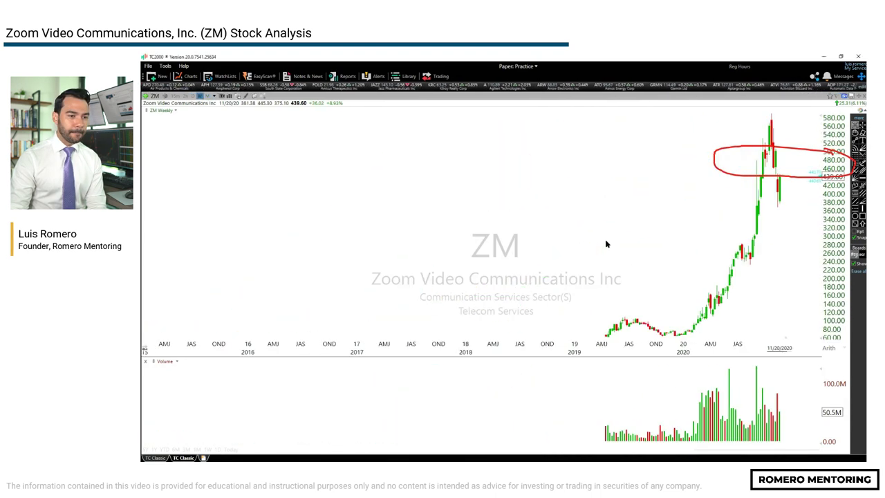
scroll(606, 243, "up", 1)
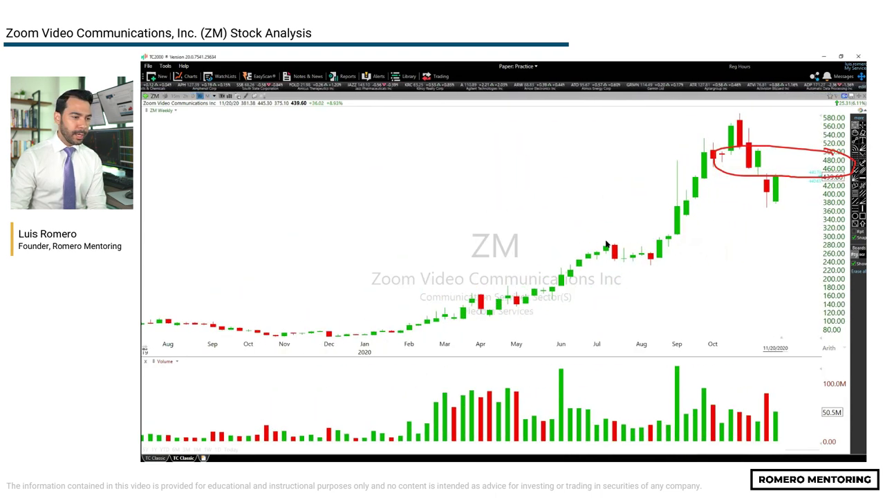
scroll(606, 244, "down", 1)
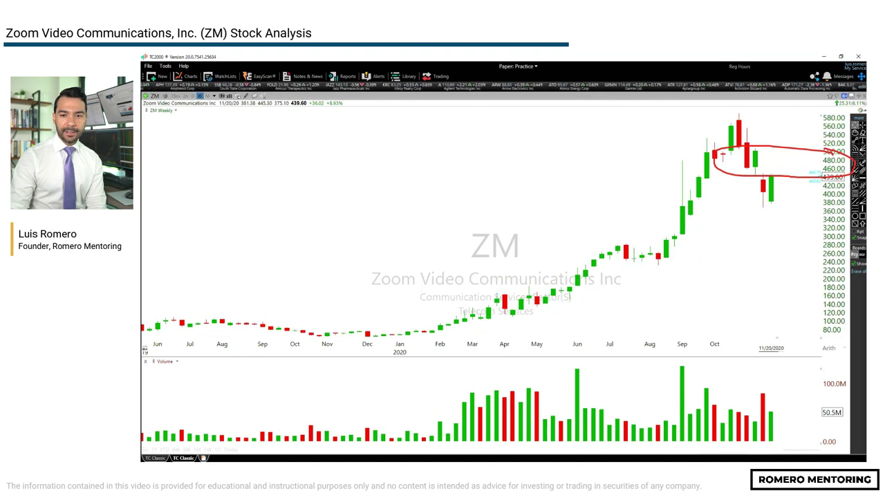
mouse_move(523, 352)
left_mouse_down()
mouse_move(527, 322)
mouse_move(556, 360)
mouse_move(524, 361)
left_mouse_up()
mouse_move(508, 299)
left_mouse_down()
mouse_move(823, 298)
mouse_move(823, 278)
mouse_move(861, 291)
mouse_move(816, 298)
left_mouse_up()
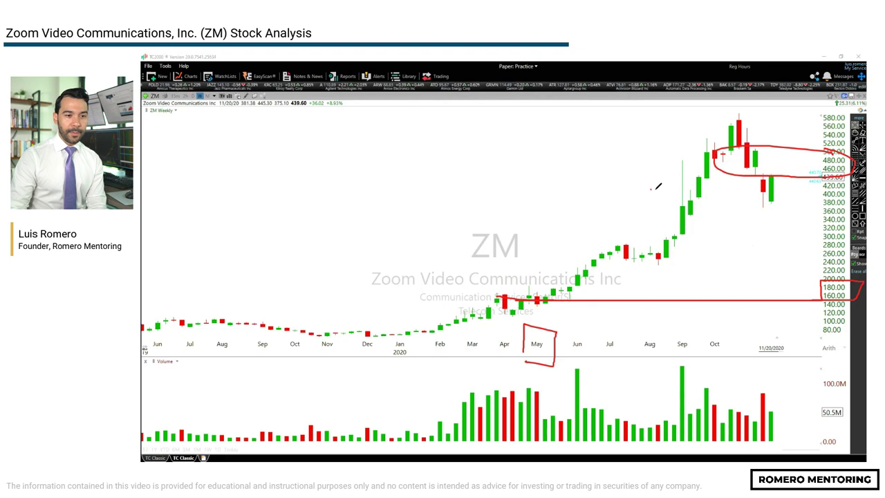
- Draw a horizontal level slightly above 400 across to the price axis and handwrite "+100%" beneath it
mouse_move(651, 189)
left_mouse_down()
mouse_move(833, 190)
mouse_move(467, 192)
mouse_move(481, 256)
left_mouse_up()
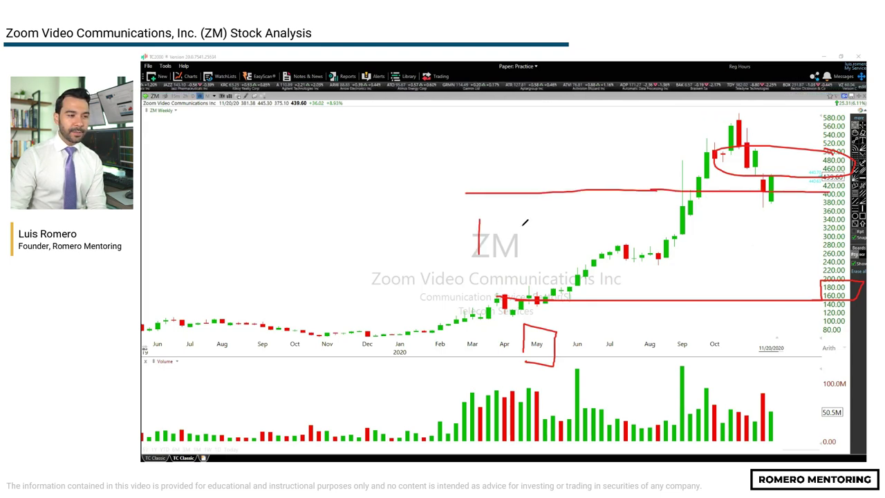
left_click_drag(524, 223, 523, 223)
mouse_move(547, 220)
left_mouse_down()
mouse_move(537, 234)
mouse_move(592, 214)
left_mouse_up()
left_click_drag(616, 211, 585, 246)
left_click_drag(638, 228, 633, 242)
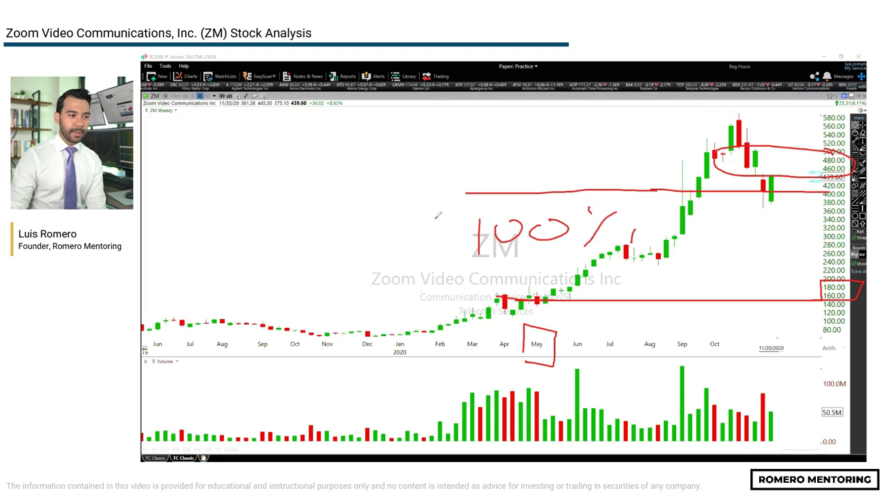
mouse_move(438, 215)
left_mouse_down()
mouse_move(436, 243)
mouse_move(453, 227)
left_mouse_up()
- Mark the November low and October peak, circle the candles between them with a rising arrow, and clear all annotations
left_click_drag(746, 196, 812, 197)
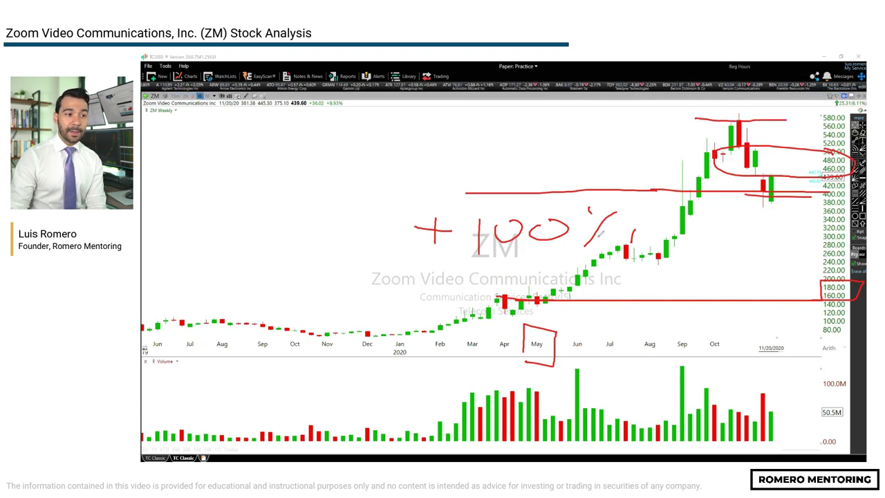
mouse_move(494, 243)
left_mouse_down()
mouse_move(558, 252)
mouse_move(547, 253)
left_mouse_up()
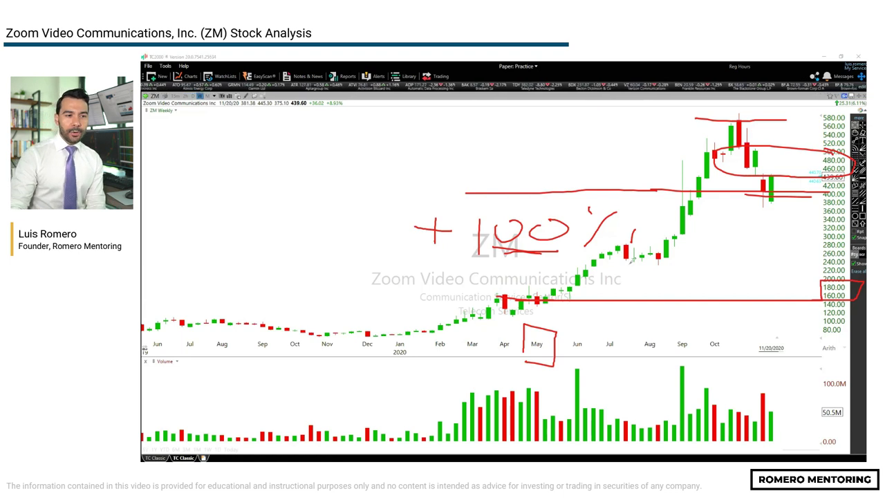
mouse_move(778, 174)
left_mouse_down()
mouse_move(788, 181)
mouse_move(799, 145)
mouse_move(722, 148)
mouse_move(788, 172)
left_mouse_up()
left_click_drag(817, 126, 839, 102)
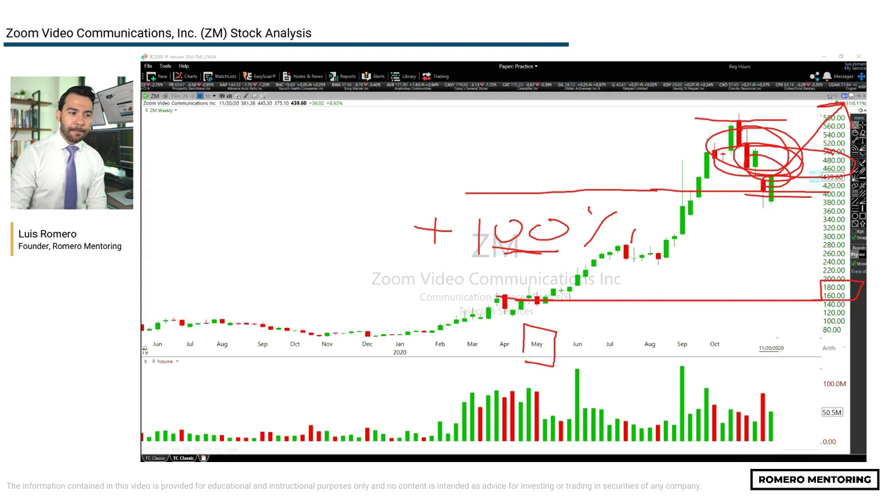
key("Escape")
- Sketch the pullback from the October peak to the November low and a projected rebound above 580 on the longer weekly history
scroll(602, 308, "down", 5)
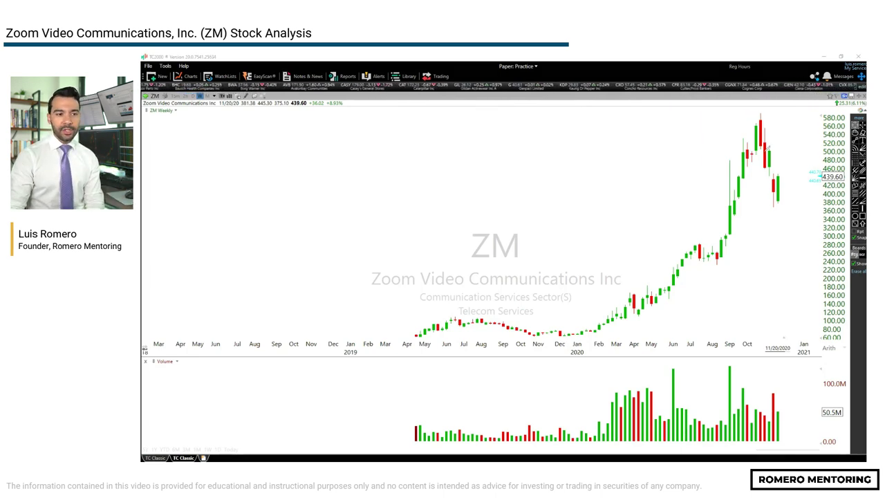
mouse_move(746, 117)
left_mouse_down()
mouse_move(776, 206)
mouse_move(843, 83)
left_mouse_up()
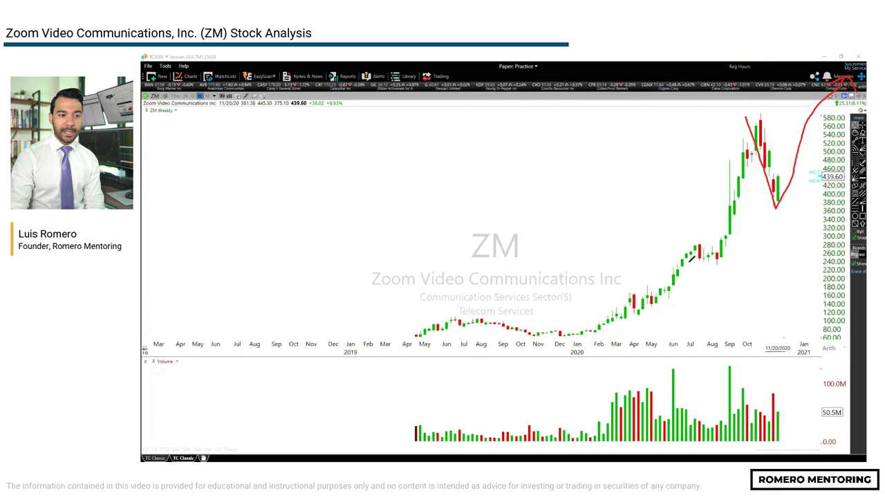
- Bound the April–May, July–August and October–November ranges with horizontal lines, labelling the first two with circled numbers 1 and 2
mouse_move(689, 258)
left_mouse_down()
mouse_move(696, 248)
mouse_move(718, 259)
mouse_move(723, 240)
mouse_move(748, 245)
mouse_move(675, 258)
left_mouse_up()
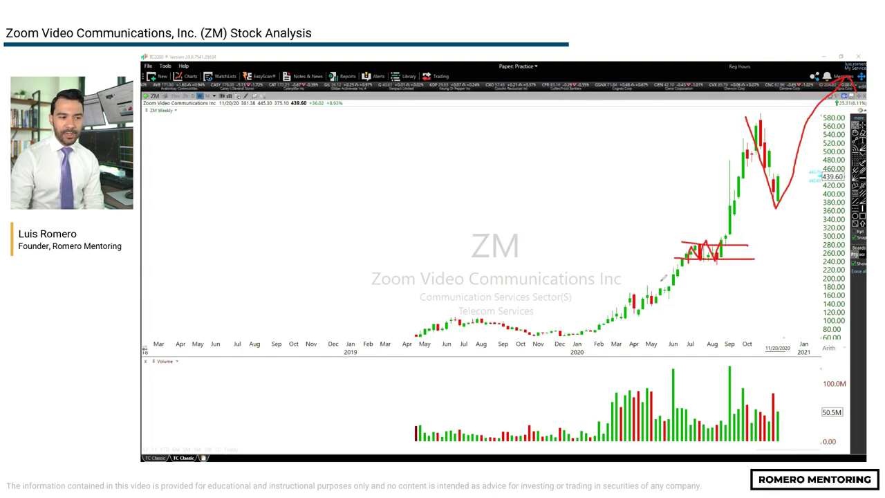
left_click_drag(621, 292, 682, 290)
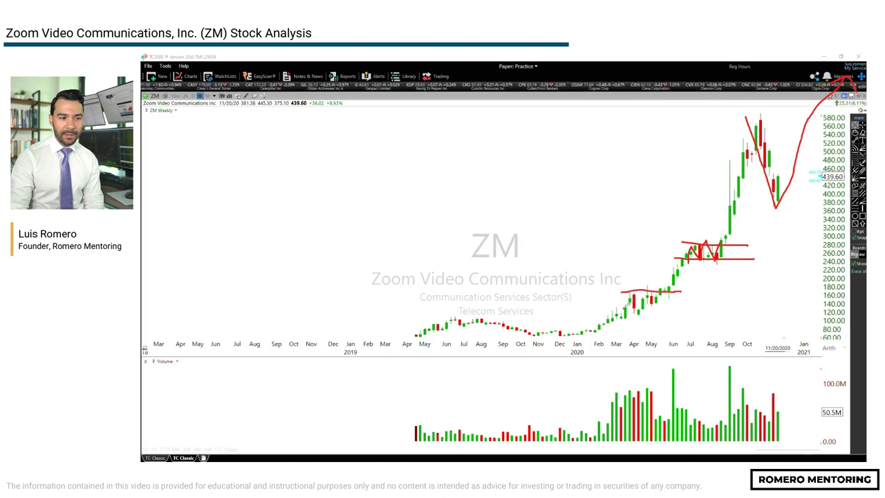
left_click_drag(627, 307, 705, 306)
mouse_move(603, 287)
left_mouse_down()
mouse_move(603, 302)
mouse_move(594, 289)
mouse_move(622, 283)
mouse_move(606, 279)
left_mouse_up()
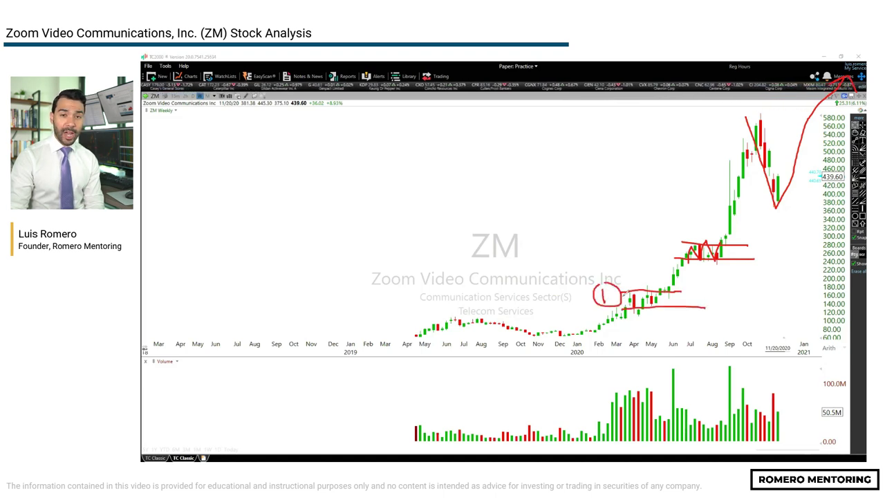
mouse_move(653, 242)
left_mouse_down()
mouse_move(669, 255)
mouse_move(641, 237)
mouse_move(670, 257)
mouse_move(672, 232)
left_mouse_up()
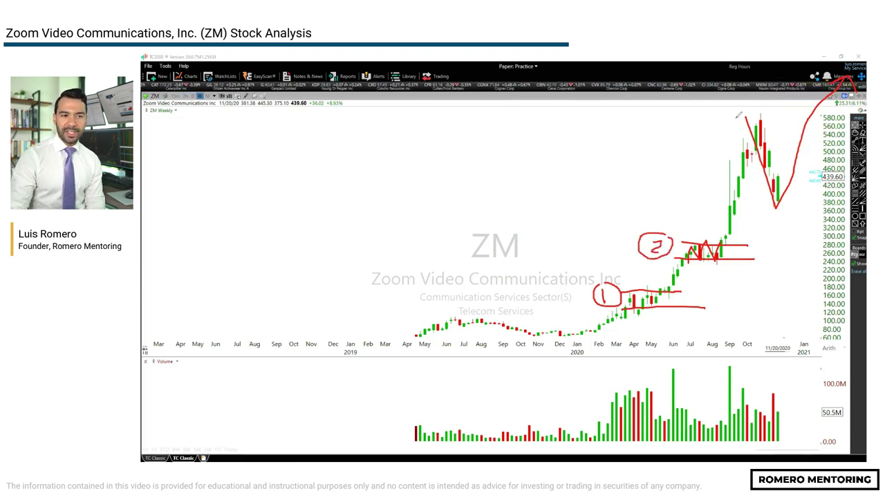
left_click_drag(714, 201, 842, 201)
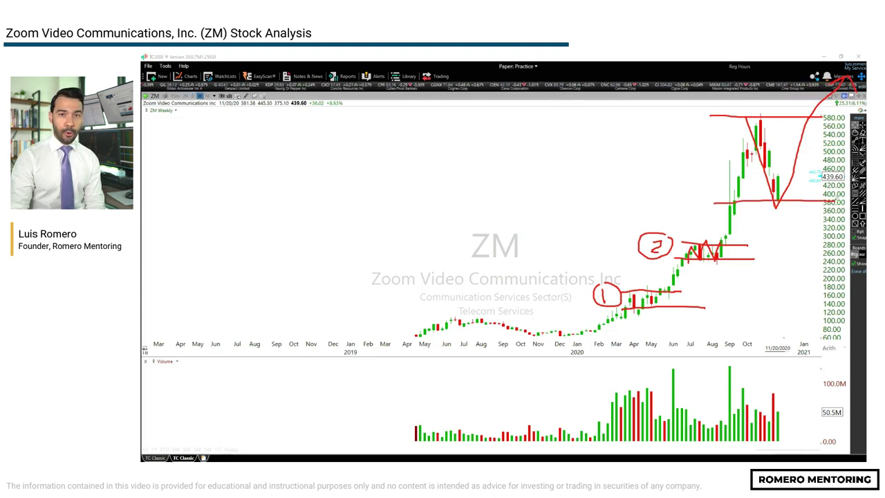